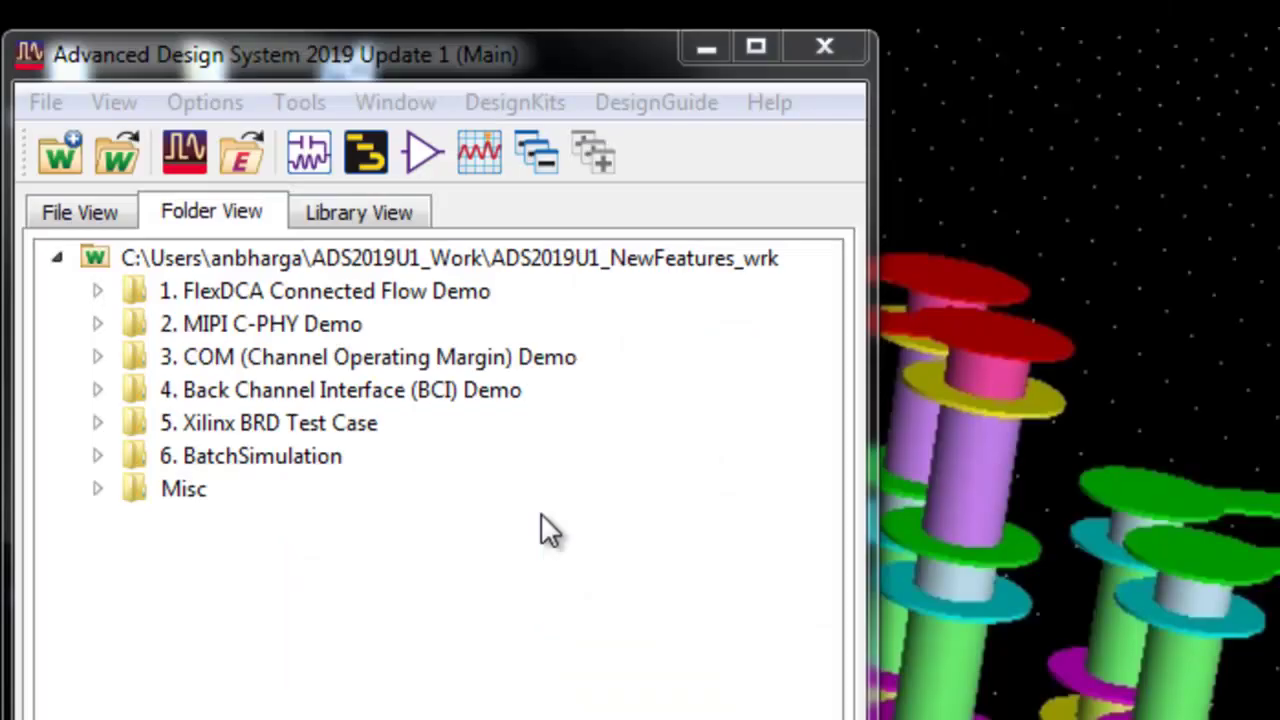
Expand the 6. BatchSimulation folder and its PAM4_CTLE_BatchSim cell in Folder View.
left_click(97, 458)
left_click(137, 554)
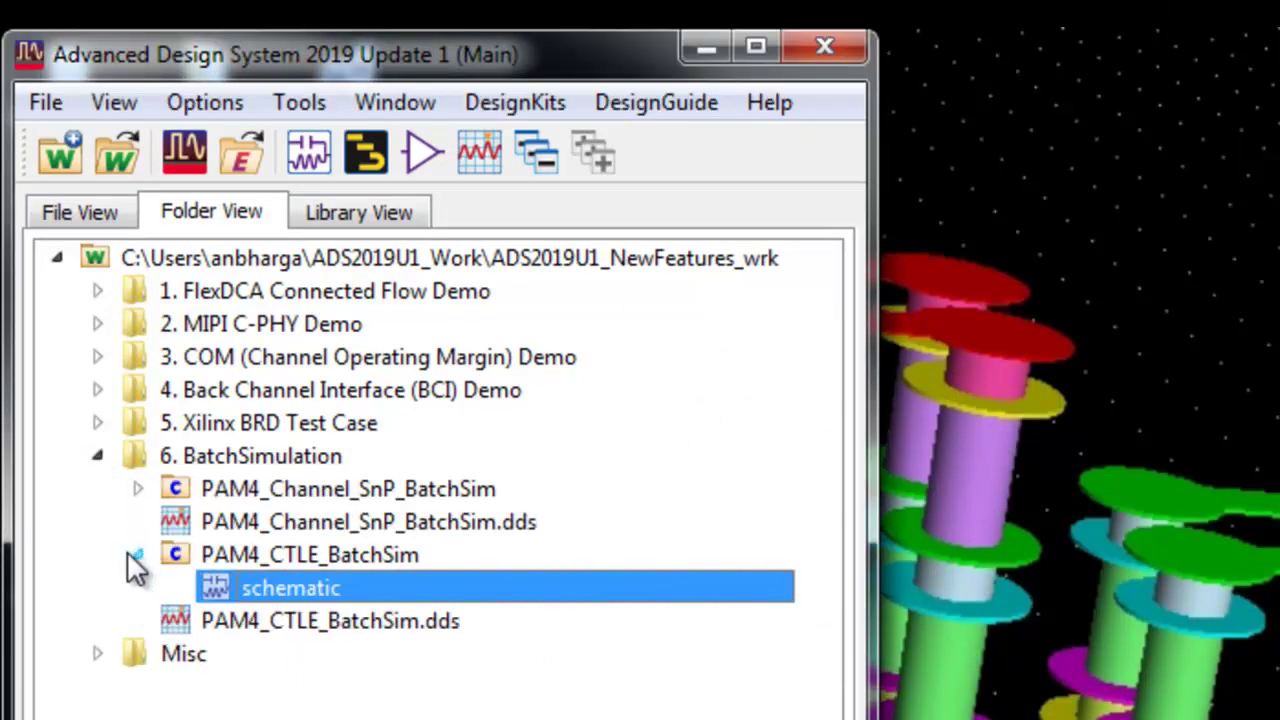
Open the PAM4_CTLE_BatchSim schematic maximized and zoom in on the TX Package.
double_click(263, 586)
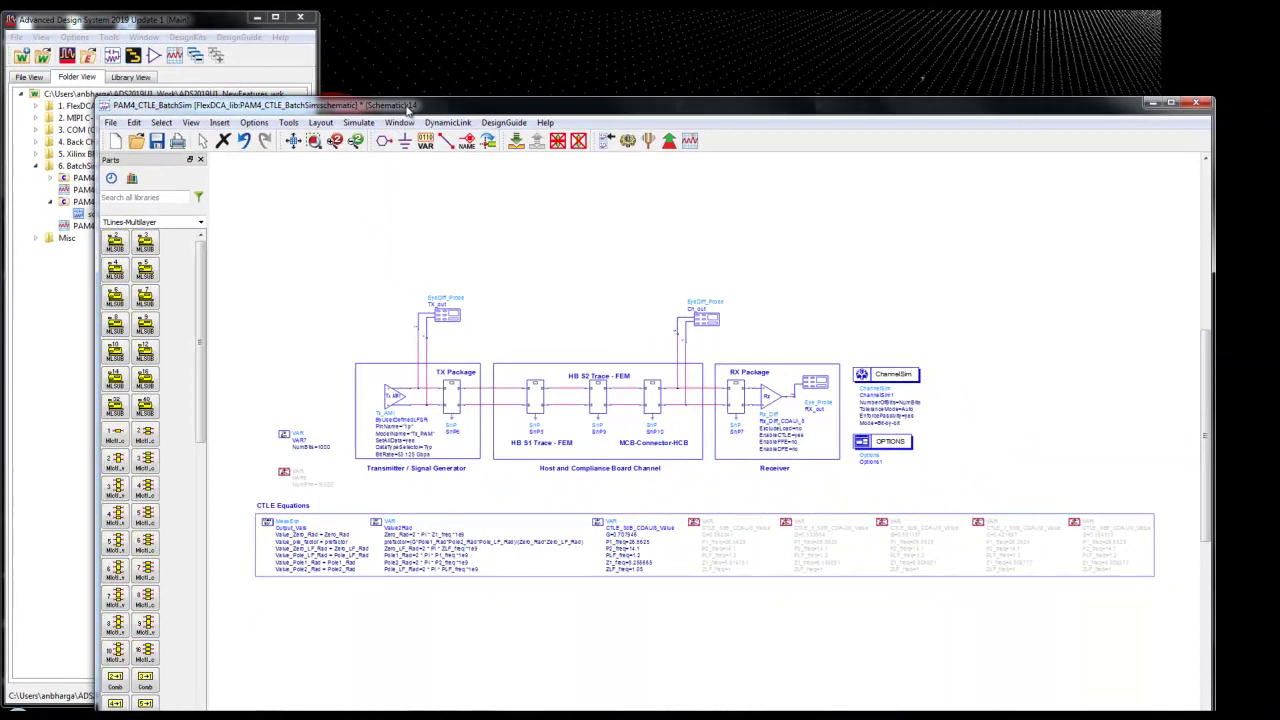
double_click(407, 112)
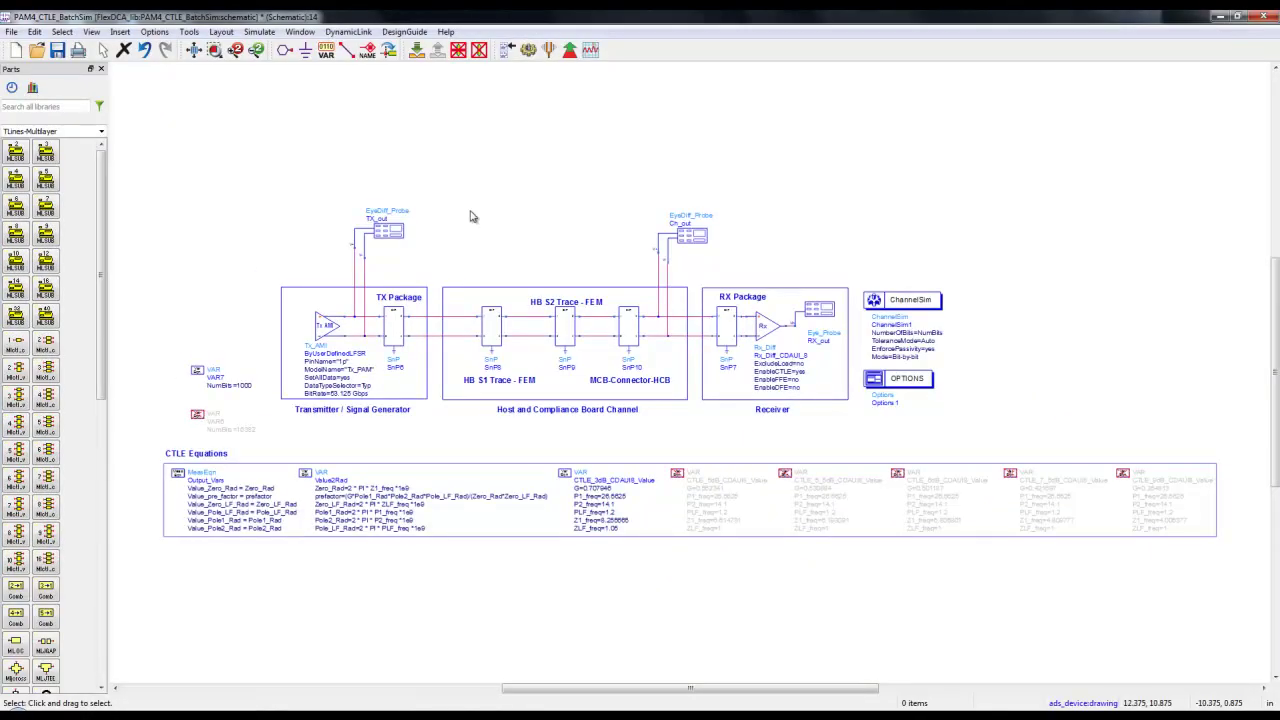
left_click(214, 51)
left_click(277, 259)
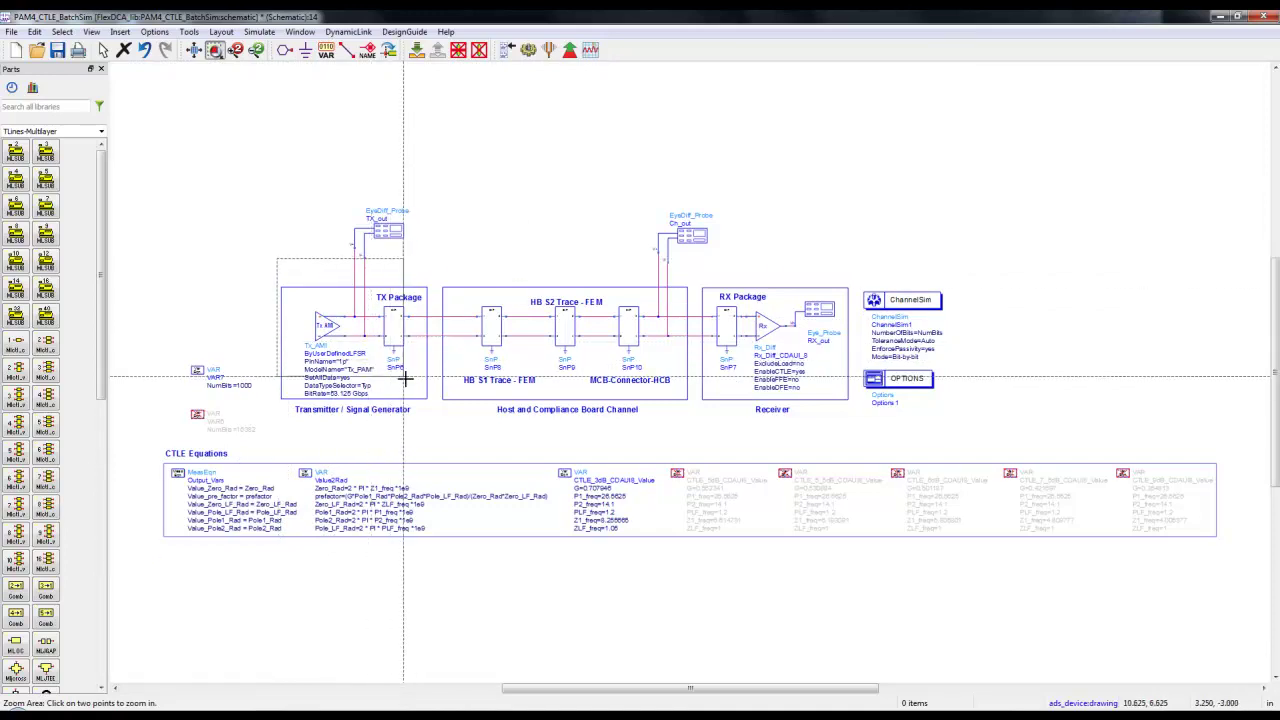
left_click(438, 421)
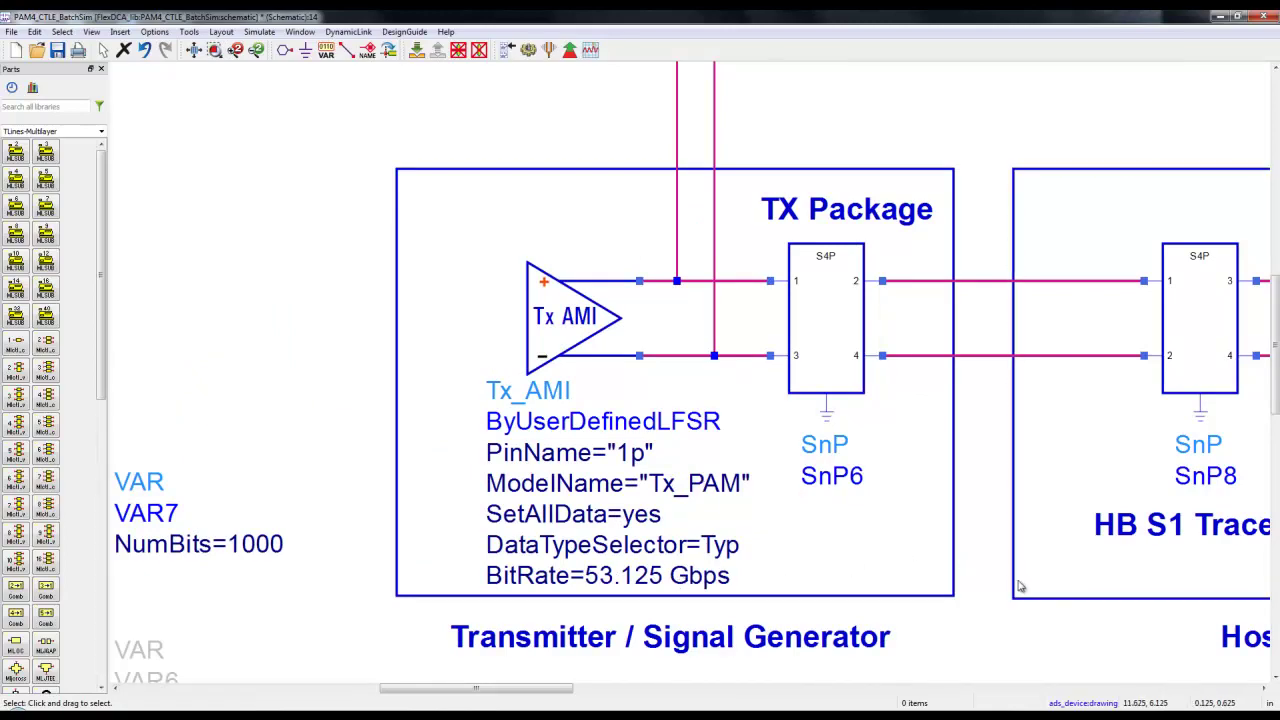
Pan across the SnP9 and SnP10 channel blocks to the RX Package and receiver.
mouse_move(1019, 586)
left_mouse_down()
mouse_move(345, 573)
mouse_move(224, 574)
mouse_move(218, 586)
left_mouse_up()
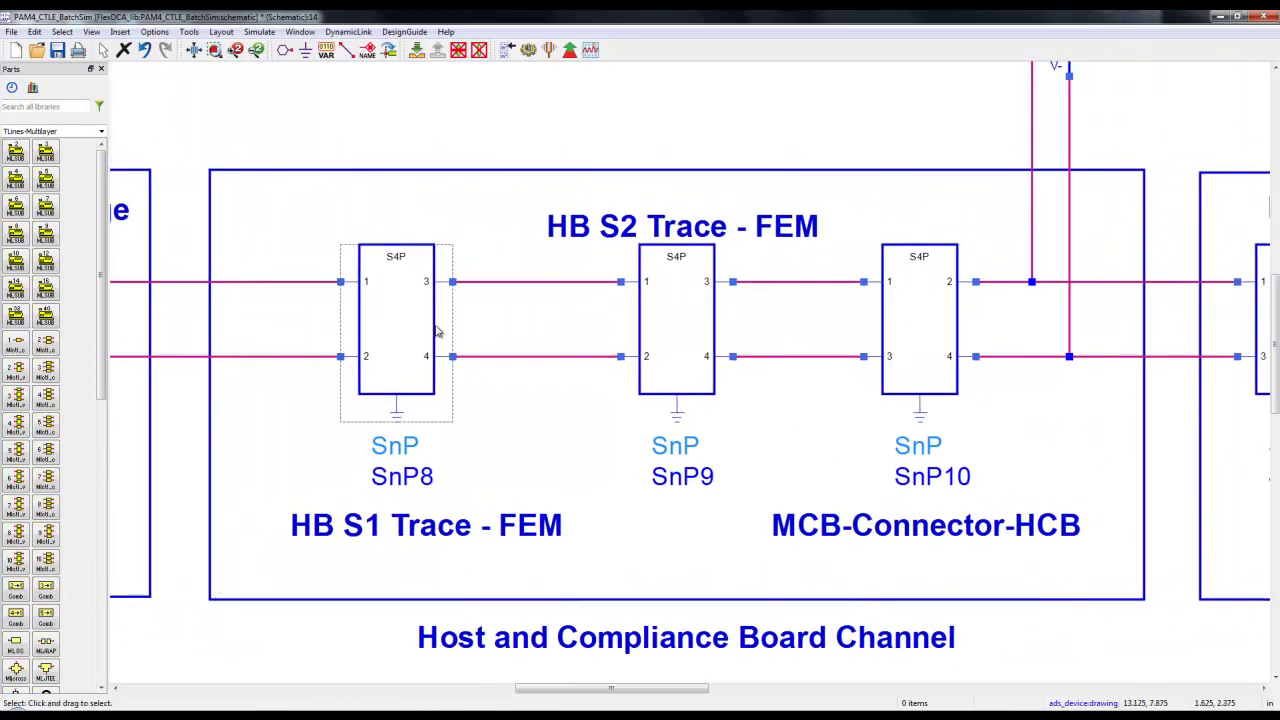
left_click(668, 299)
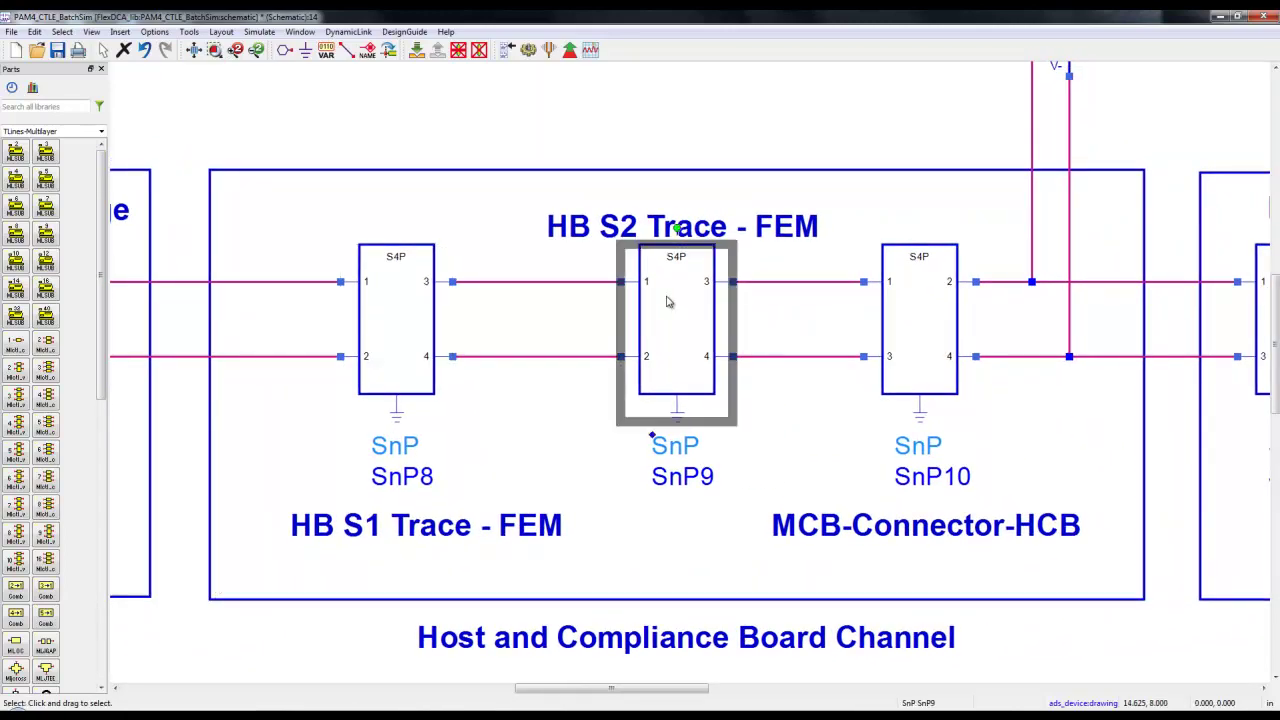
left_click(900, 322)
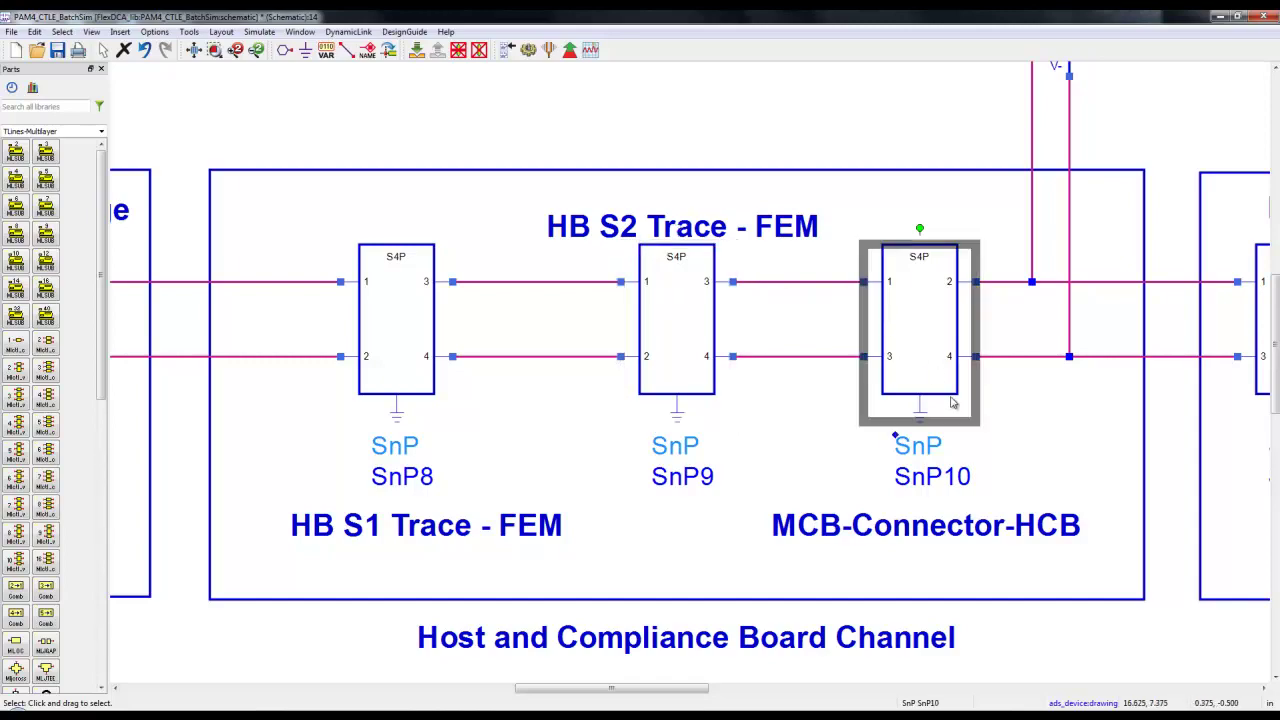
right_click(1098, 628)
left_click_drag(1098, 626, 448, 602)
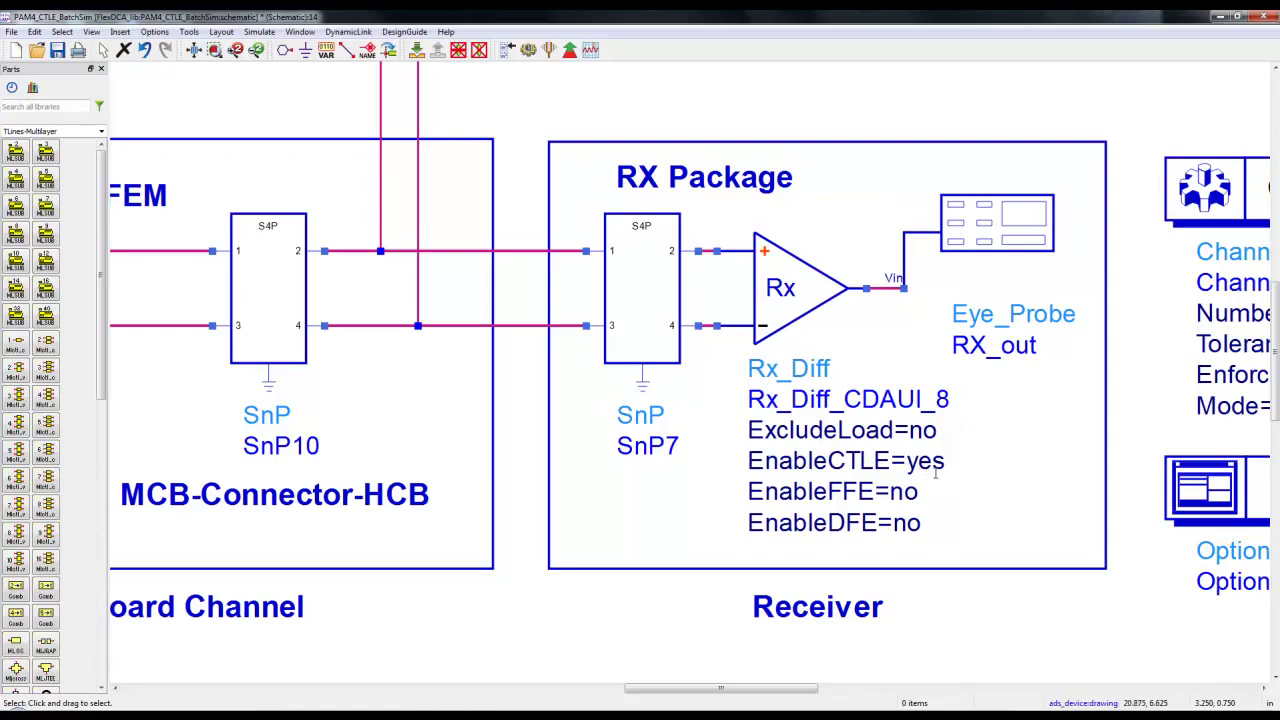
double_click(790, 300)
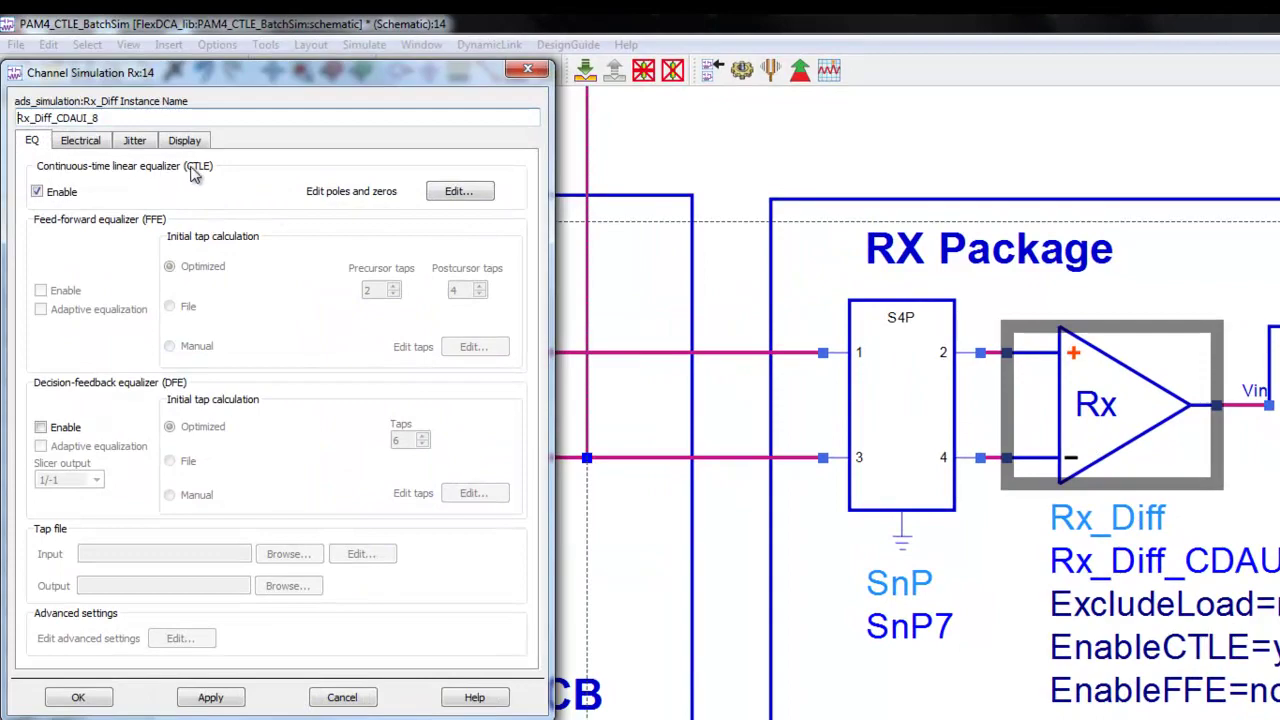
left_click(458, 195)
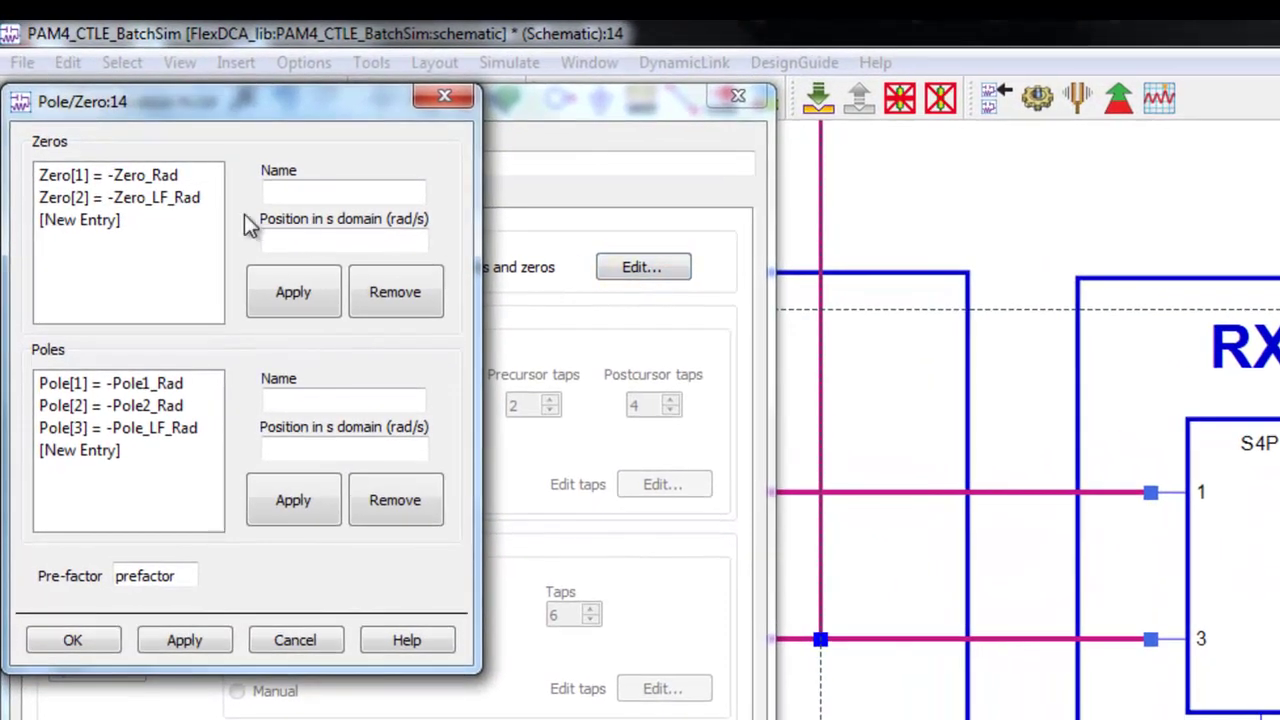
left_click(155, 177)
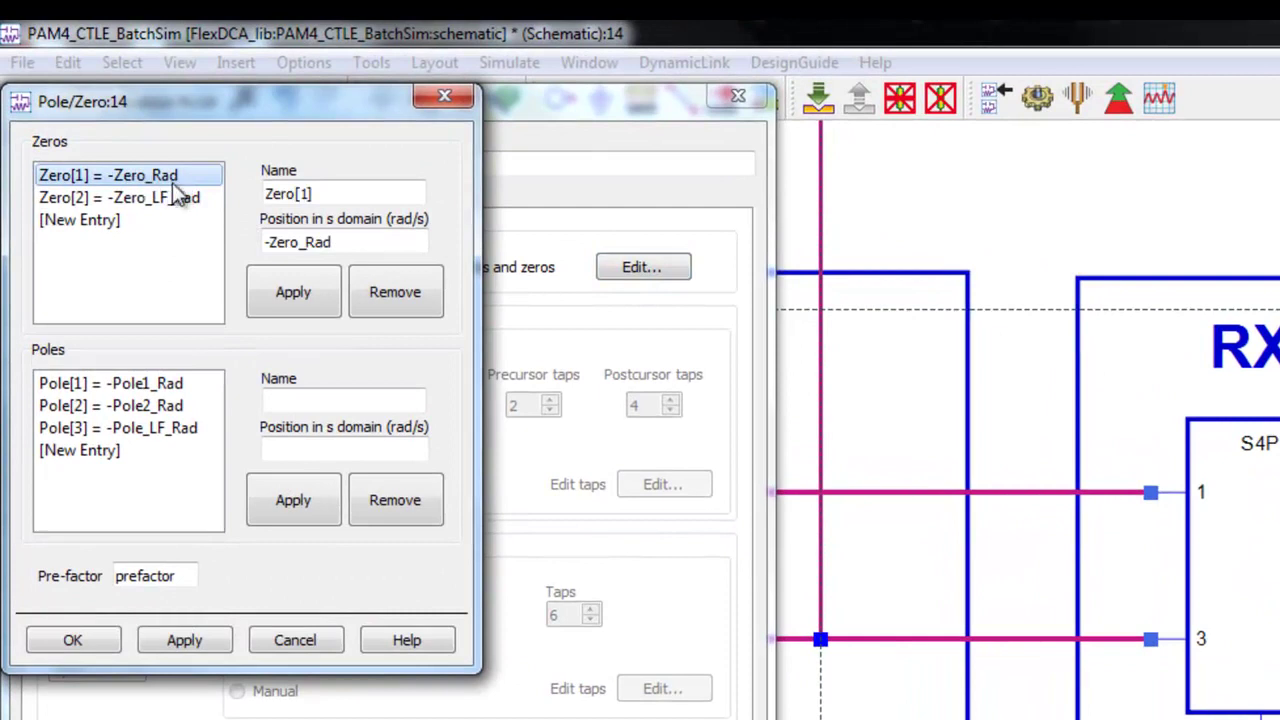
left_click(160, 203)
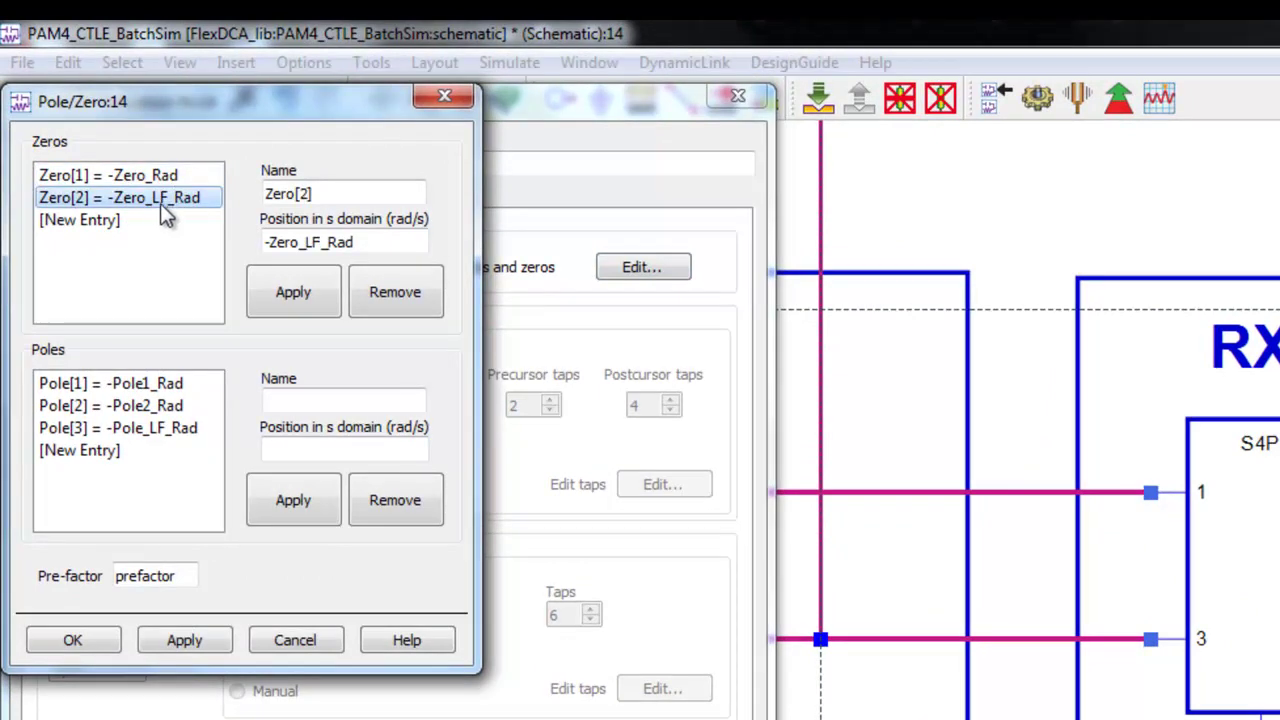
left_click(179, 382)
left_click(177, 407)
left_click(180, 428)
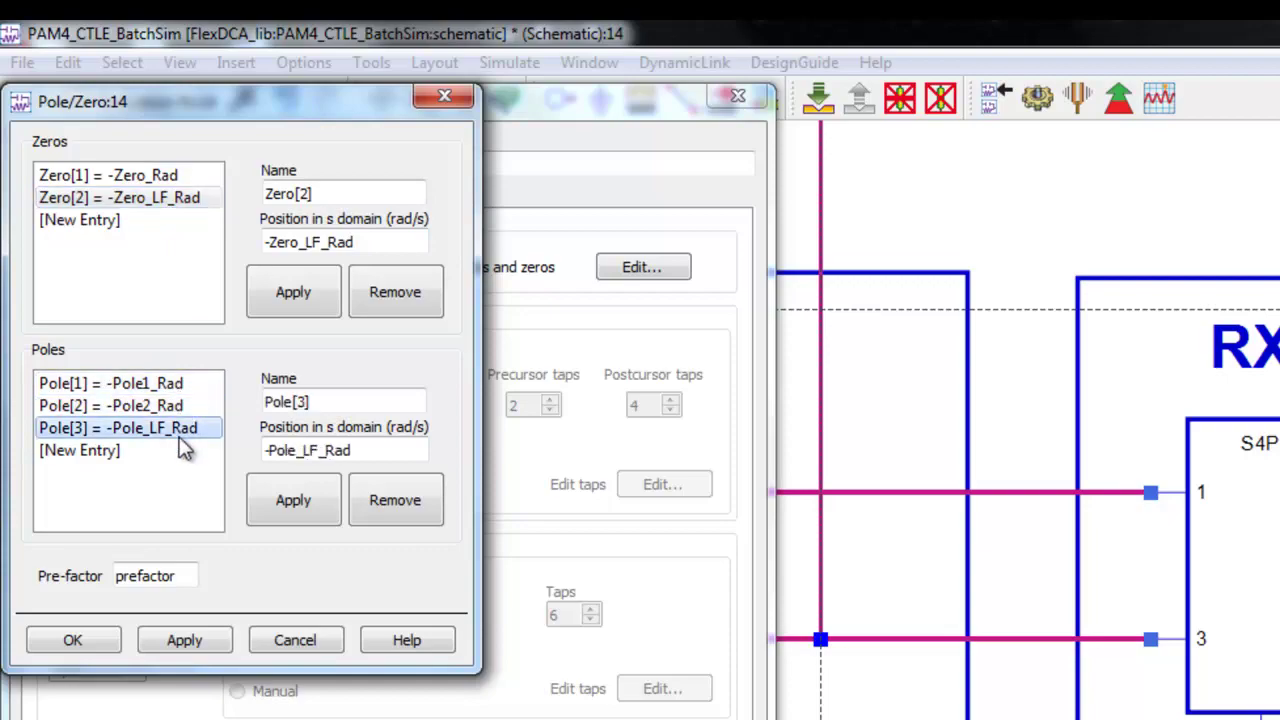
left_click(73, 642)
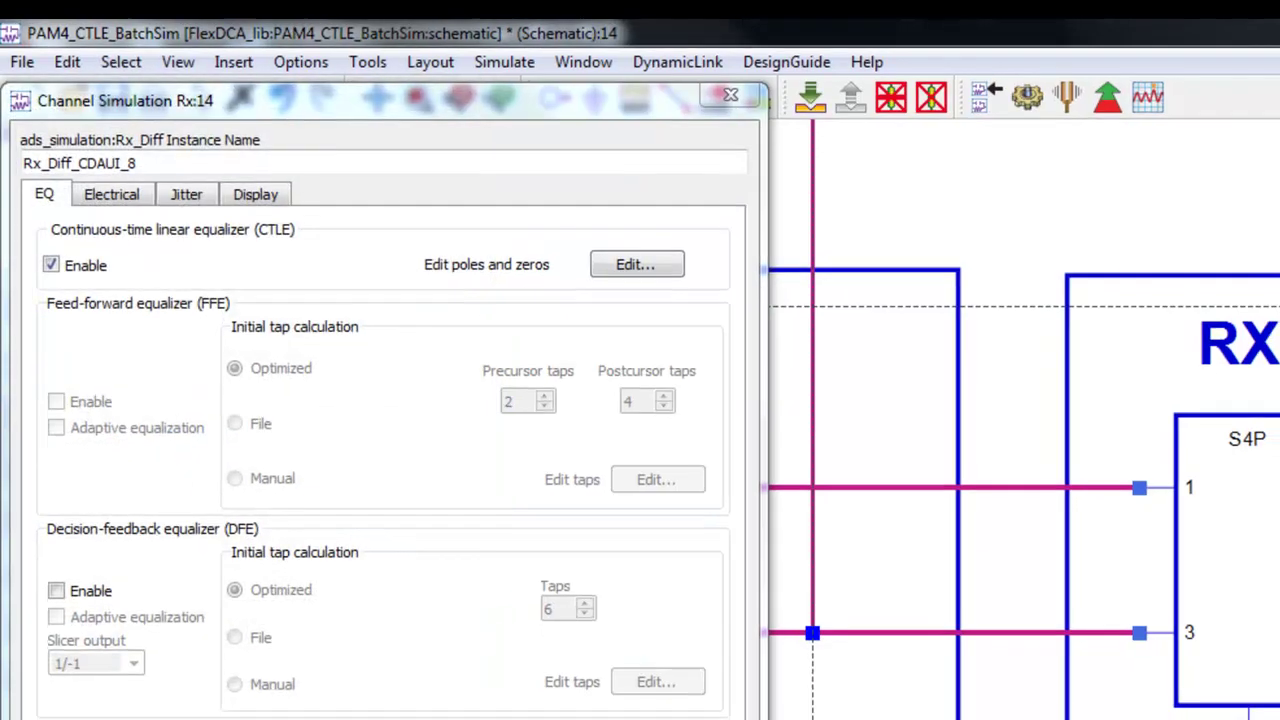
left_click(318, 650)
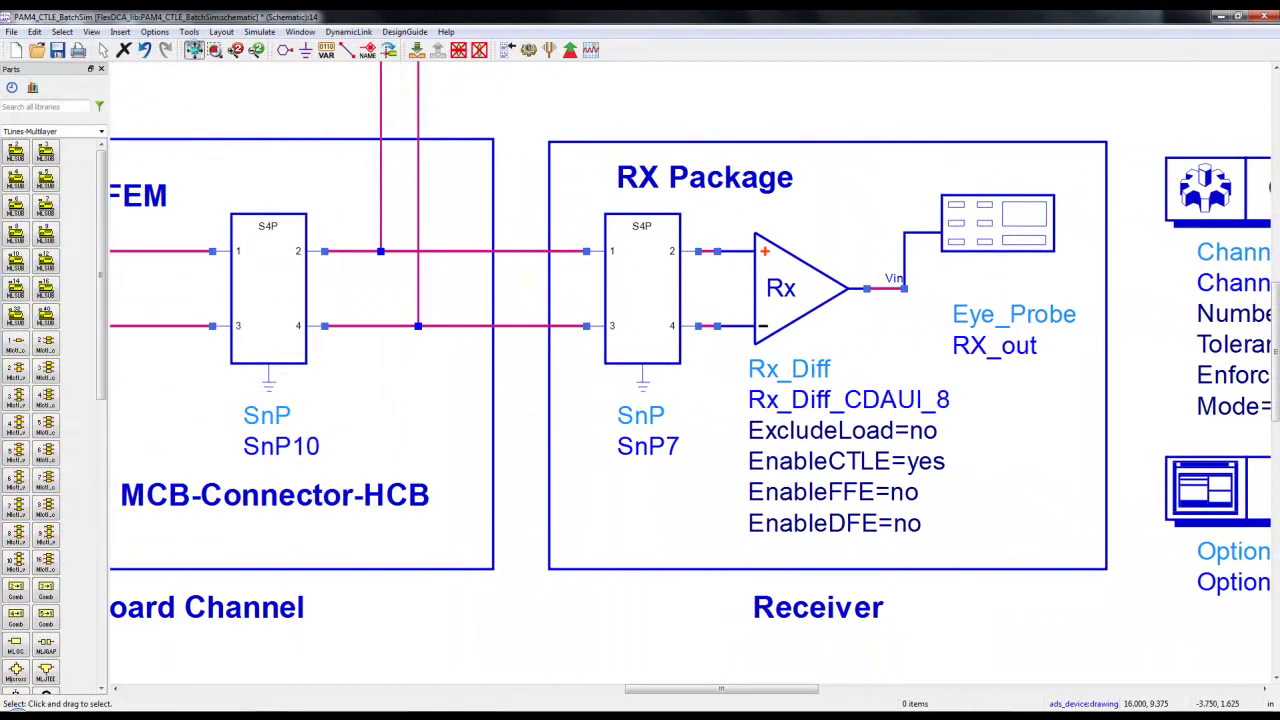
left_click(280, 66)
left_click(214, 50)
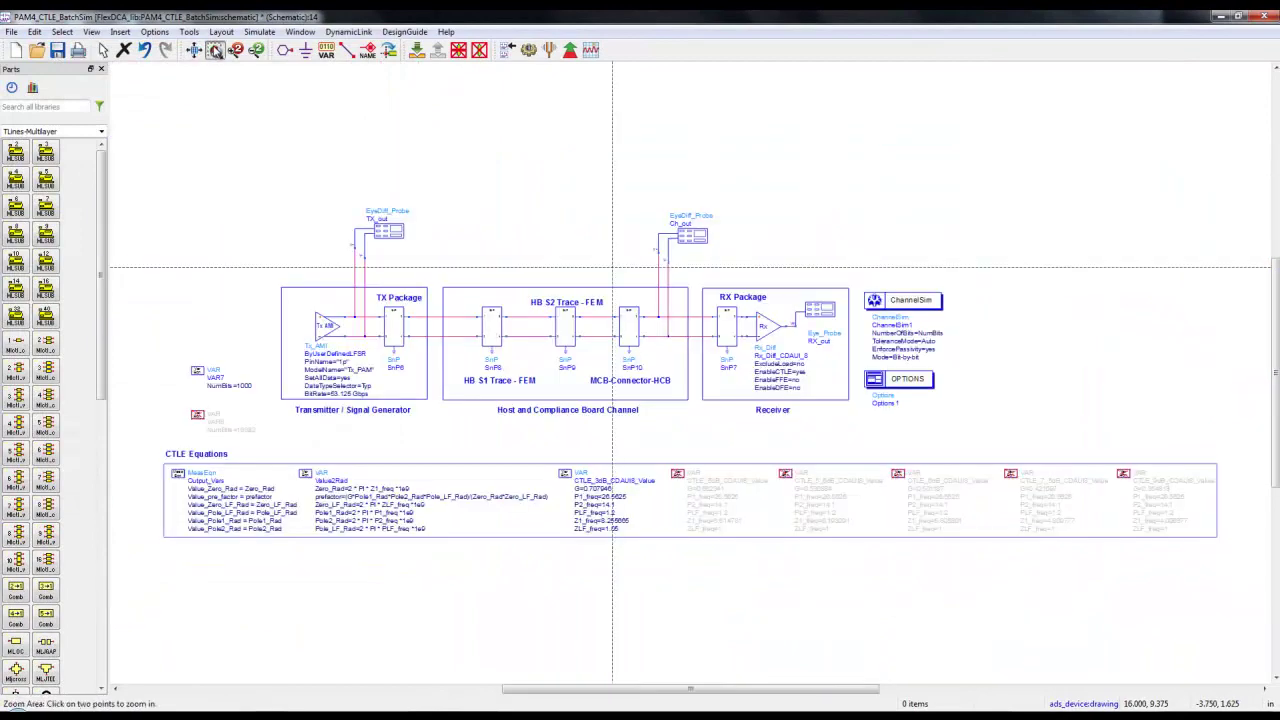
left_click(296, 461)
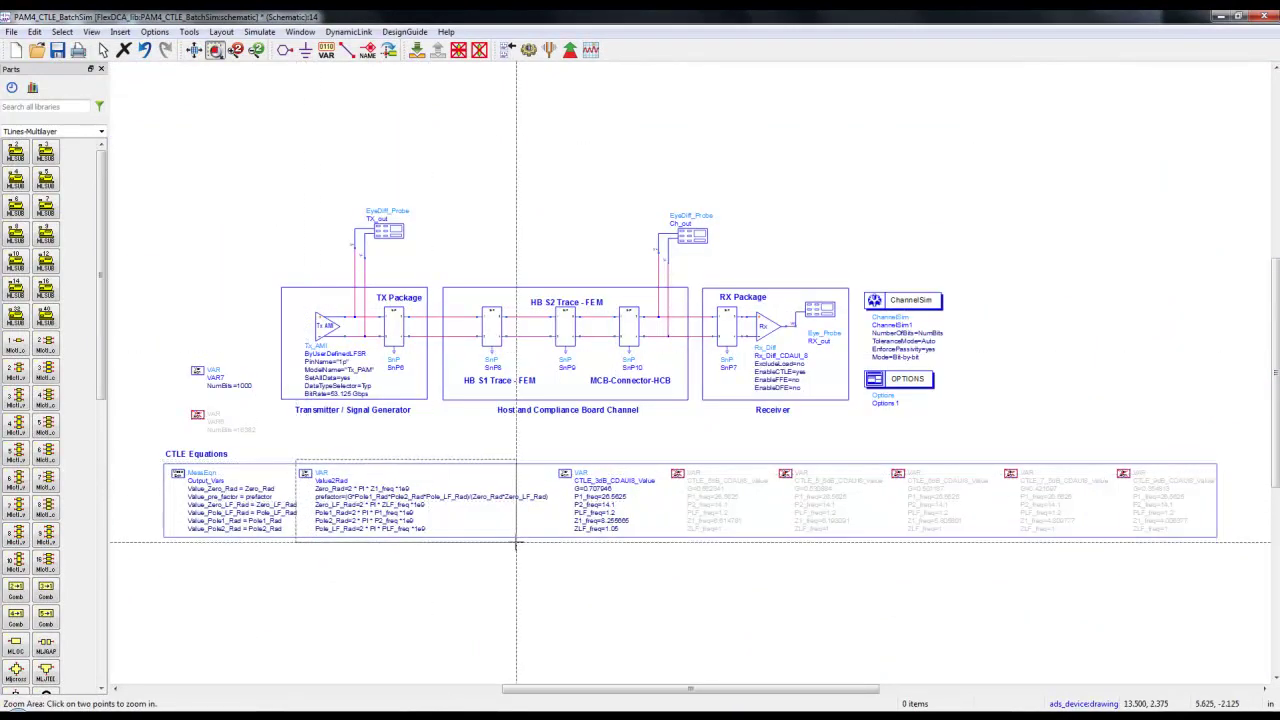
left_click(662, 549)
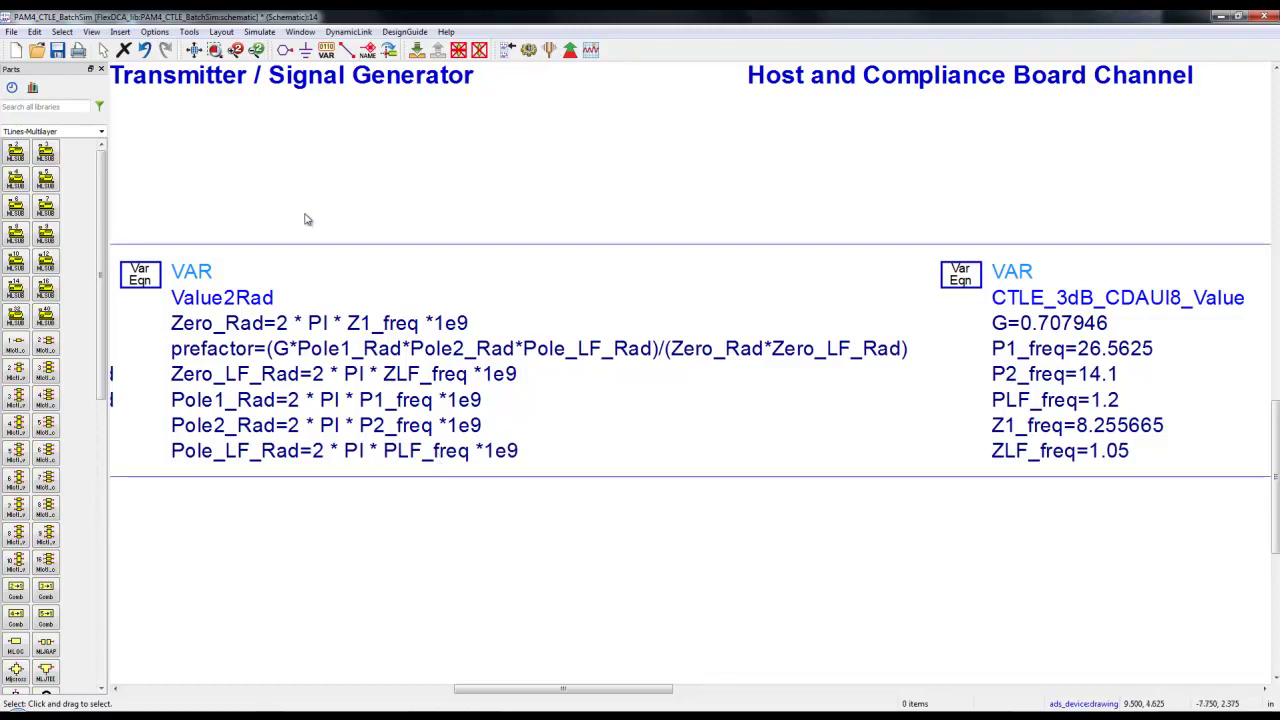
left_click(196, 51)
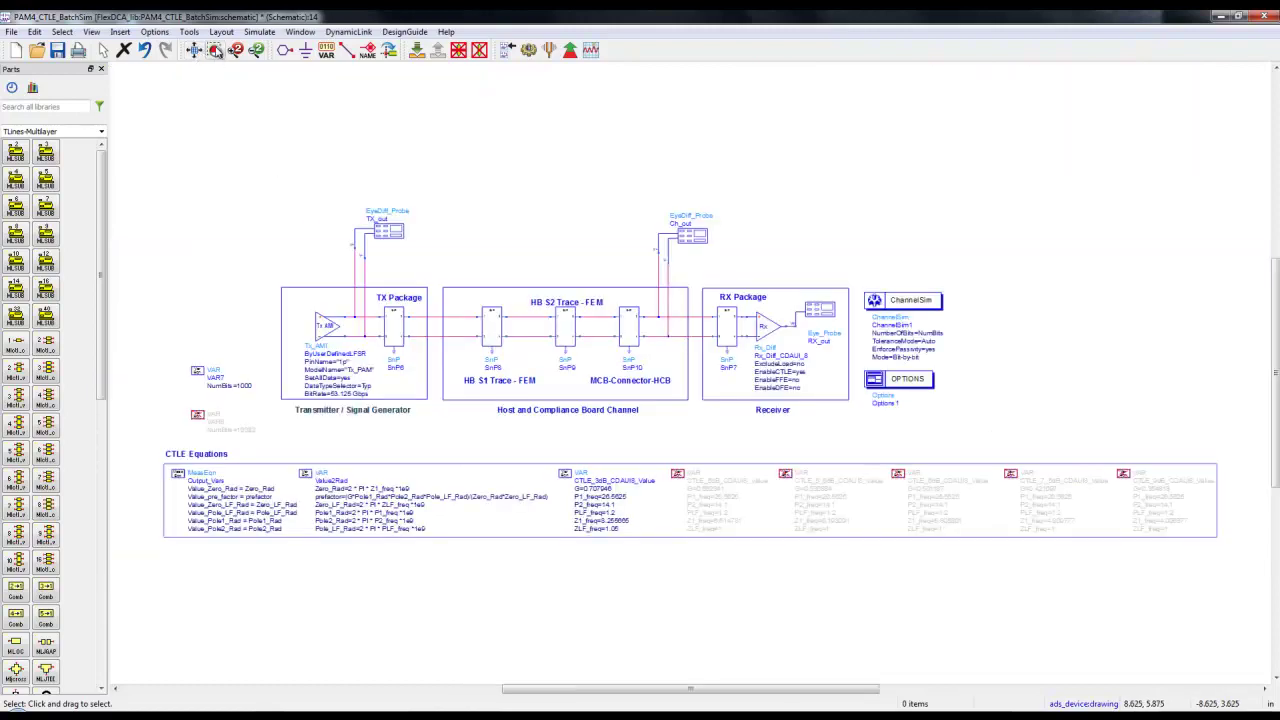
left_click(215, 50)
left_click(665, 456)
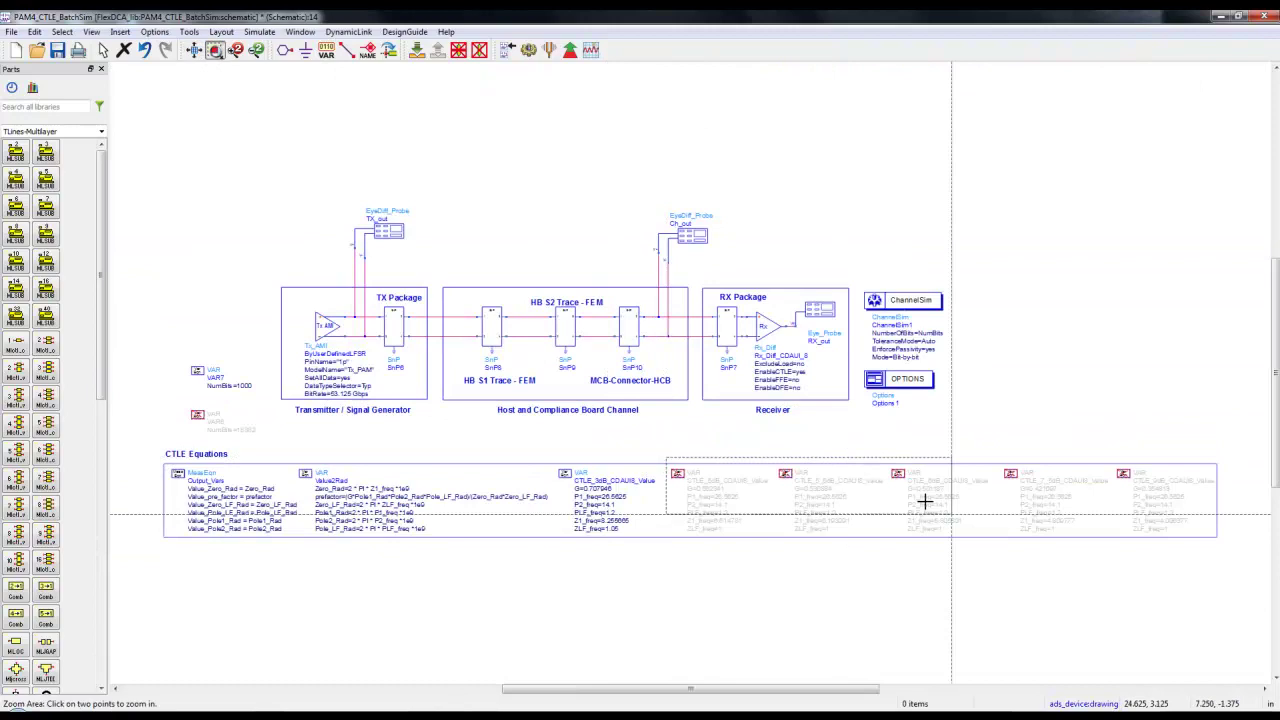
left_click(1228, 550)
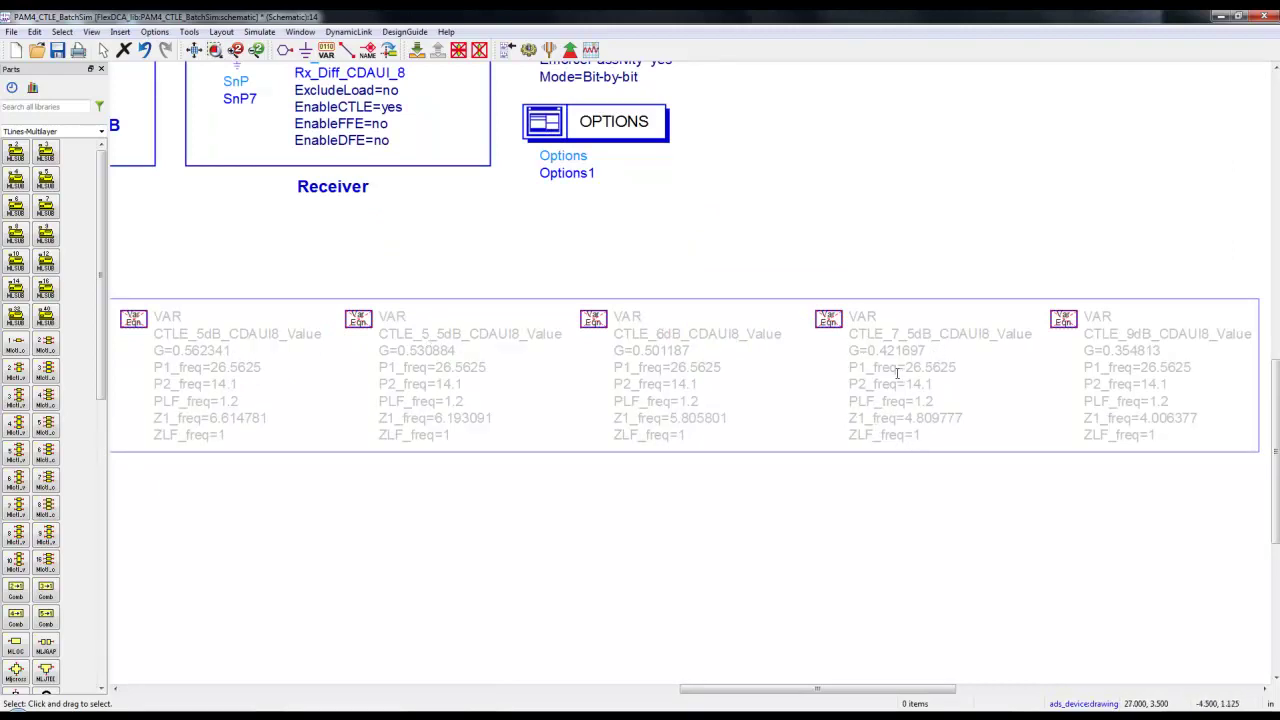
left_click(195, 52)
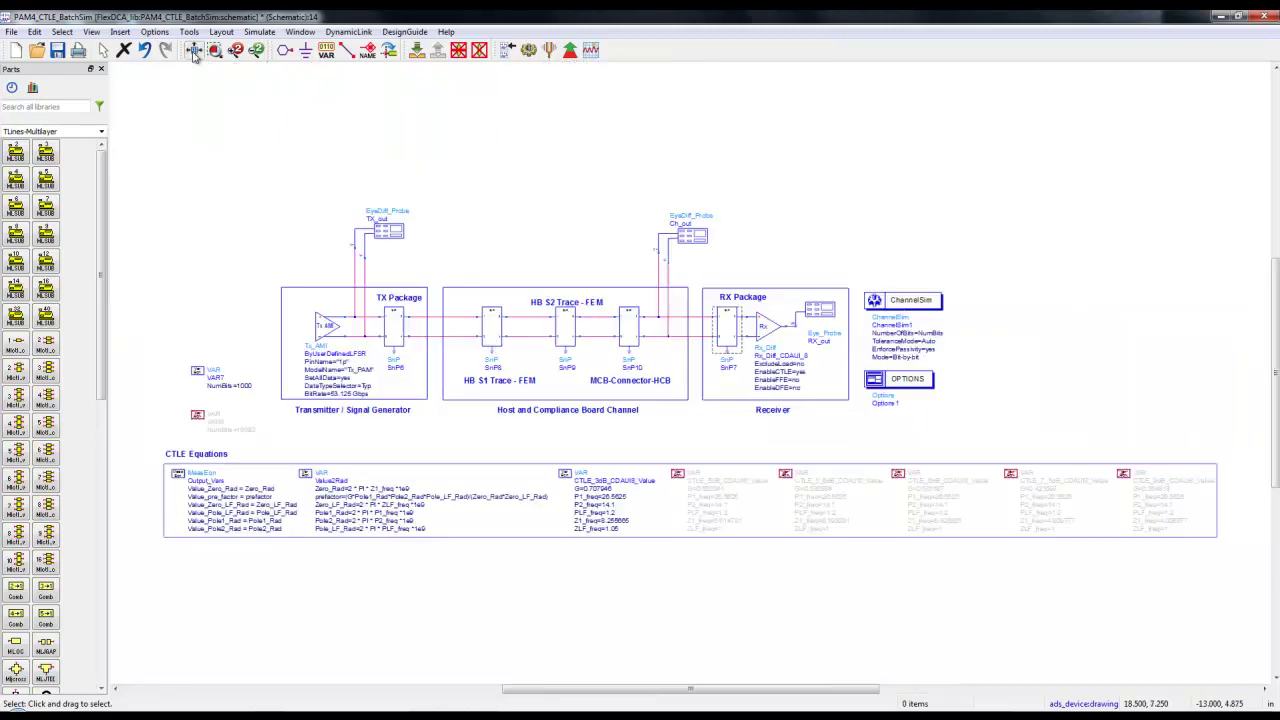
Run the channel simulation and bring the schematic back in front of the simulation log.
left_click(529, 50)
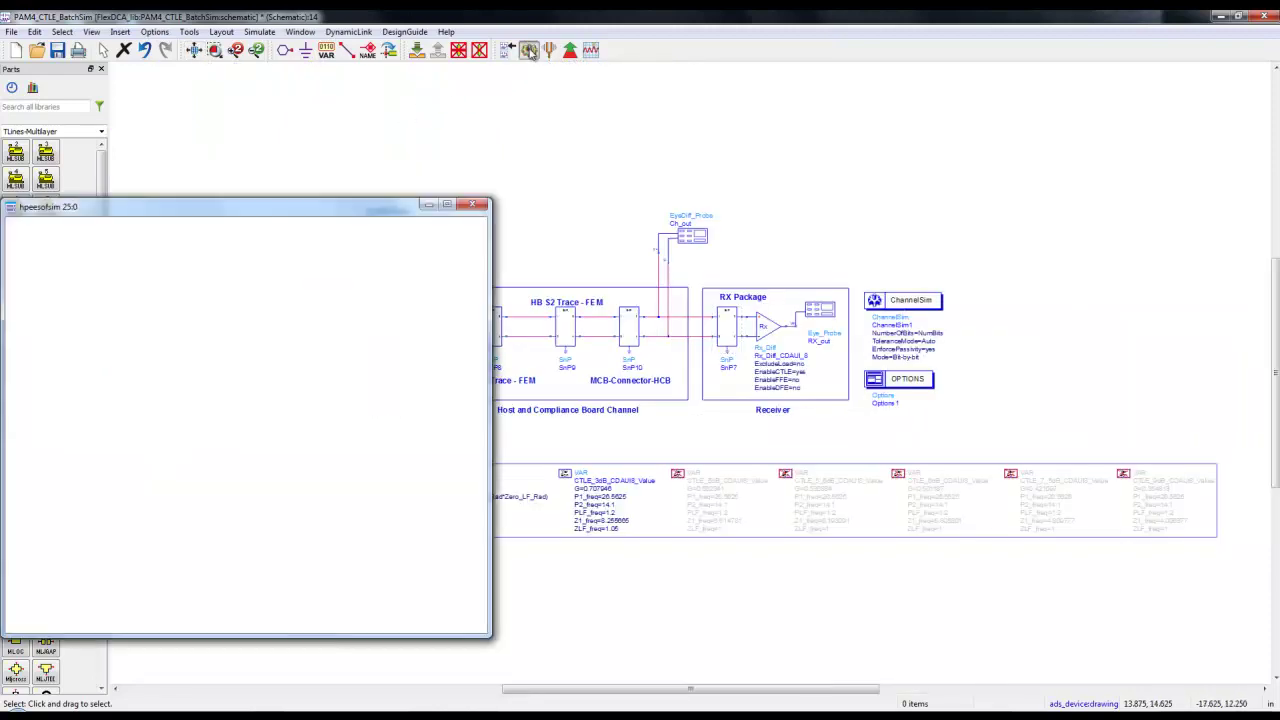
left_click(534, 171)
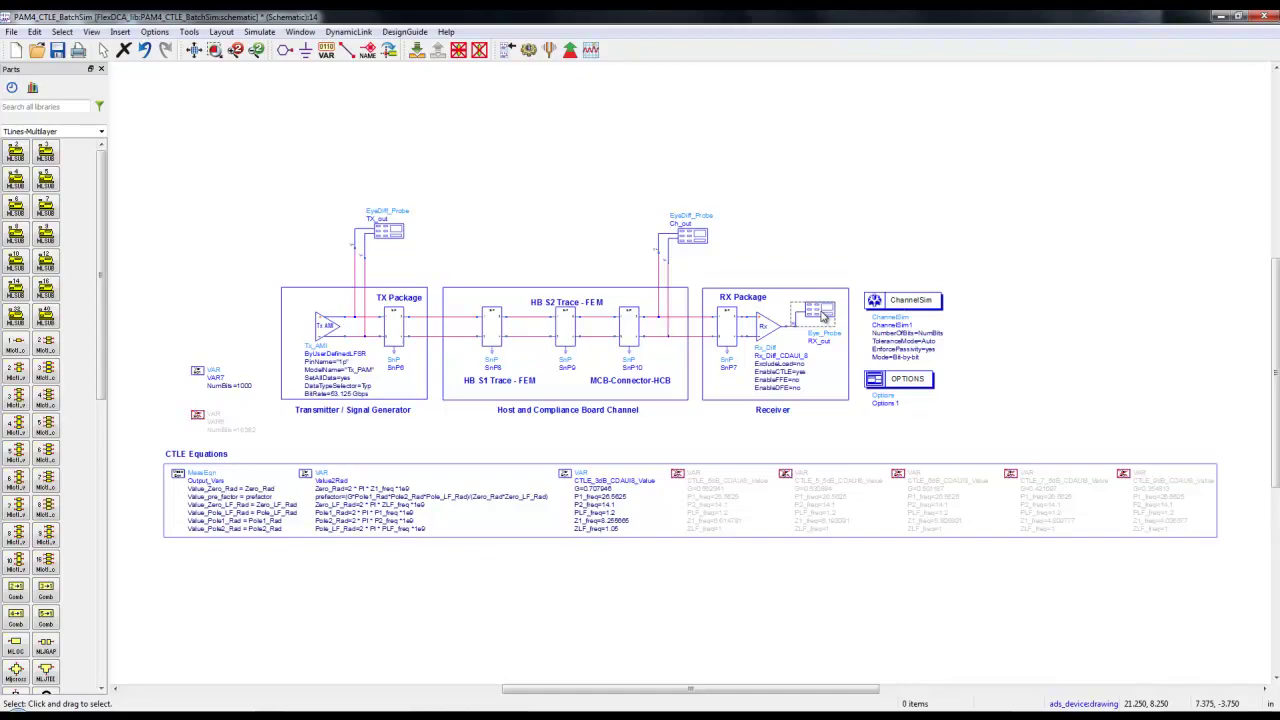
Review the RX_out eye probe's VSRPAM4 measurement and its 1e-6 BER description, then accept the settings.
double_click(822, 316)
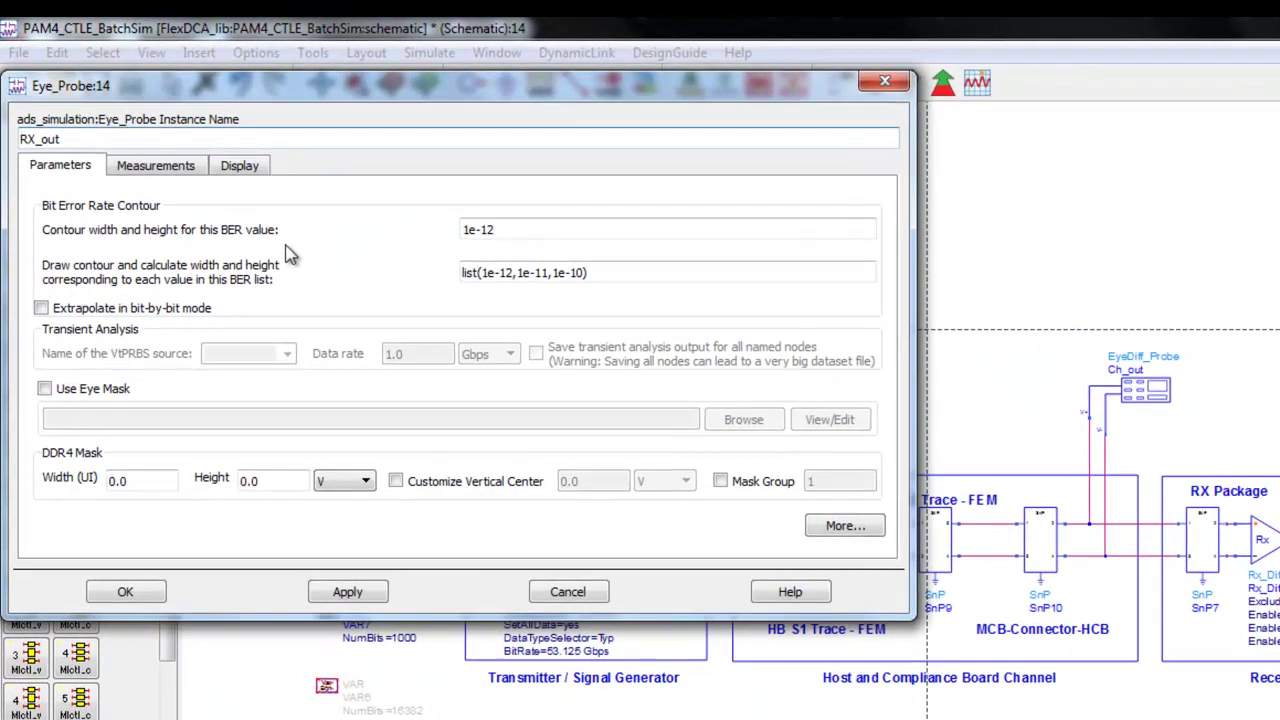
left_click(167, 167)
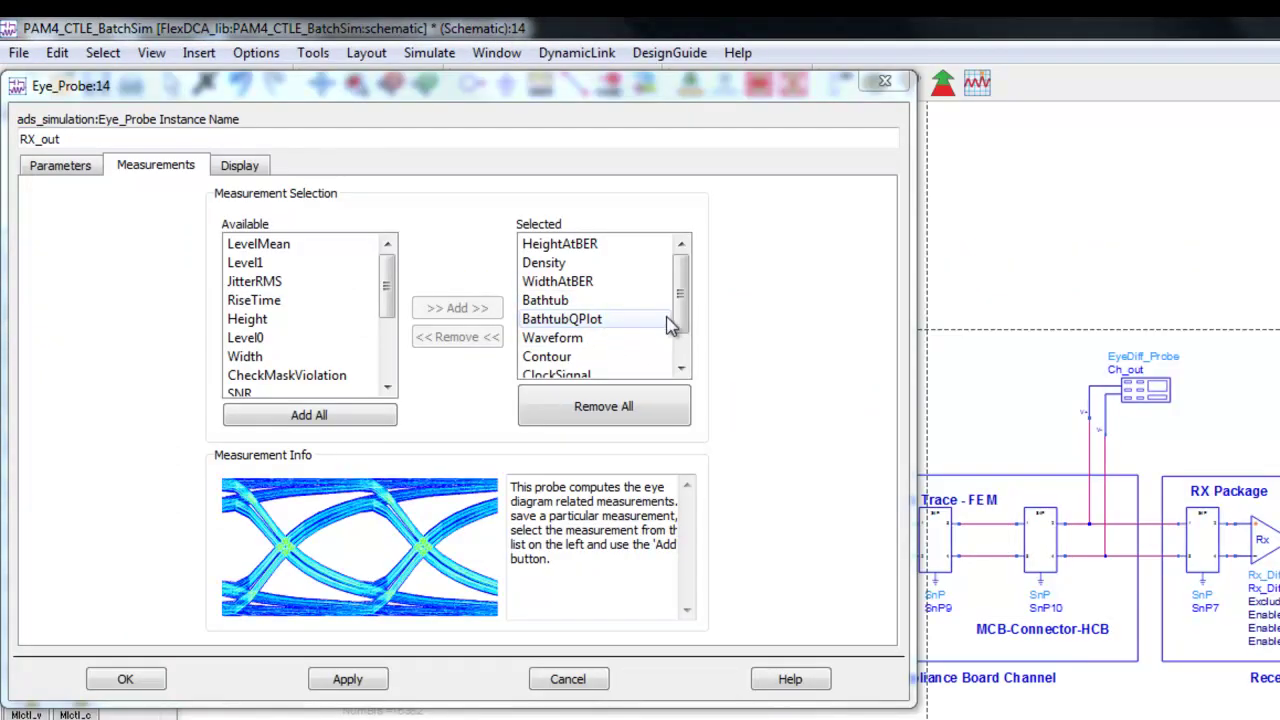
left_click_drag(679, 272, 658, 360)
left_click(585, 360)
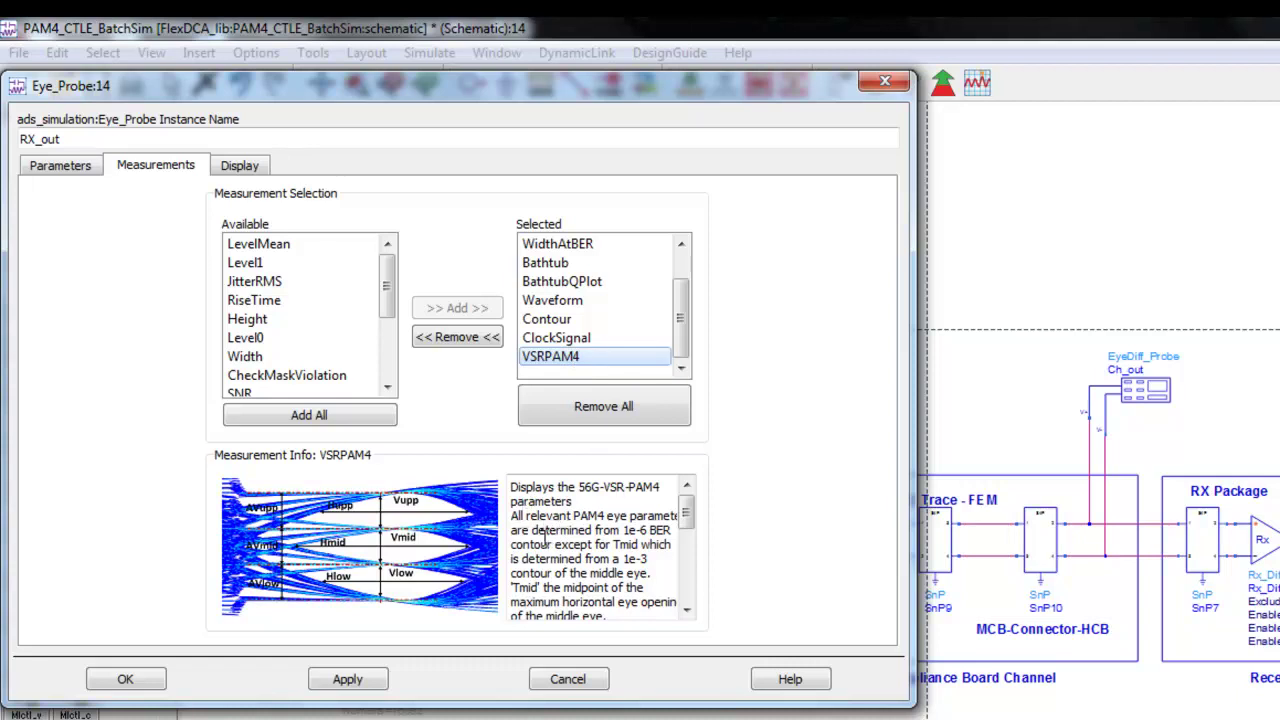
left_click_drag(541, 536, 667, 533)
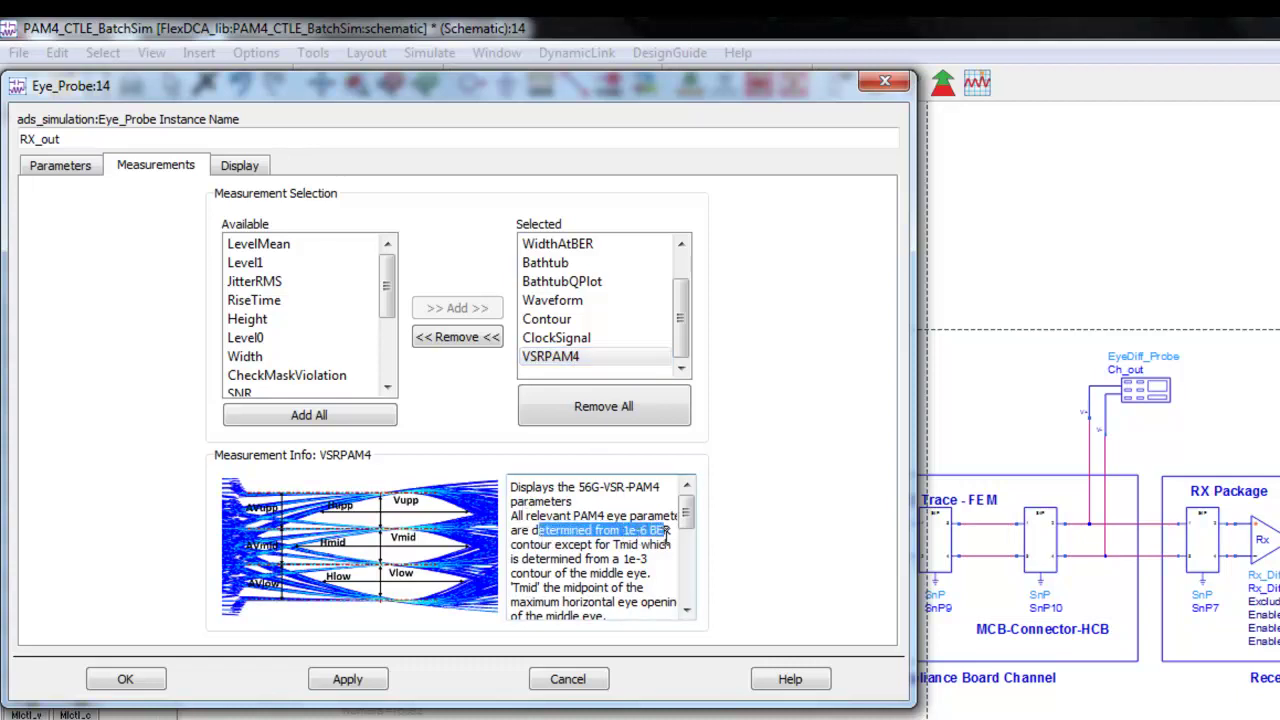
left_click(667, 535)
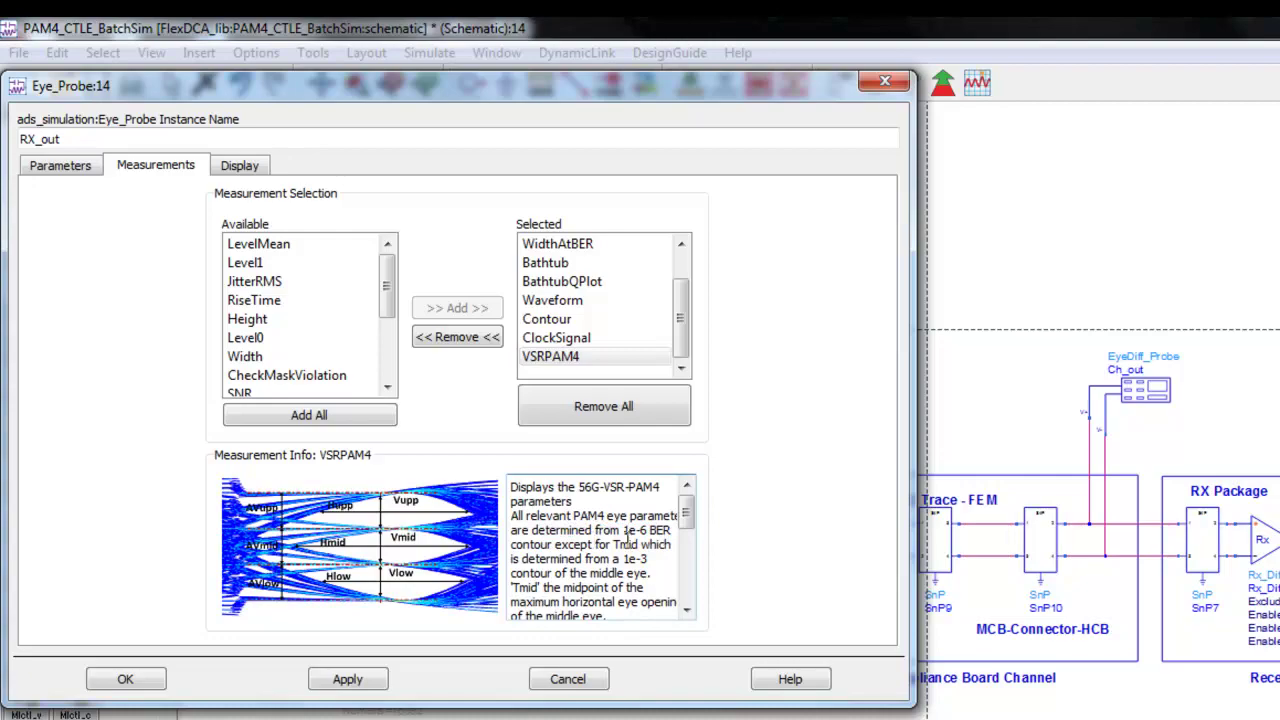
left_click(146, 680)
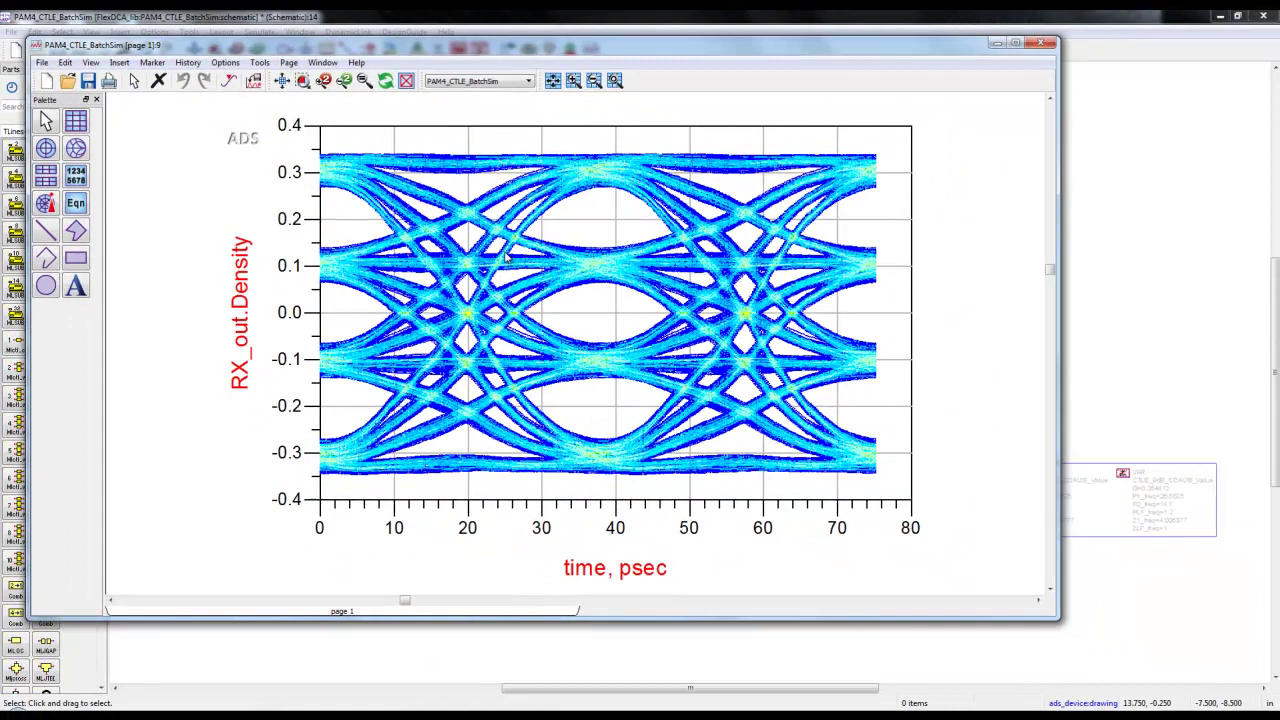
Add a rectangular plot of Ch_out.Density, found by filtering 'den', right of the RX_out eye.
left_click(345, 83)
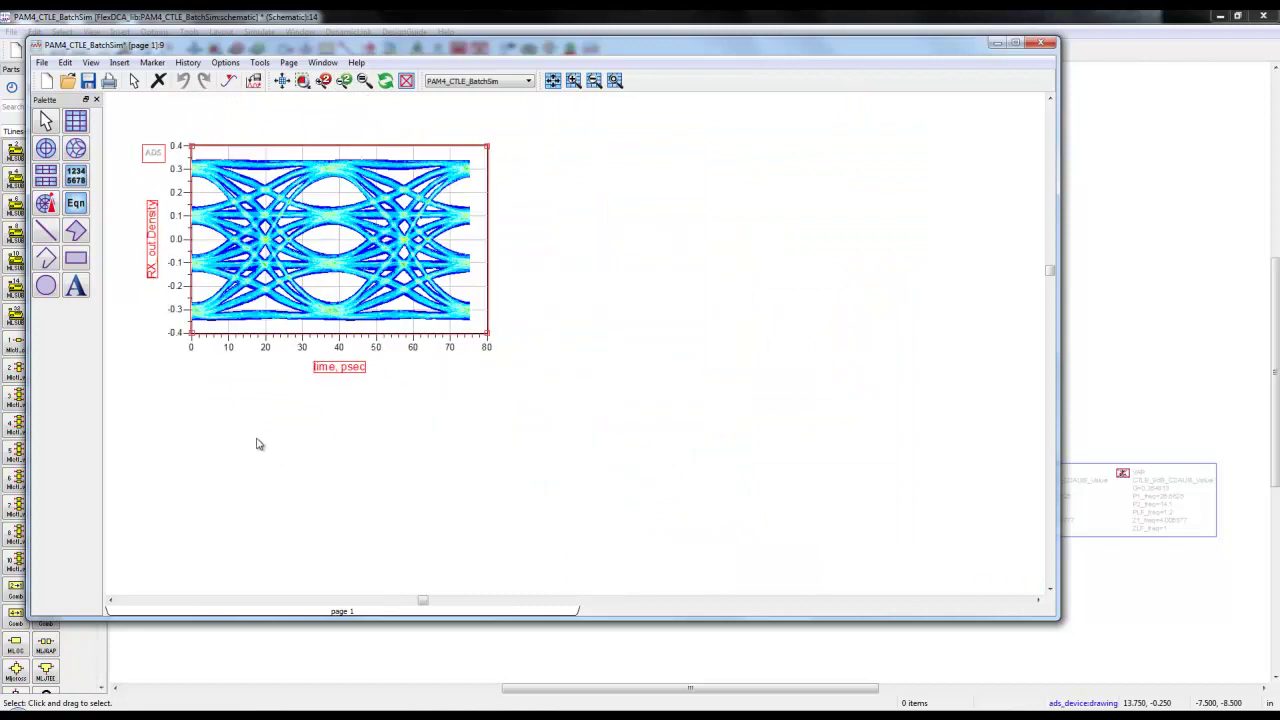
left_click(76, 120)
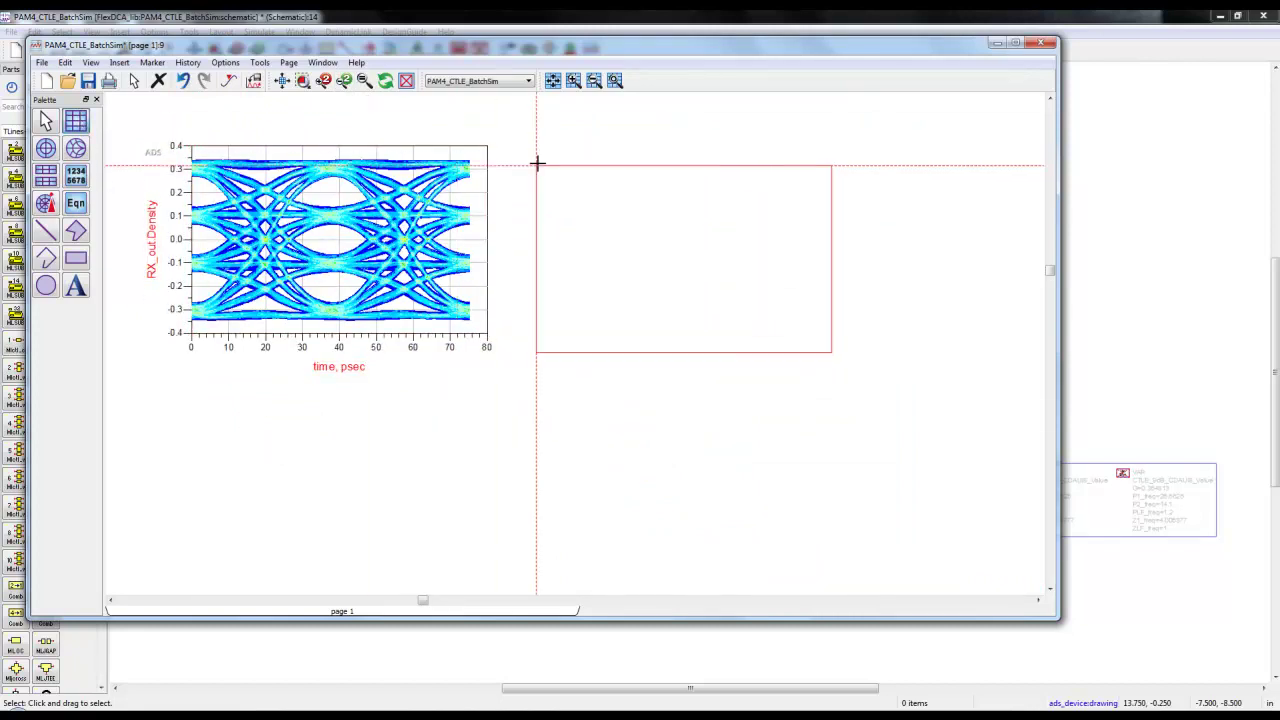
left_click(537, 145)
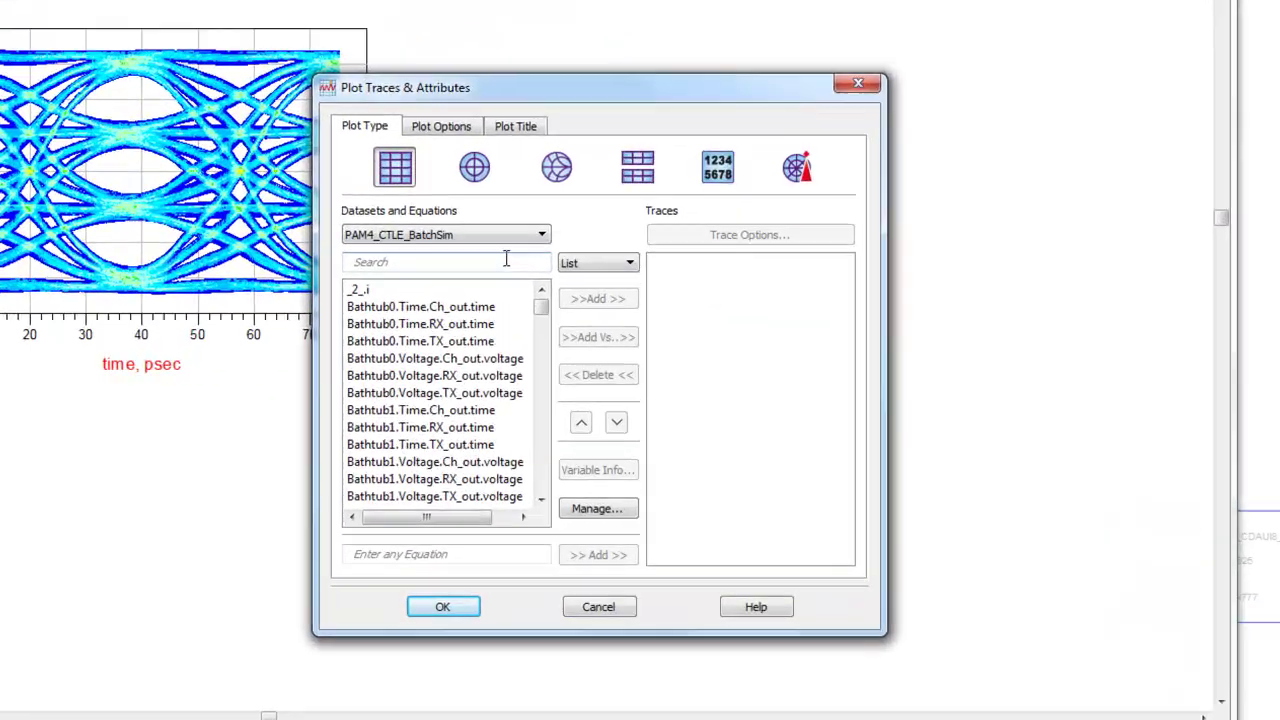
left_click(506, 260)
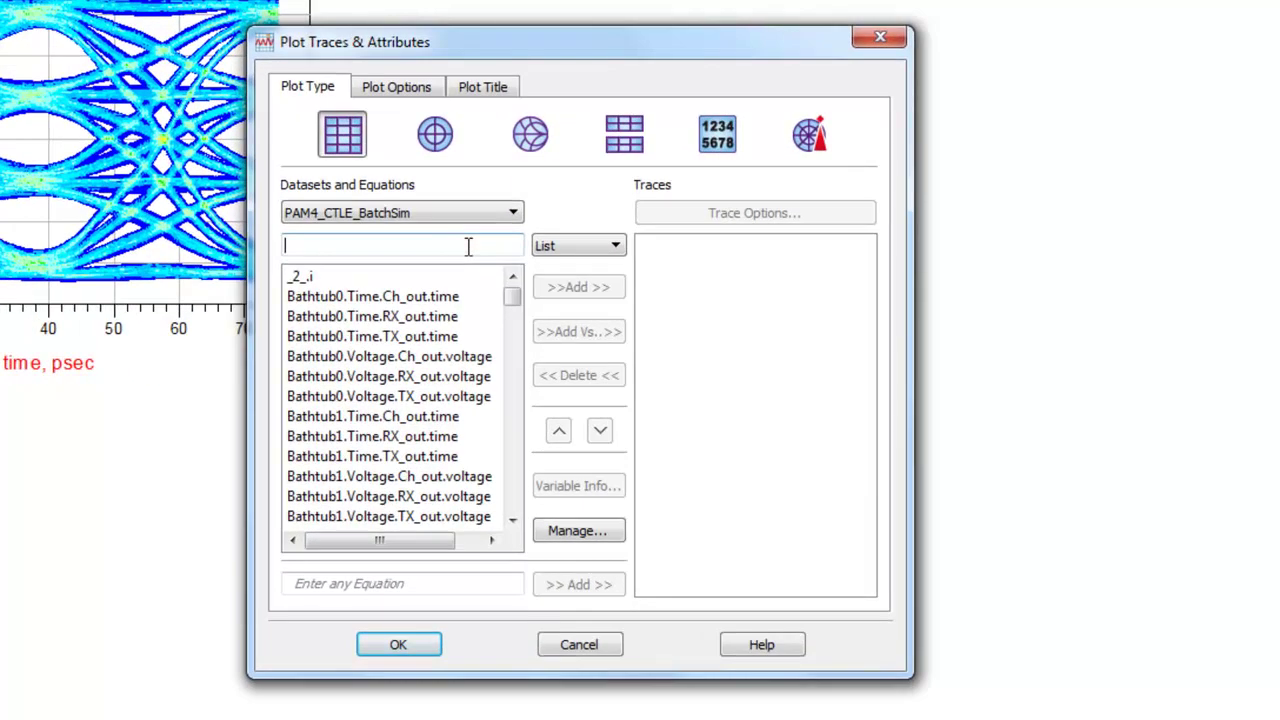
type("den")
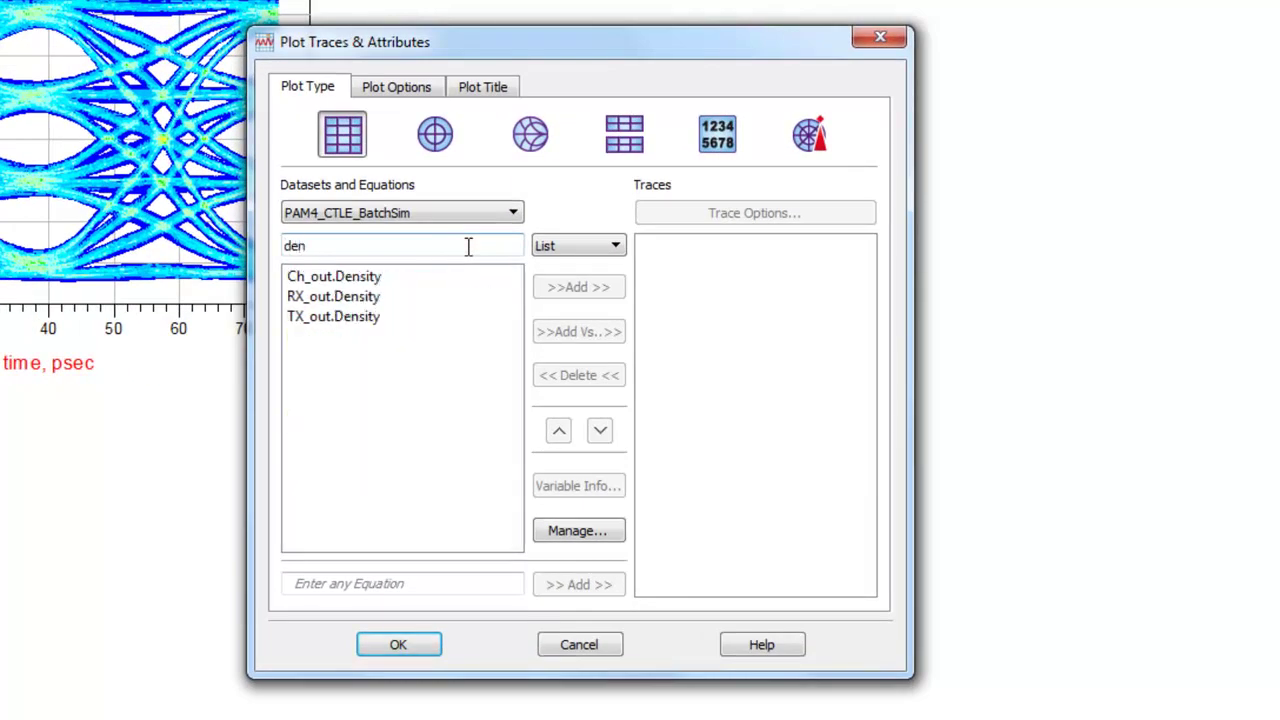
left_click(331, 280)
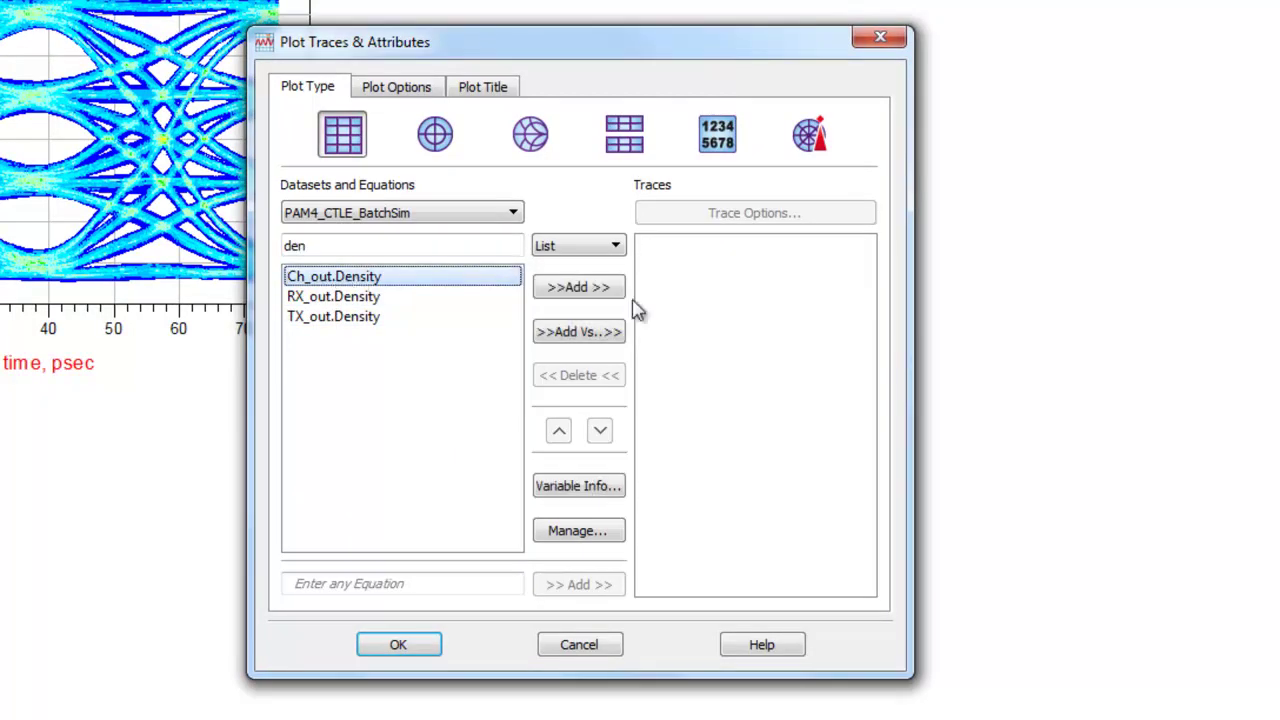
left_click(603, 288)
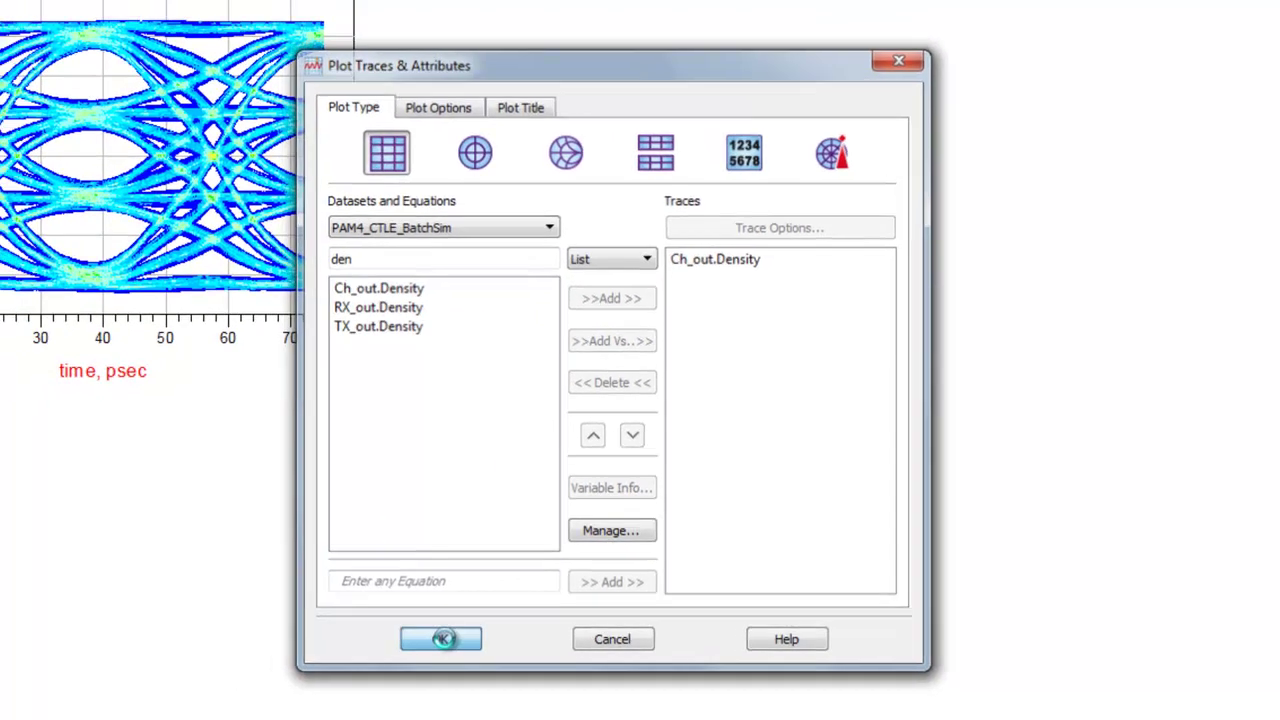
left_click(398, 645)
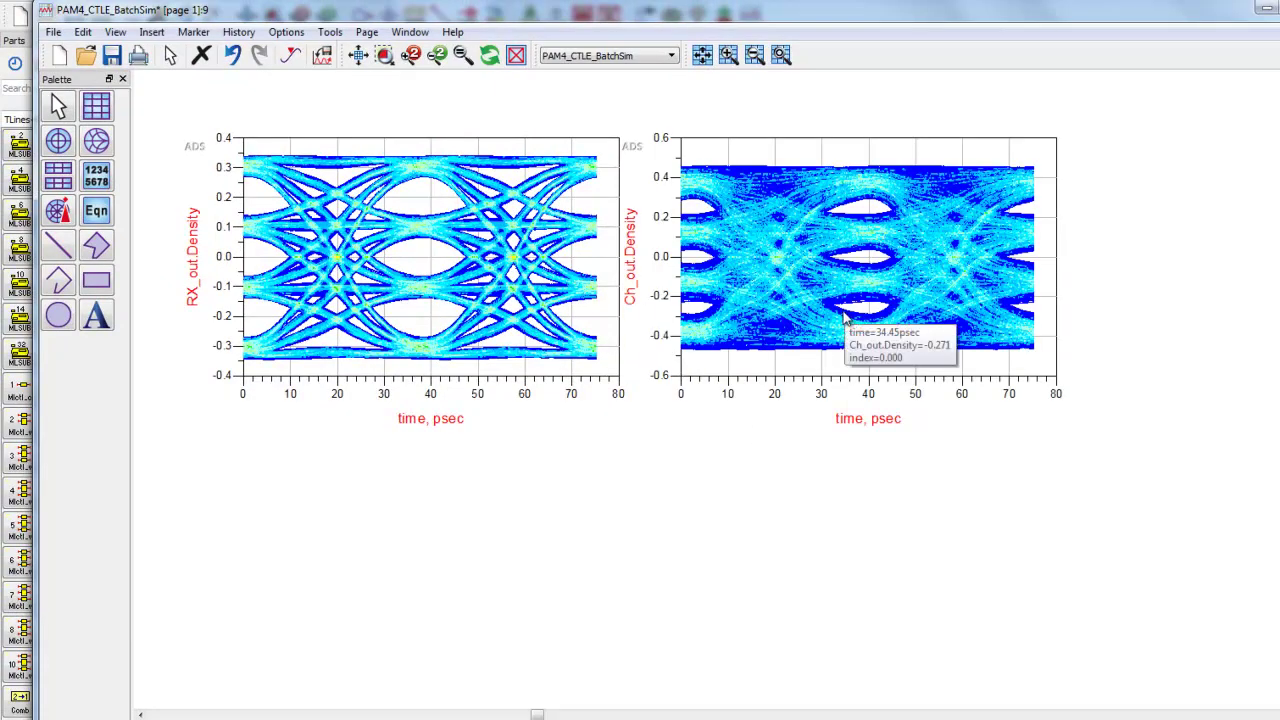
mouse_move(483, 298)
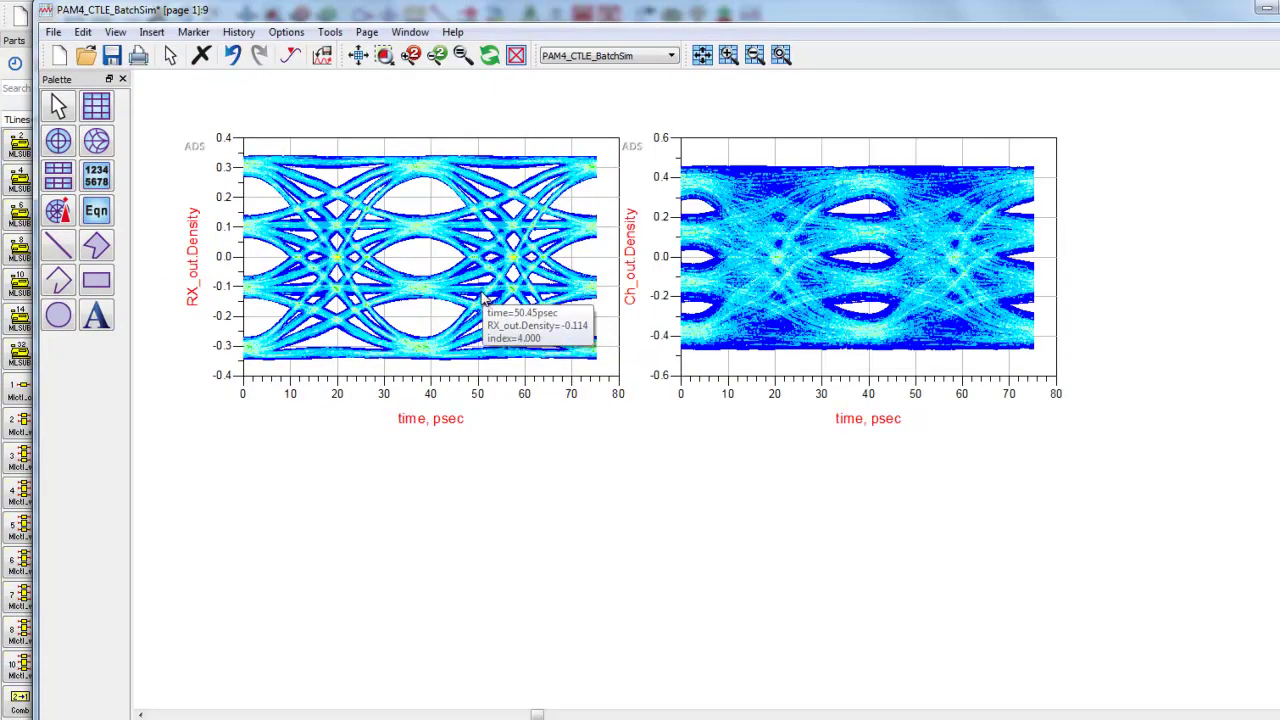
mouse_move(397, 210)
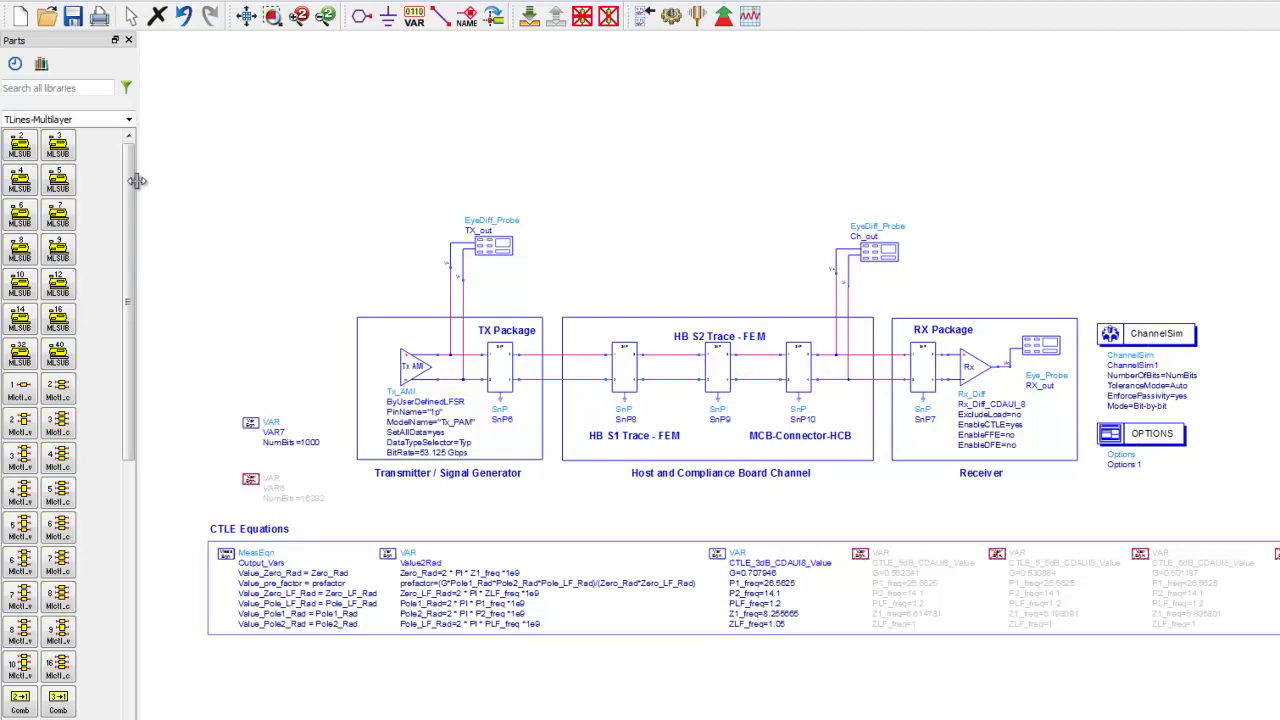
Place a BatchSimController found via a 'batch' parts search beside ChannelSim, then zoom to both controllers.
left_click(61, 87)
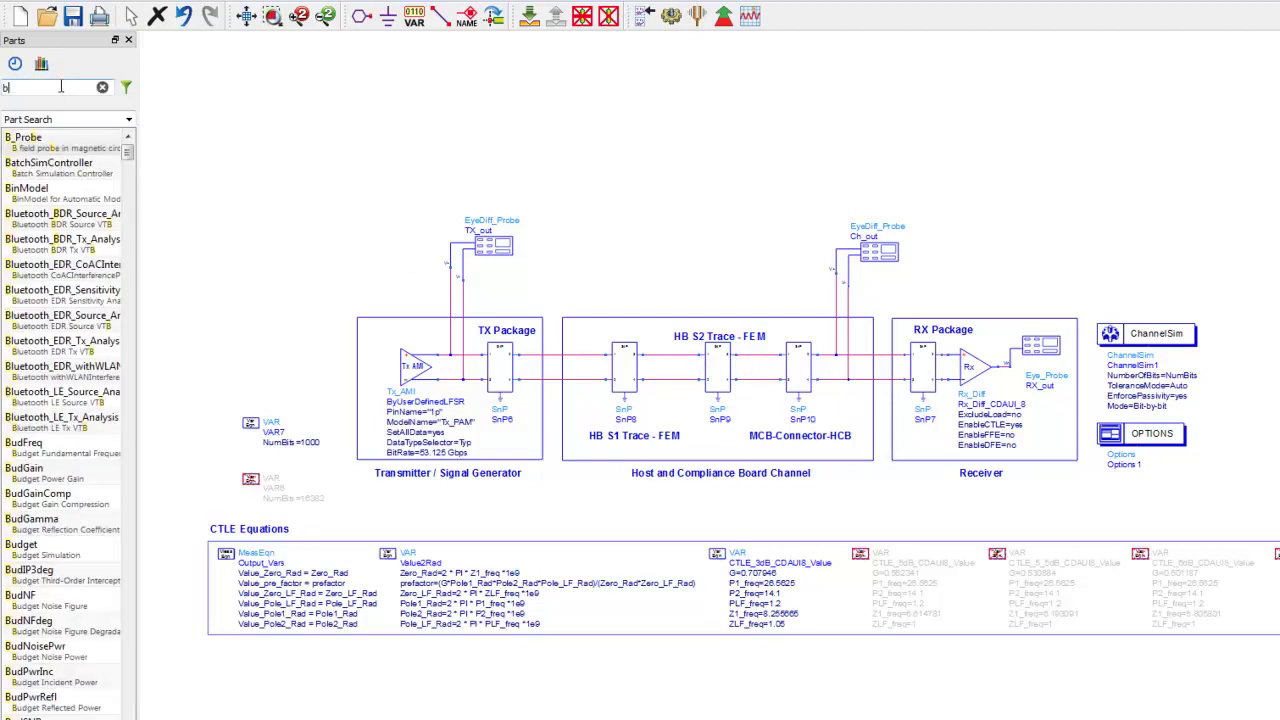
type("atch")
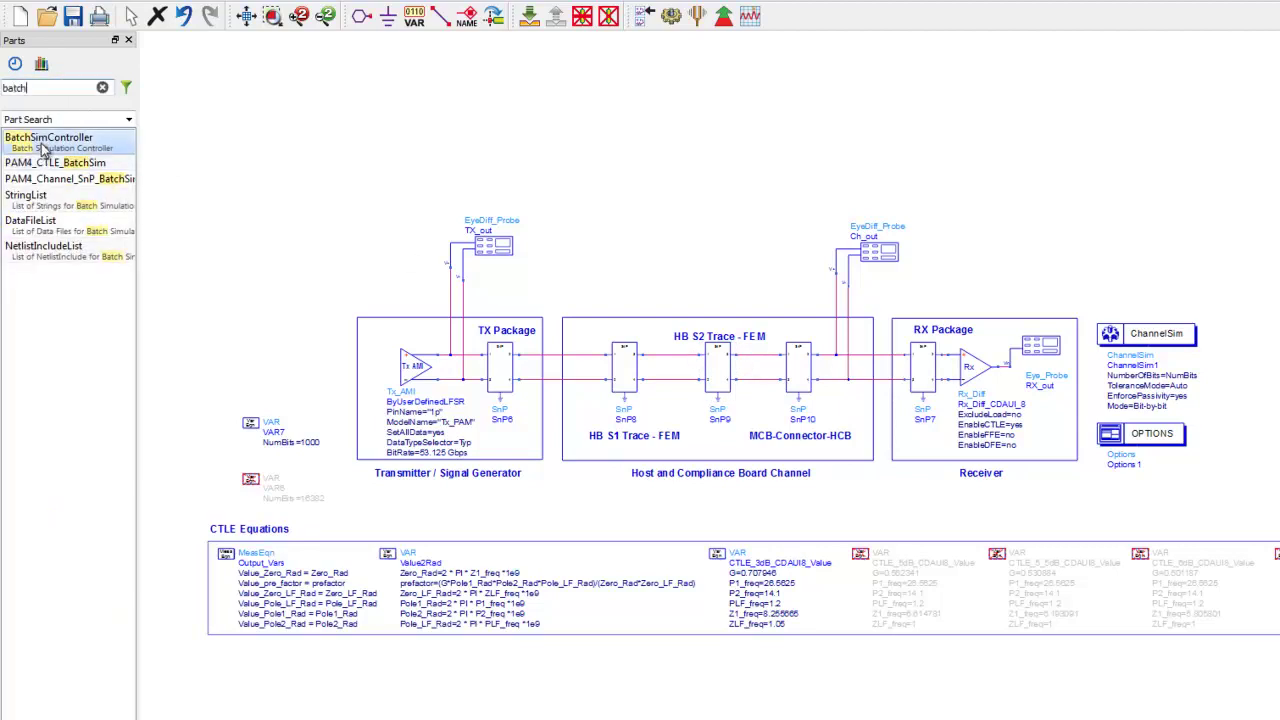
left_click(43, 146)
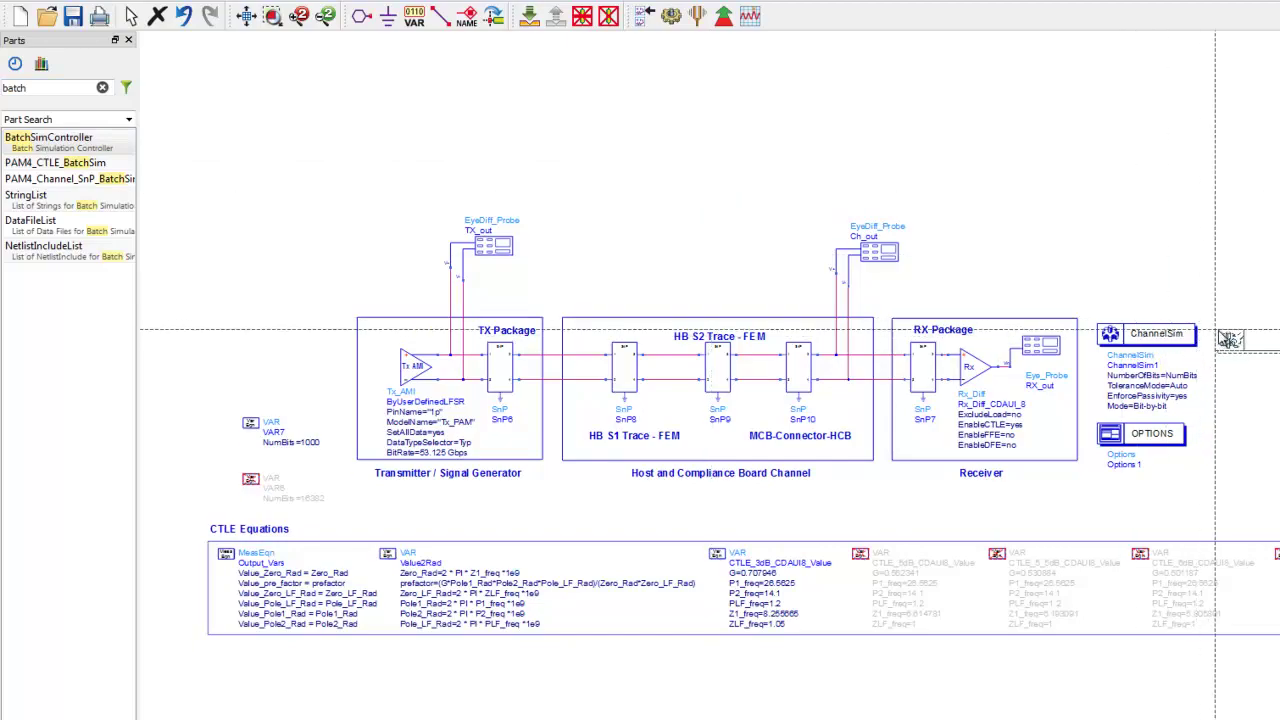
left_click(1233, 334)
key("Escape")
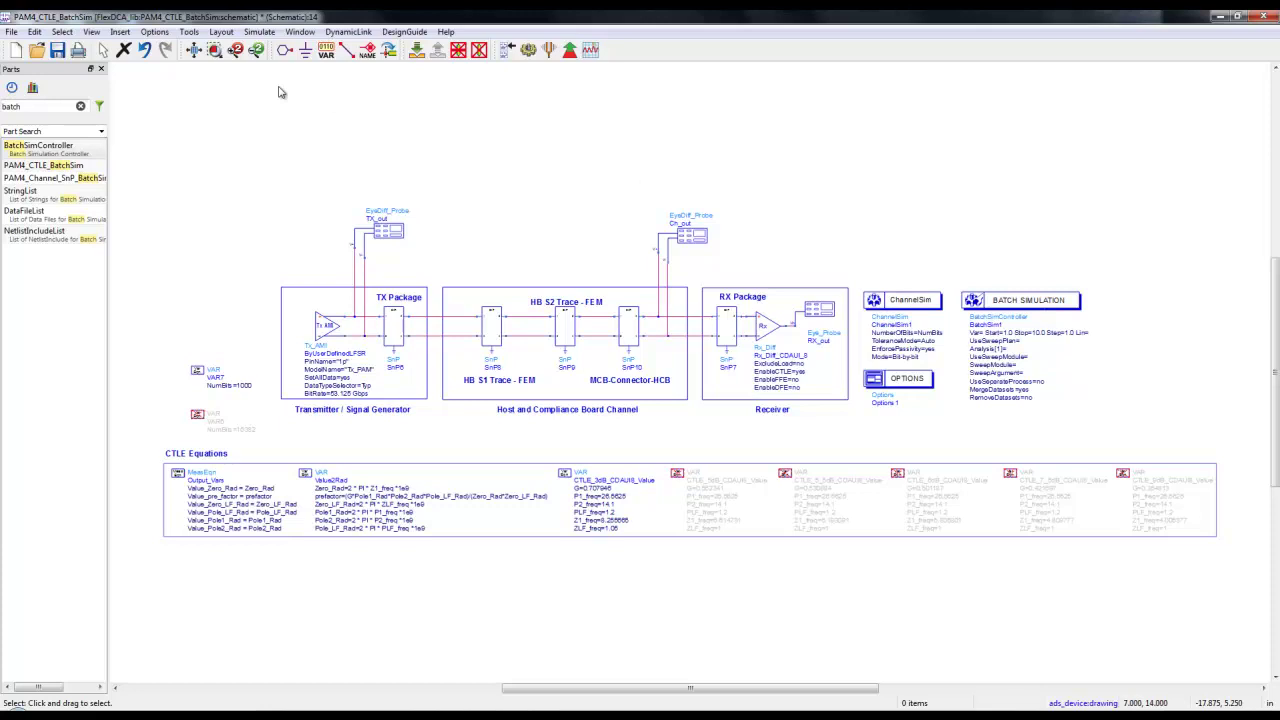
left_click(214, 50)
left_click(924, 276)
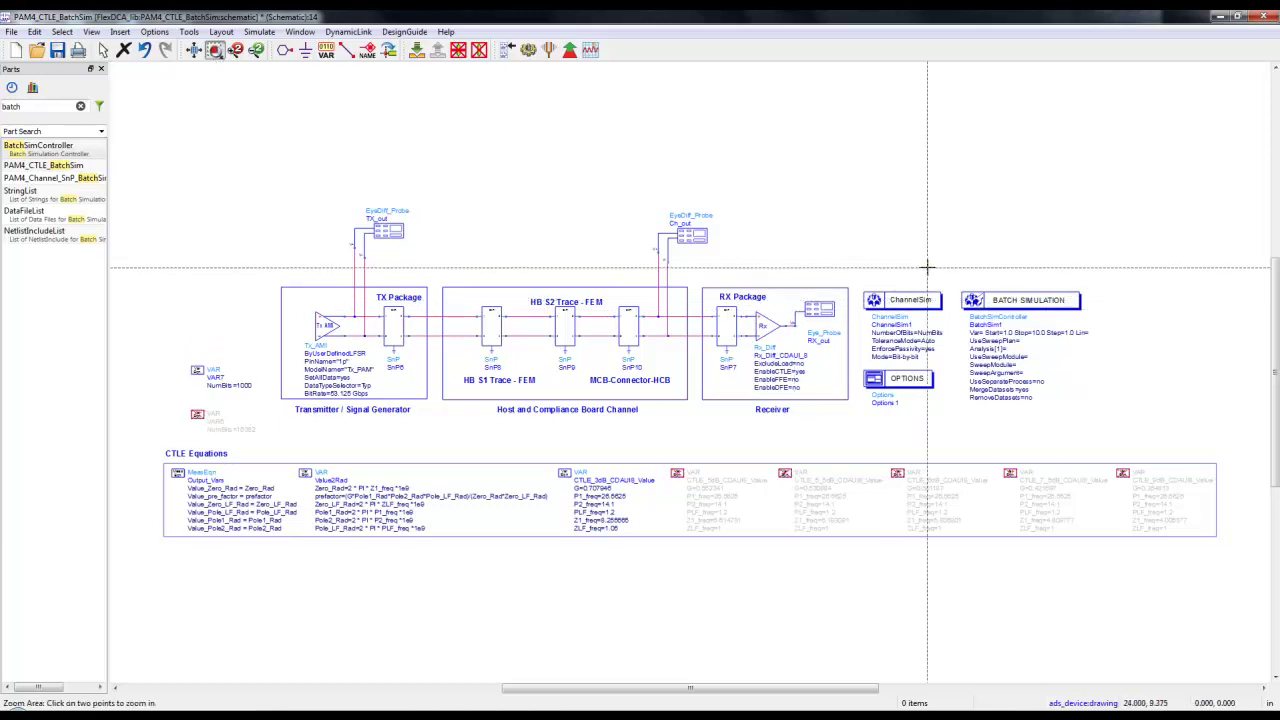
left_click(1109, 423)
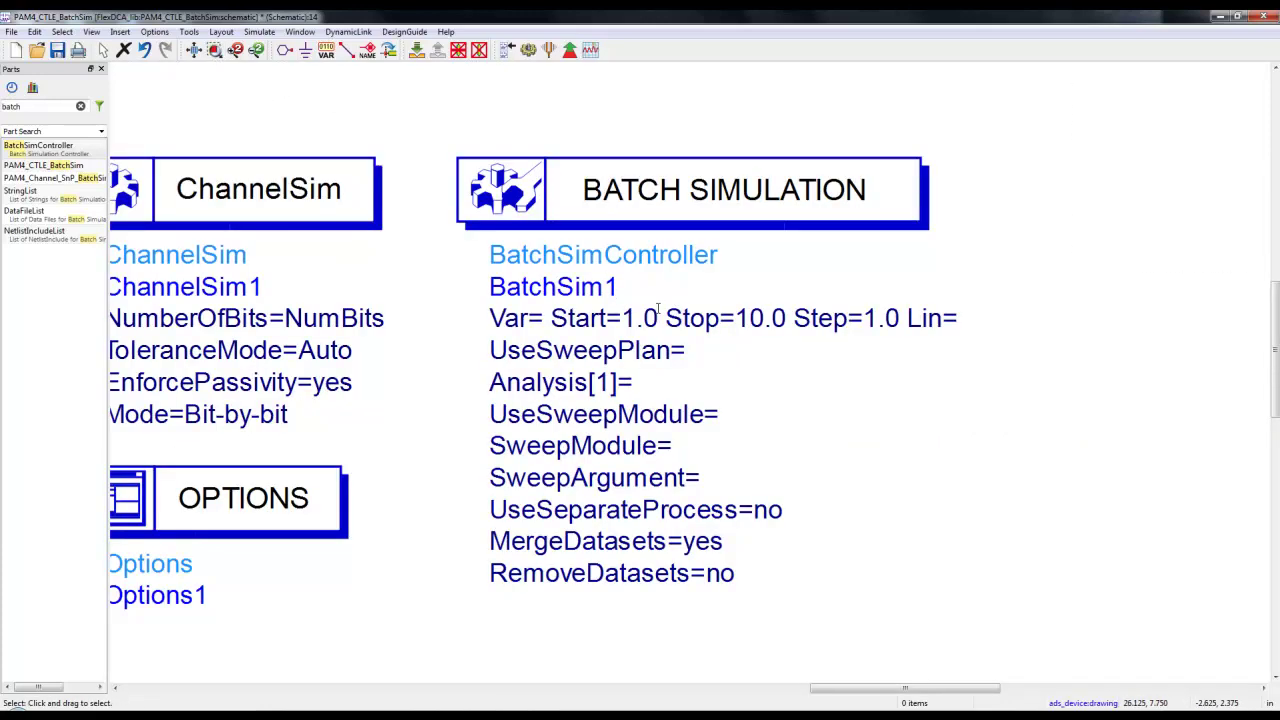
Set BatchSim1 to use a sweep module, choosing CSV_List.
double_click(636, 204)
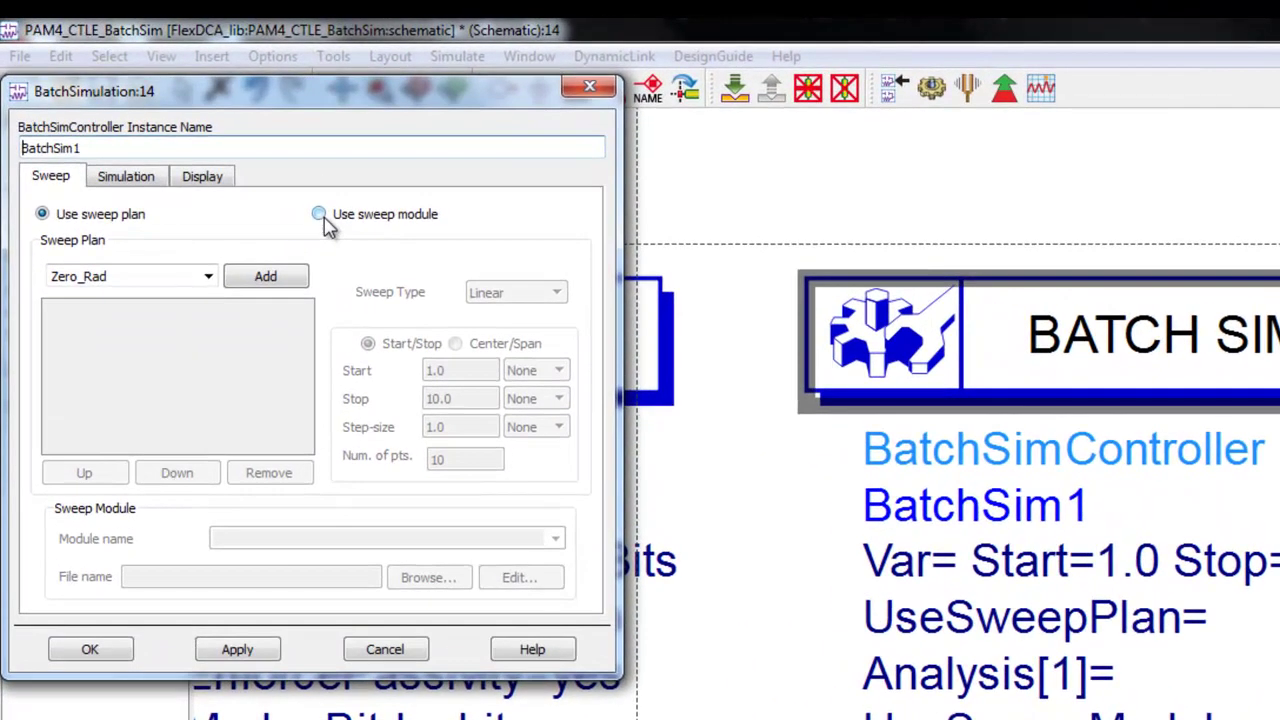
left_click(182, 122)
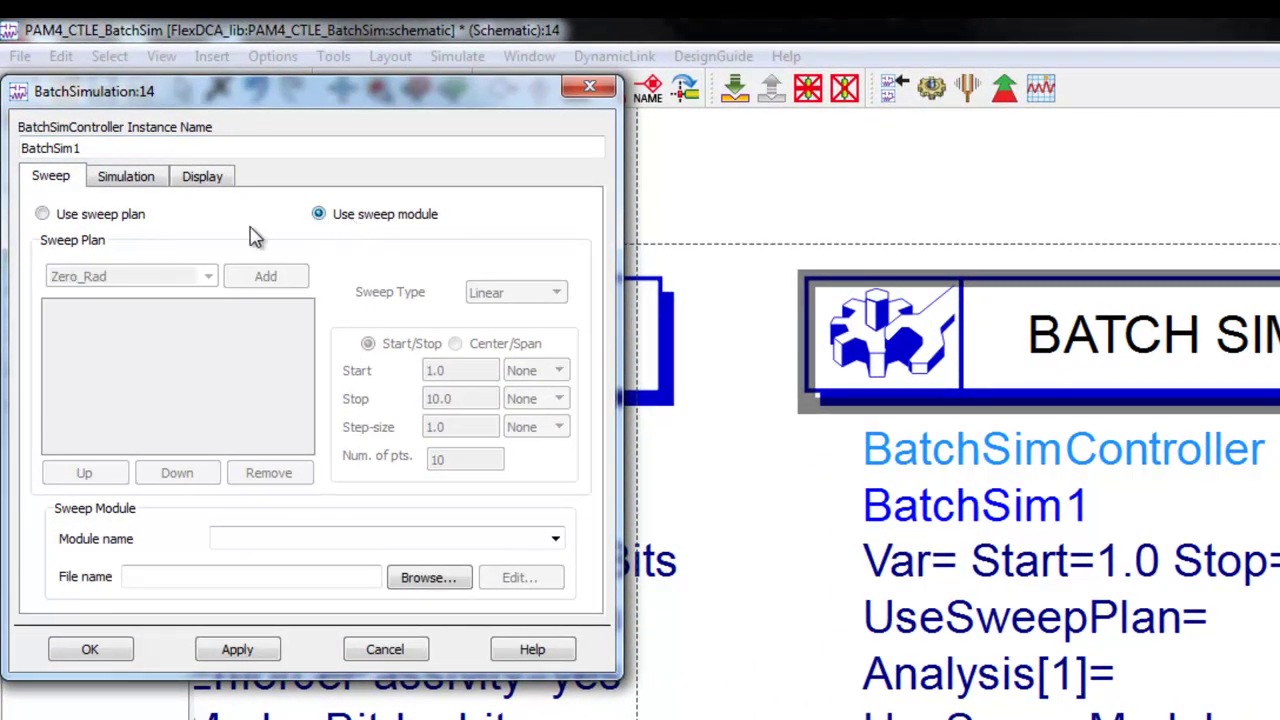
left_click(125, 222)
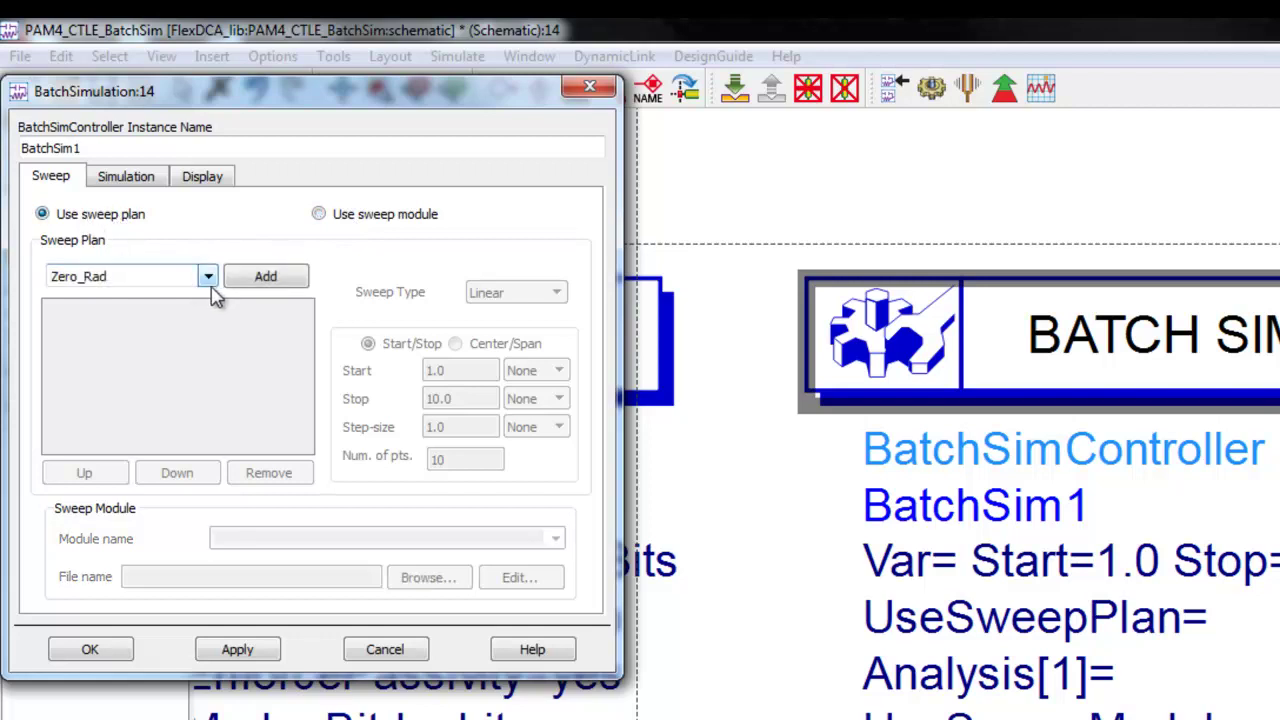
left_click(208, 277)
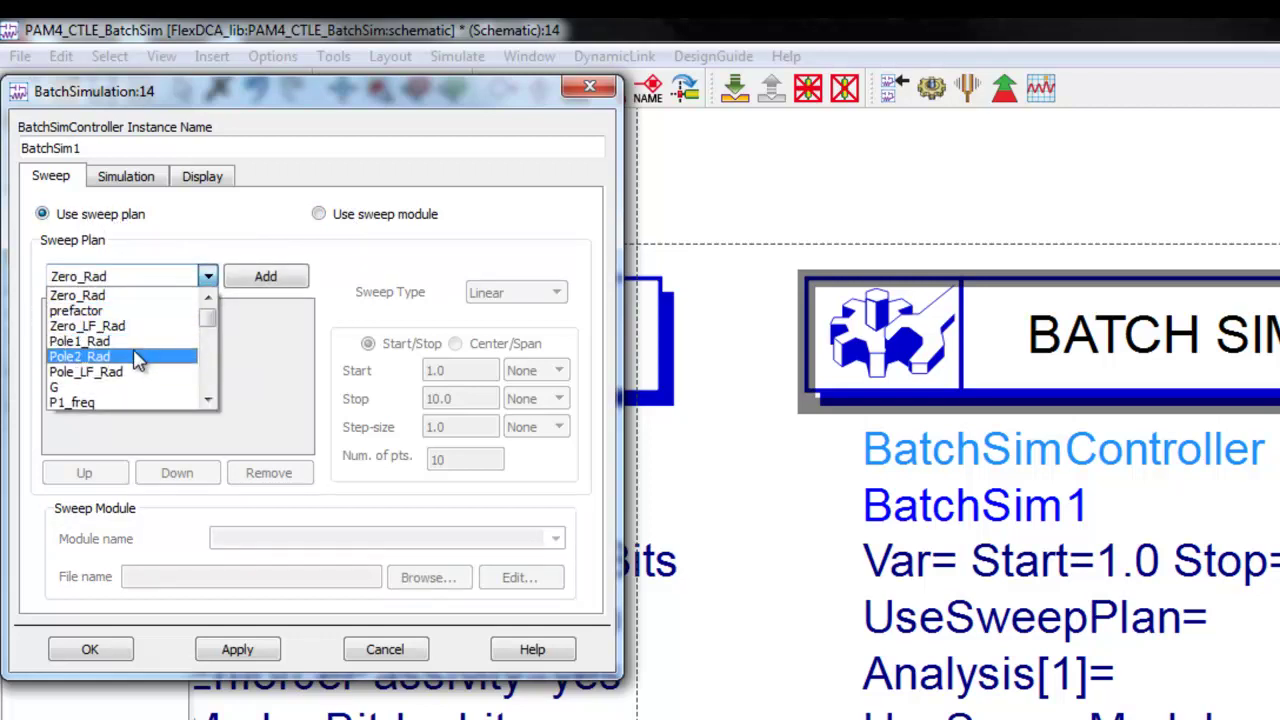
left_click(191, 220)
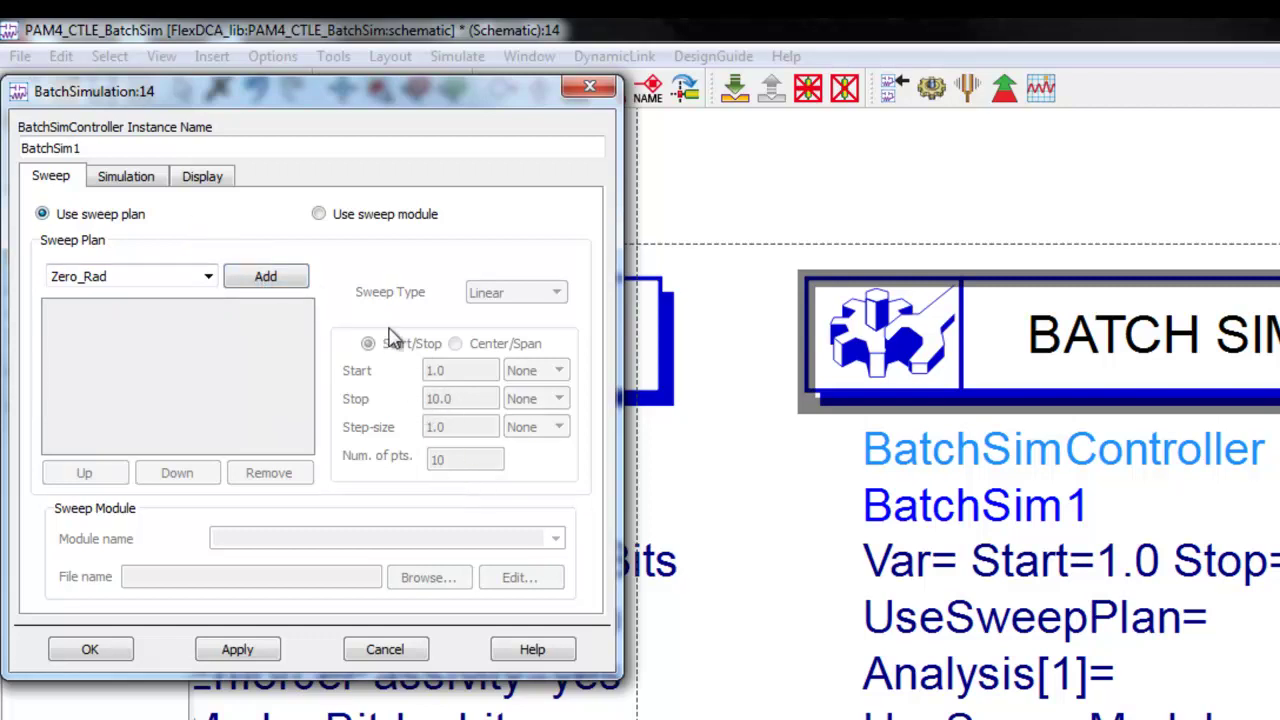
left_click(319, 215)
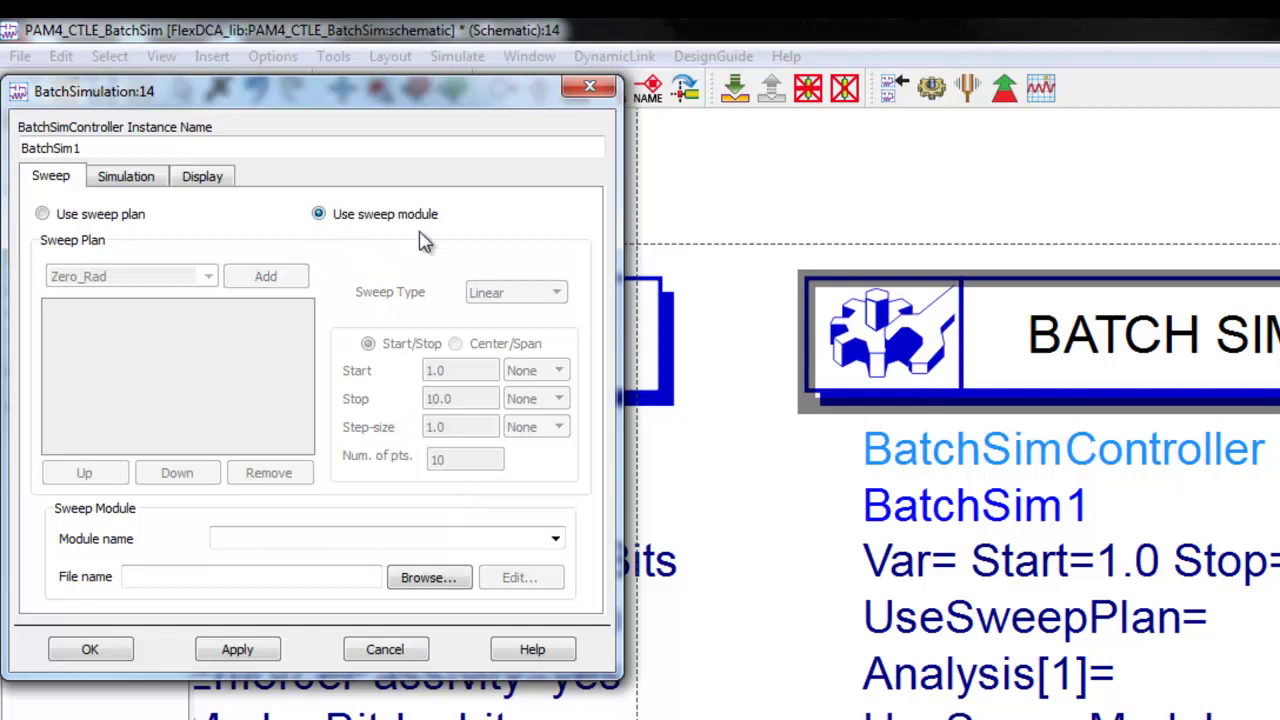
left_click(555, 540)
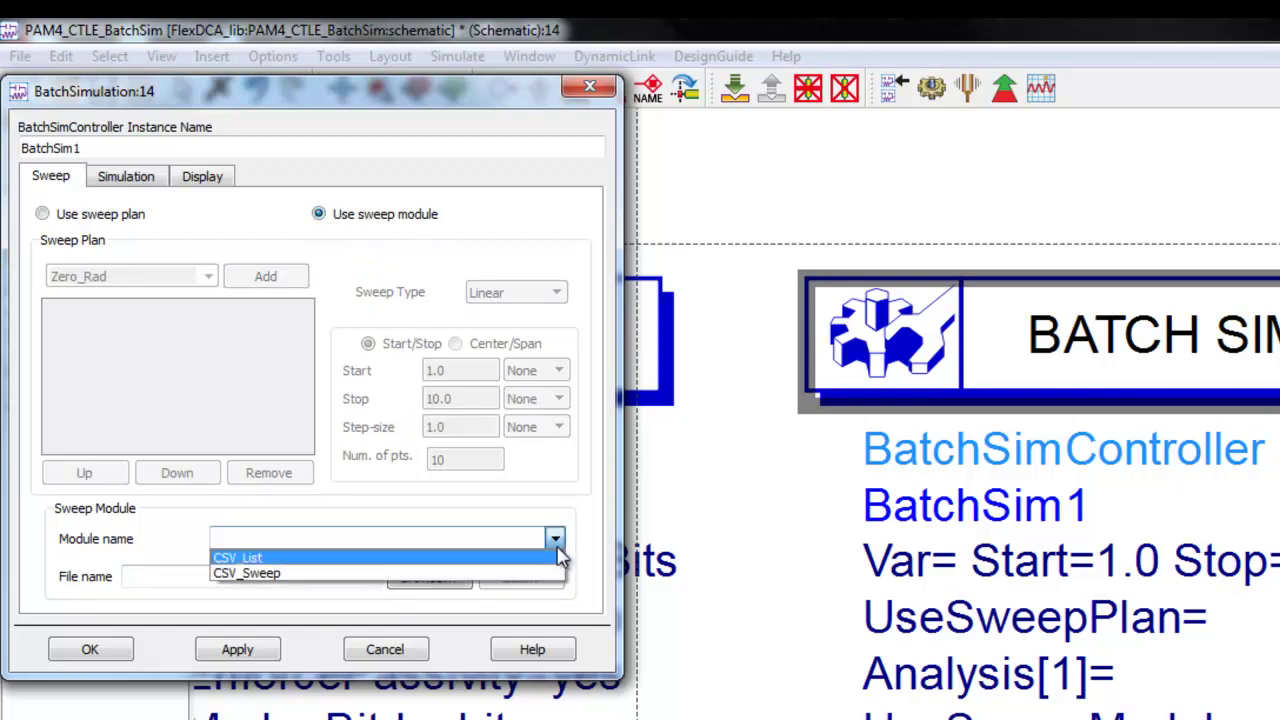
left_click(257, 560)
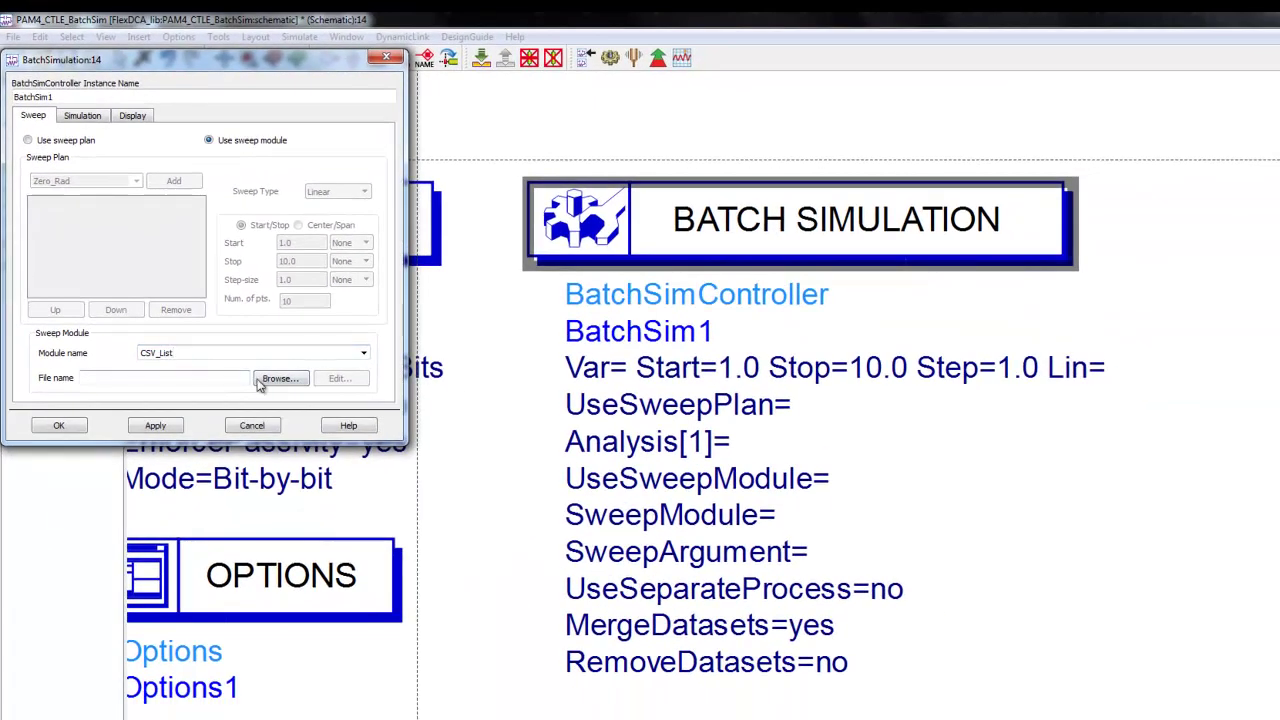
Choose CTLE_BatchSim.csv as the CSV file and open it in Notepad++.
left_click(270, 380)
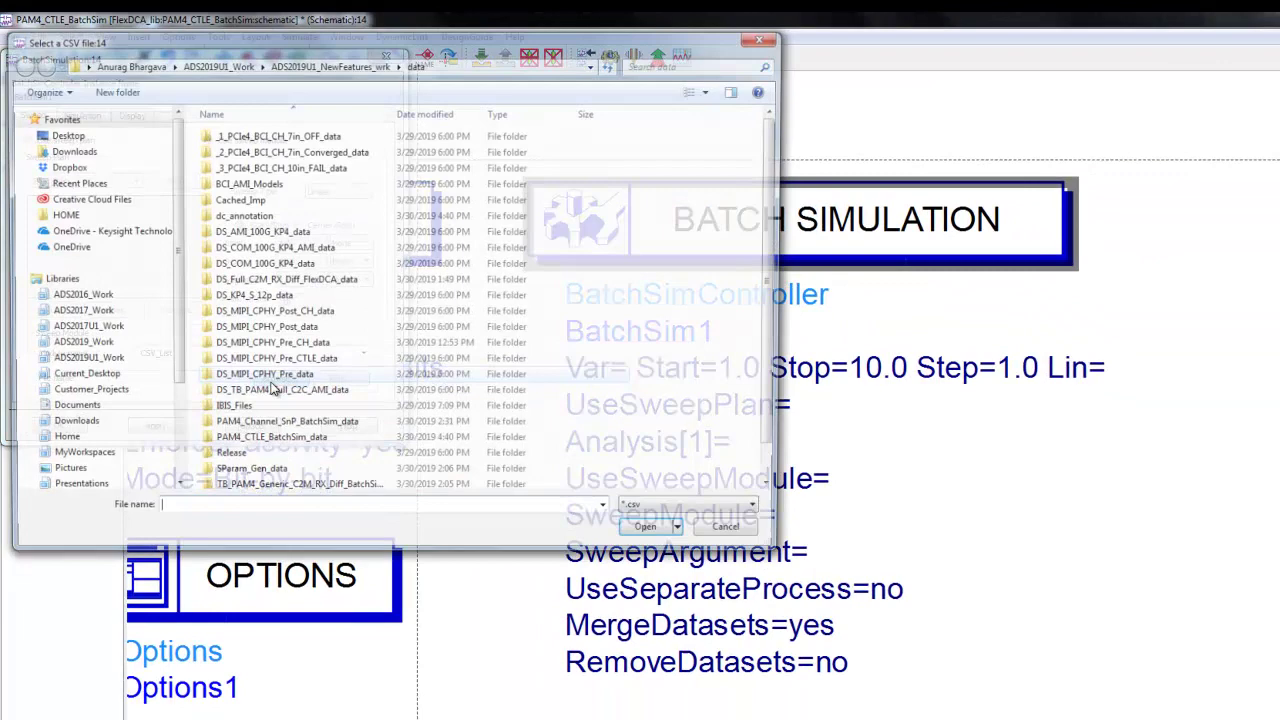
scroll(470, 390, "down", 1)
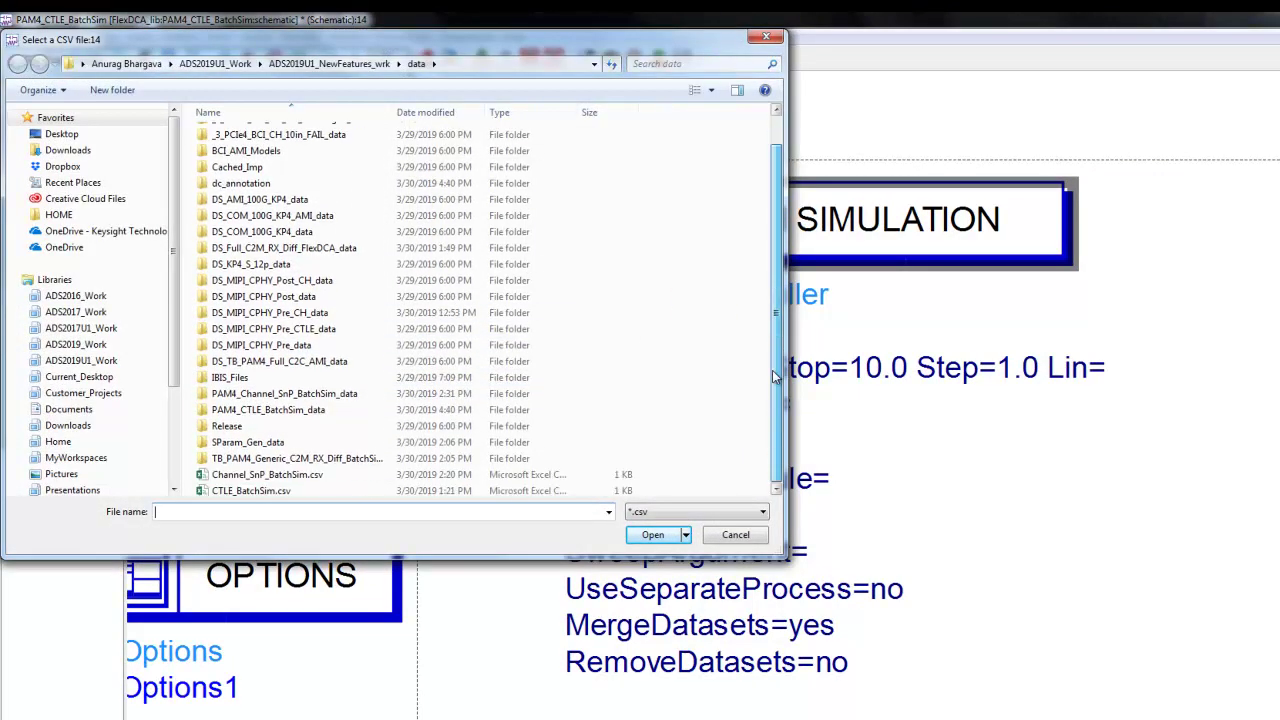
left_click(279, 488)
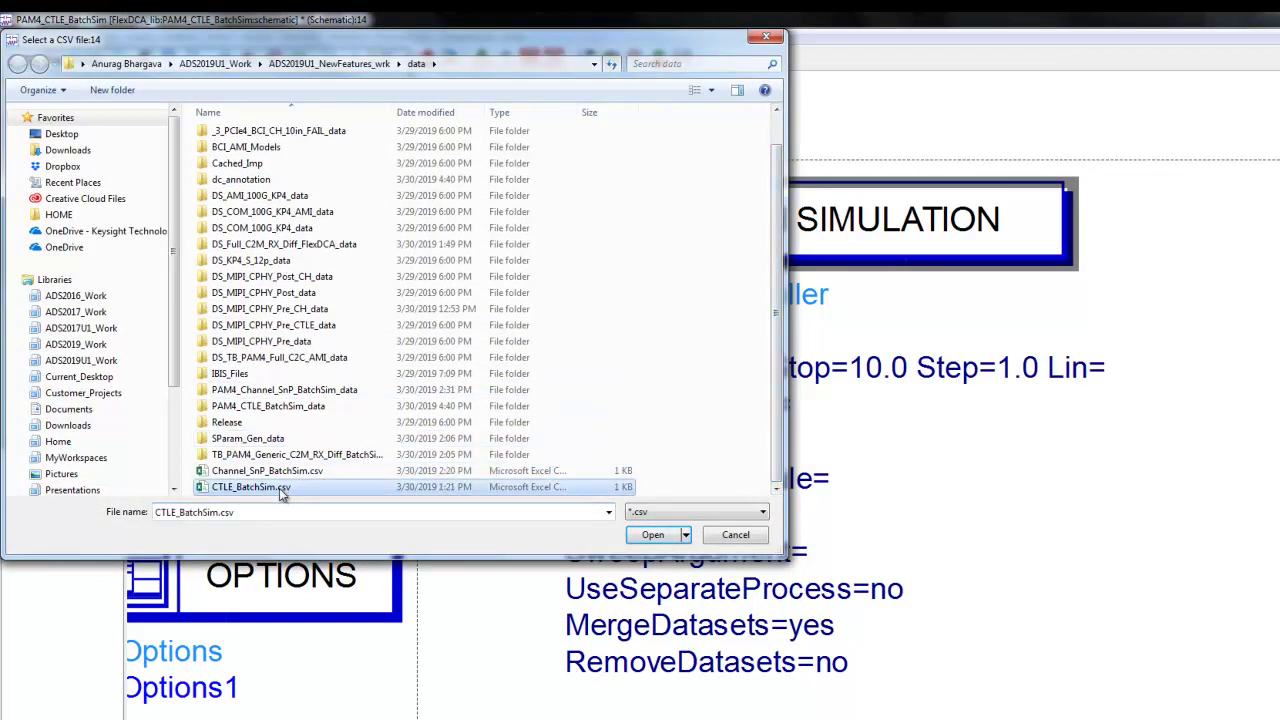
right_click(278, 490)
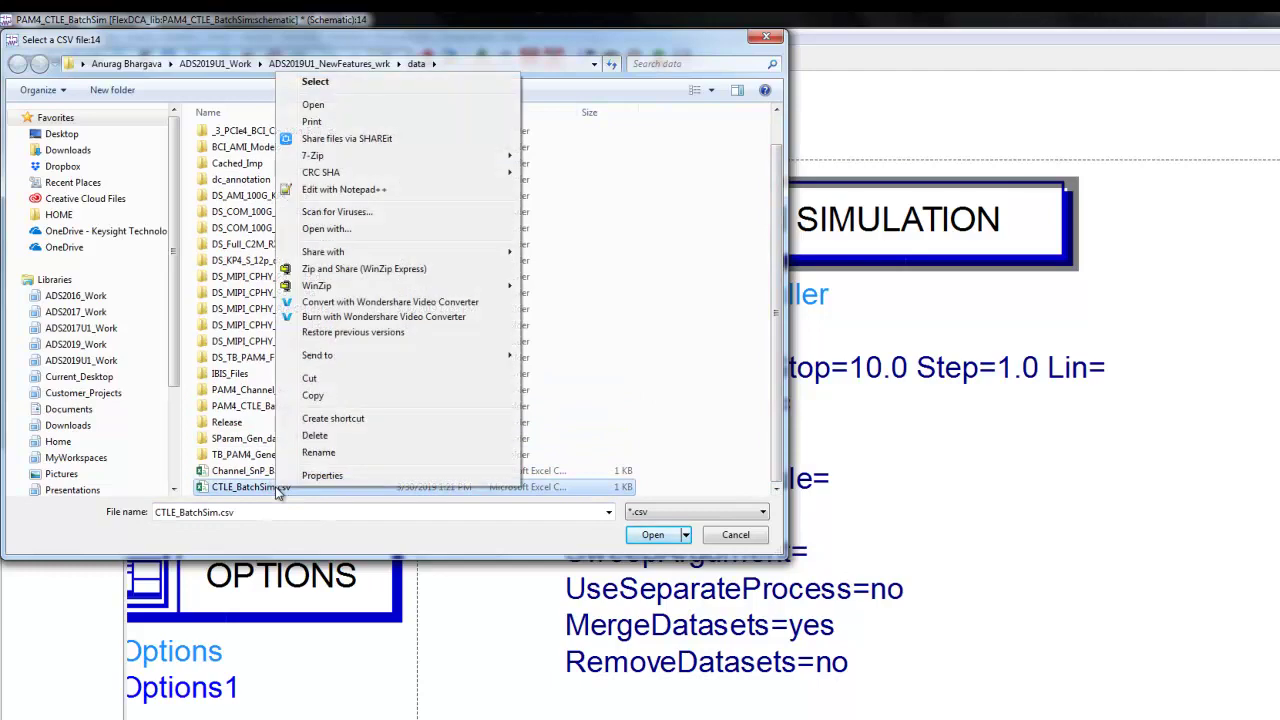
left_click(346, 192)
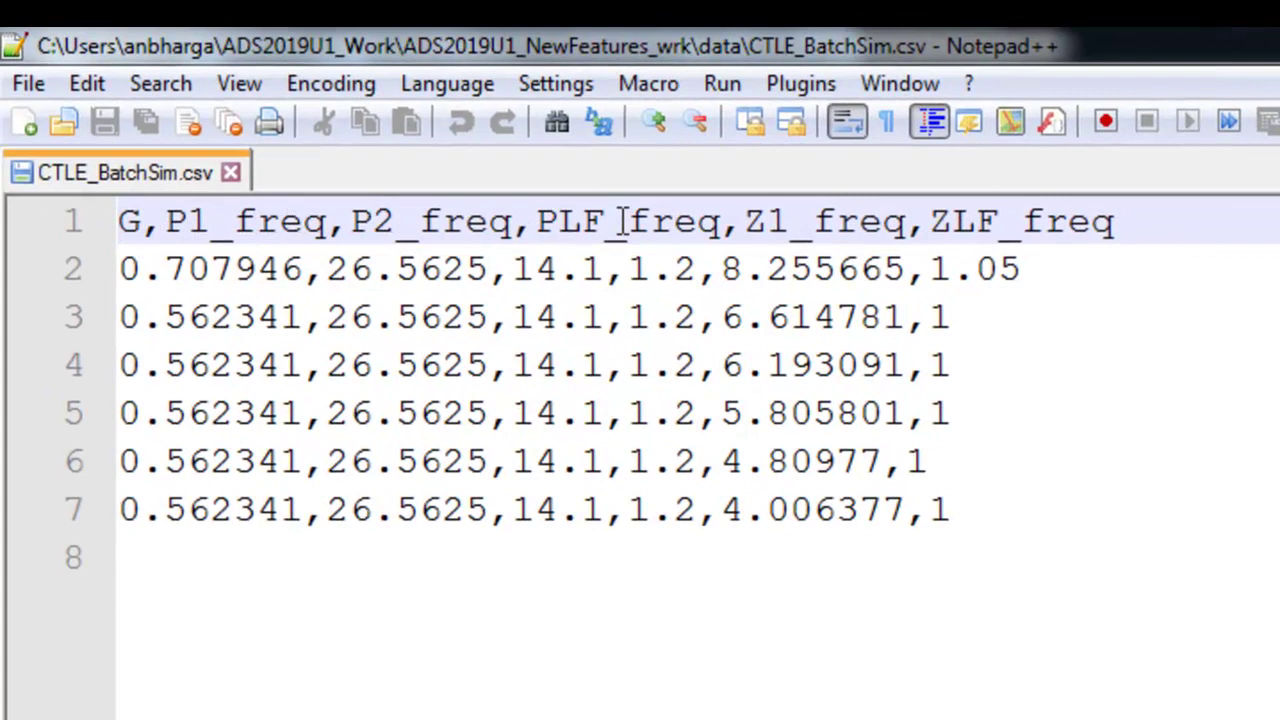
Highlight the CTLE_BatchSim.csv data rows to review the CTLE gain and pole/zero values.
left_click(232, 276)
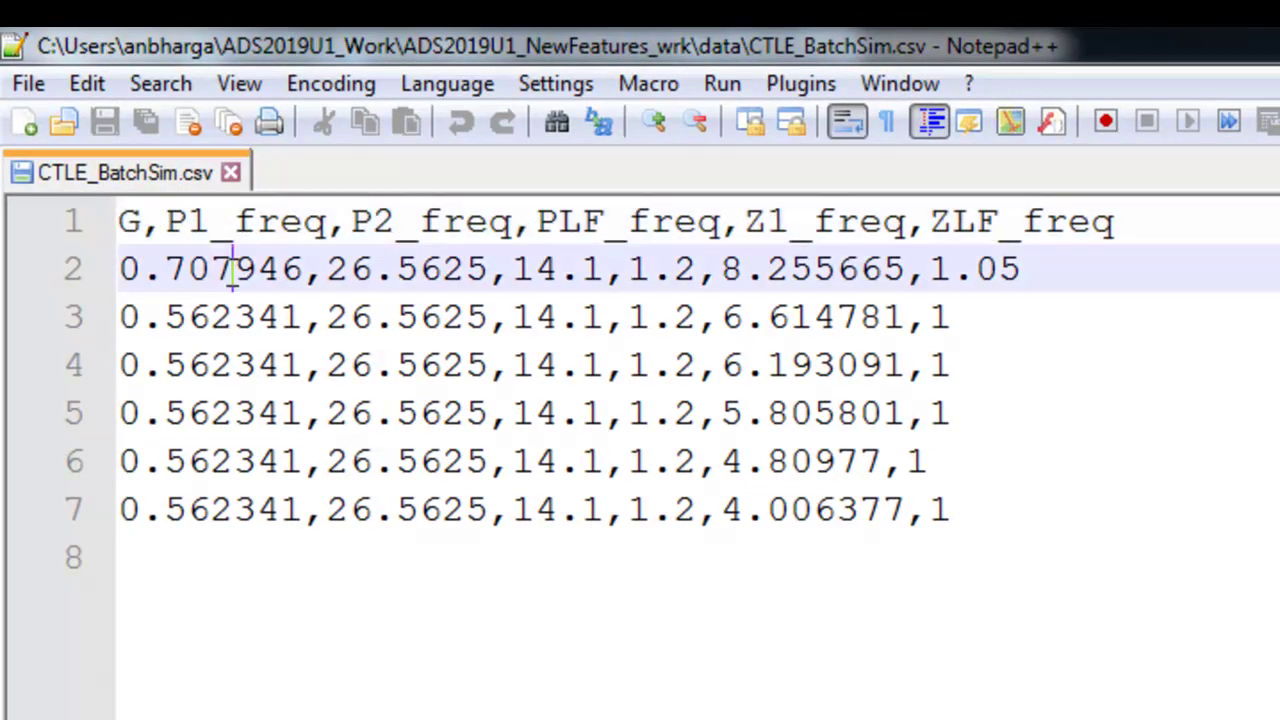
left_click_drag(118, 266, 1018, 280)
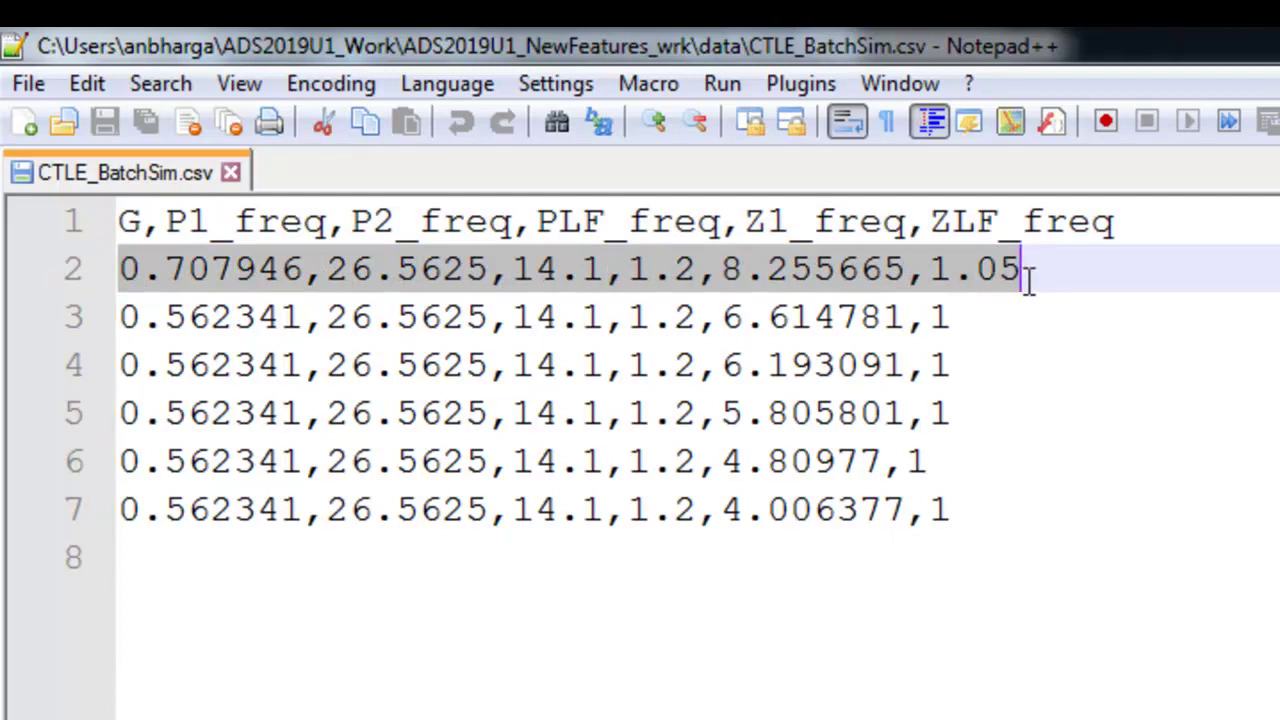
left_click_drag(955, 316, 120, 318)
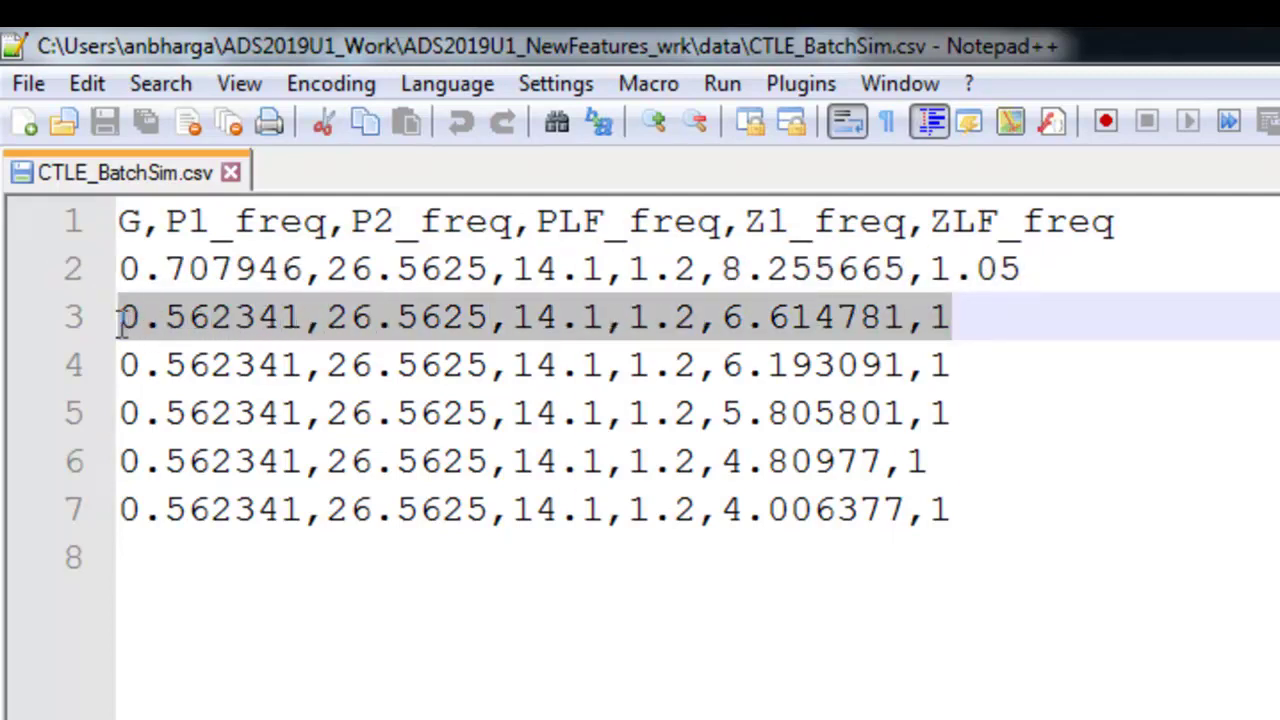
left_click(160, 366)
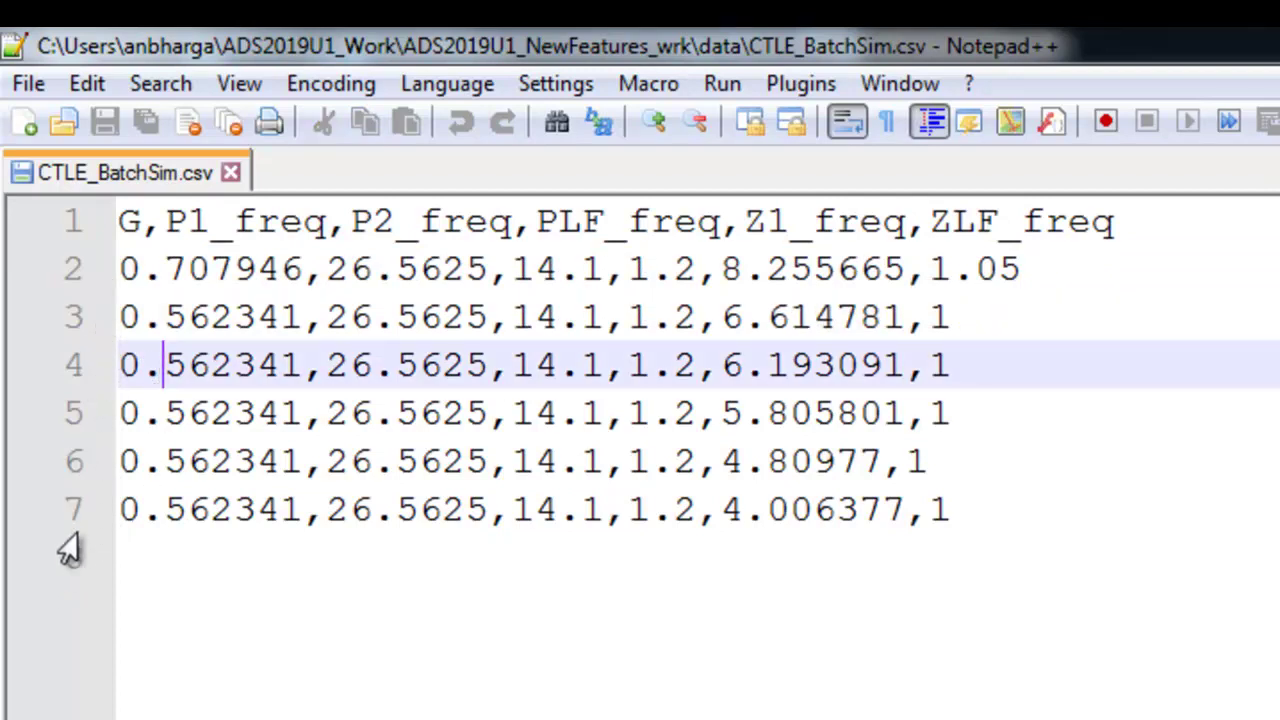
left_click(783, 586)
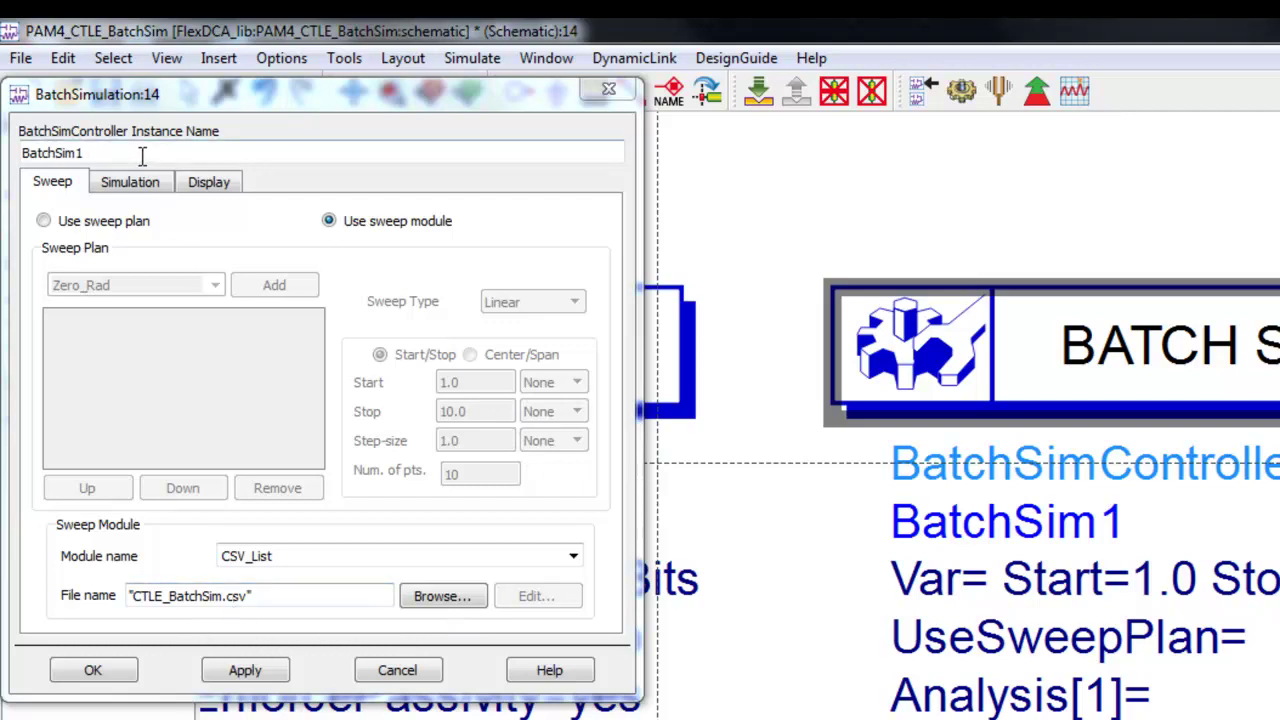
Add ChannelSim1 as BatchSim1's analysis, close the dialog, and view the full schematic.
left_click(140, 188)
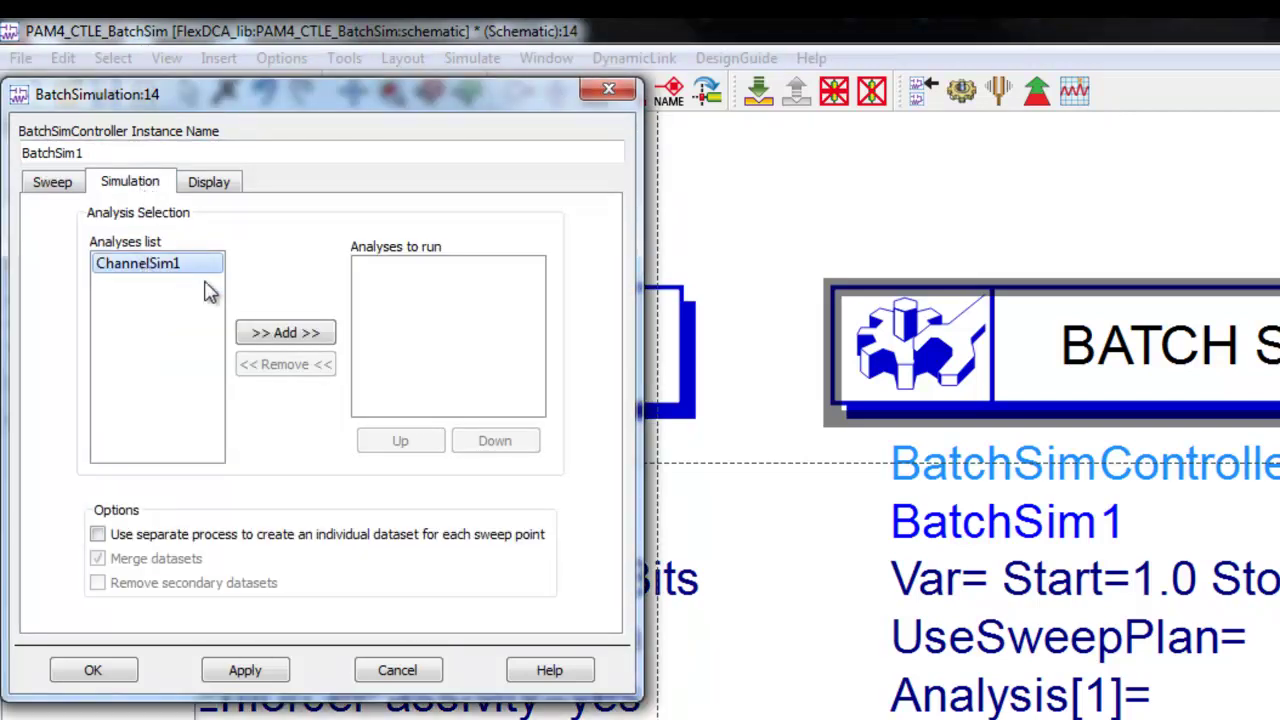
left_click(299, 335)
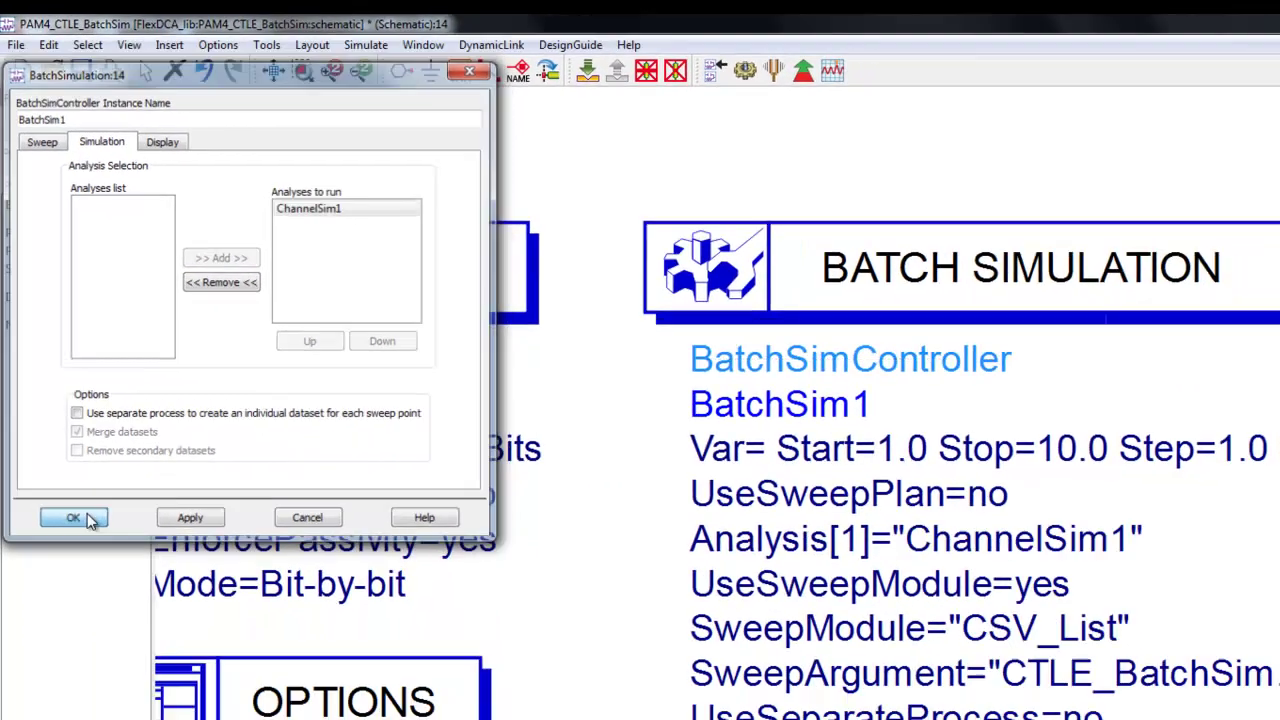
left_click(93, 670)
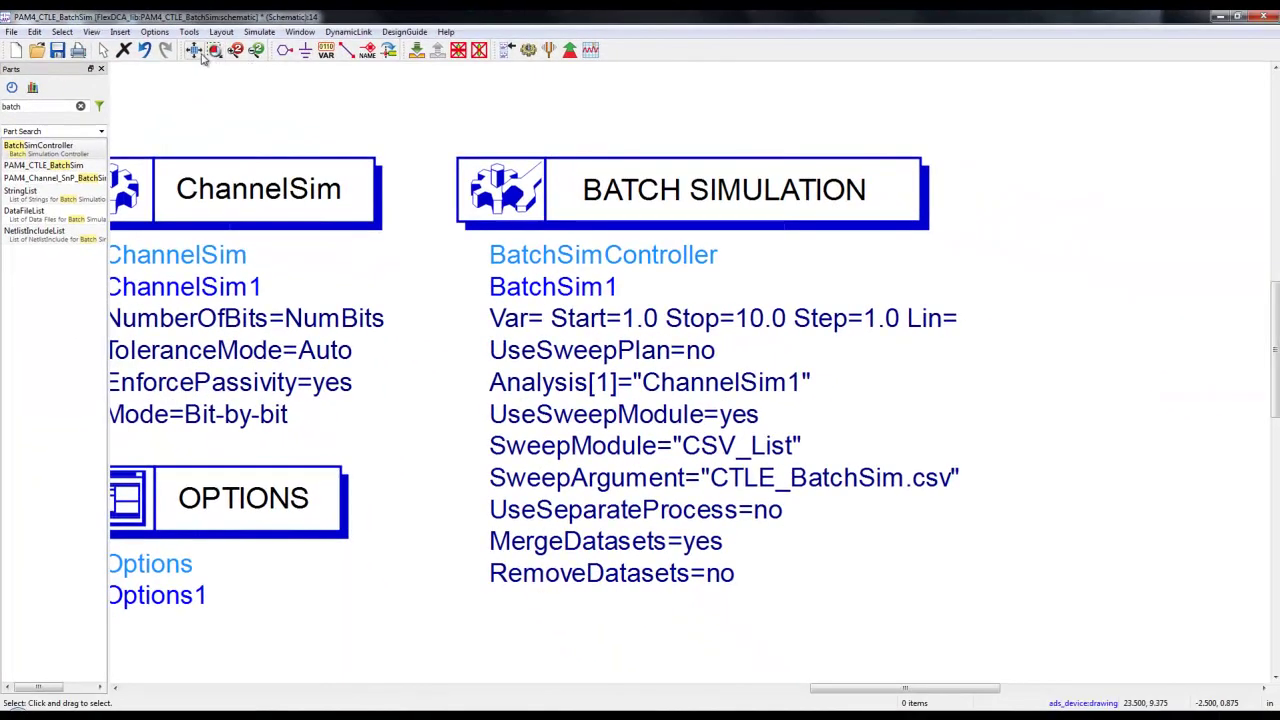
left_click(215, 52)
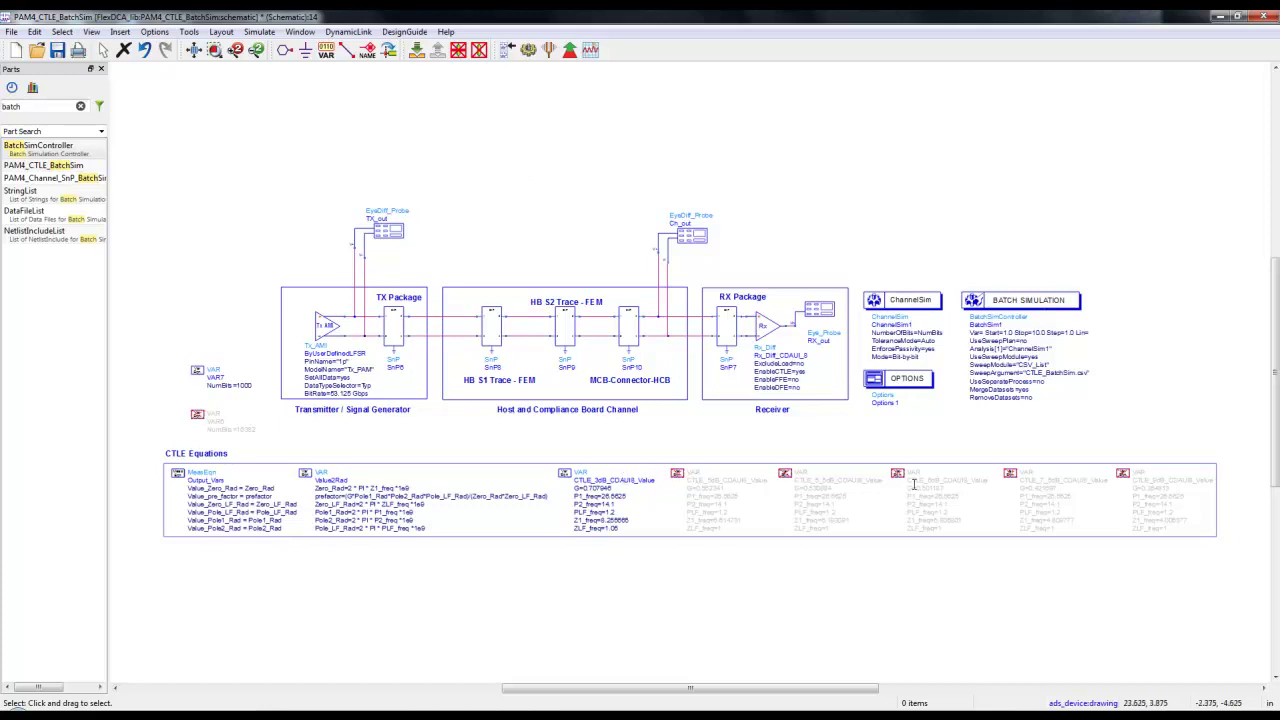
Place an Eye Probe Report from the Simulation-ChannelSim palette above the ChannelSim controller.
double_click(30, 106)
key("BackSpace")
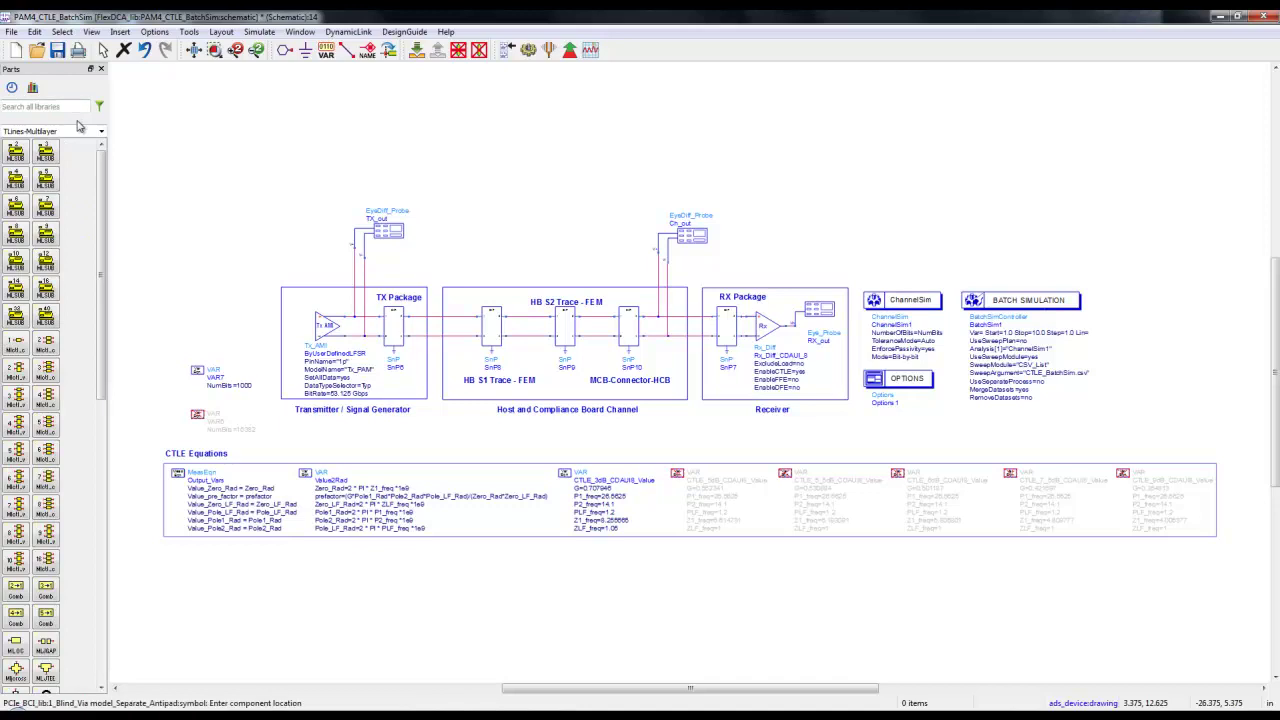
left_click(102, 131)
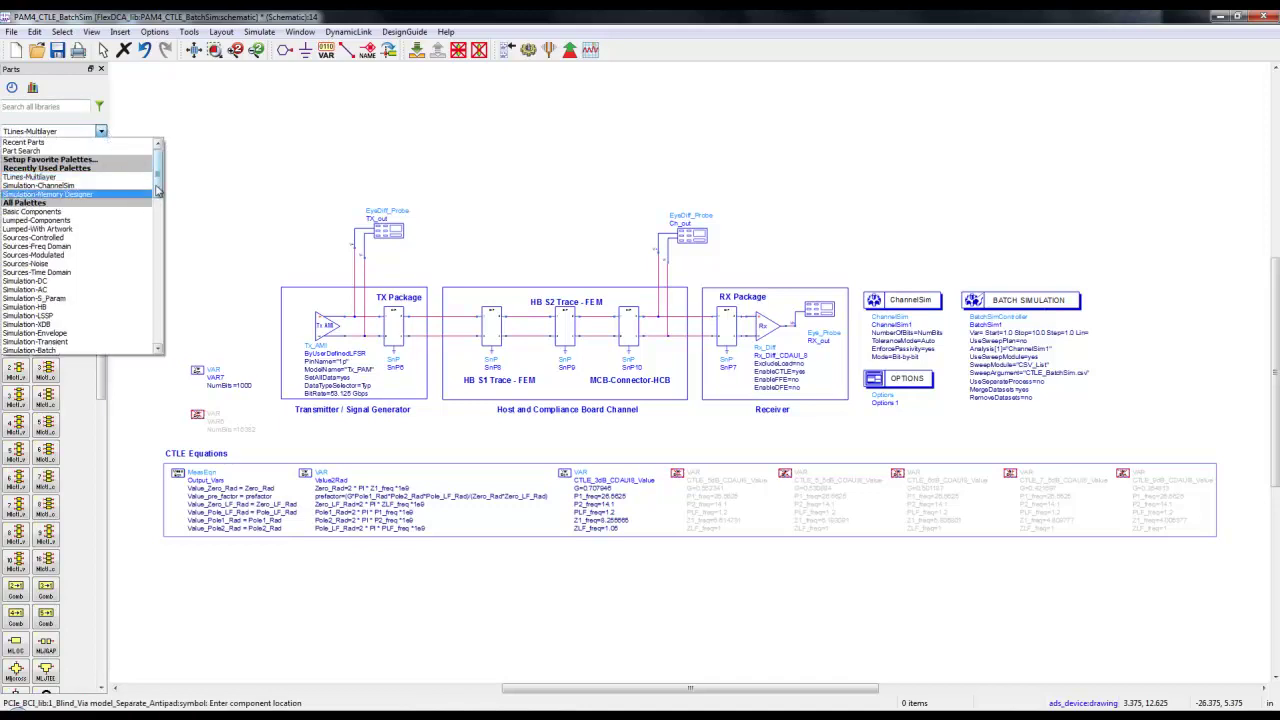
left_click_drag(160, 190, 160, 215)
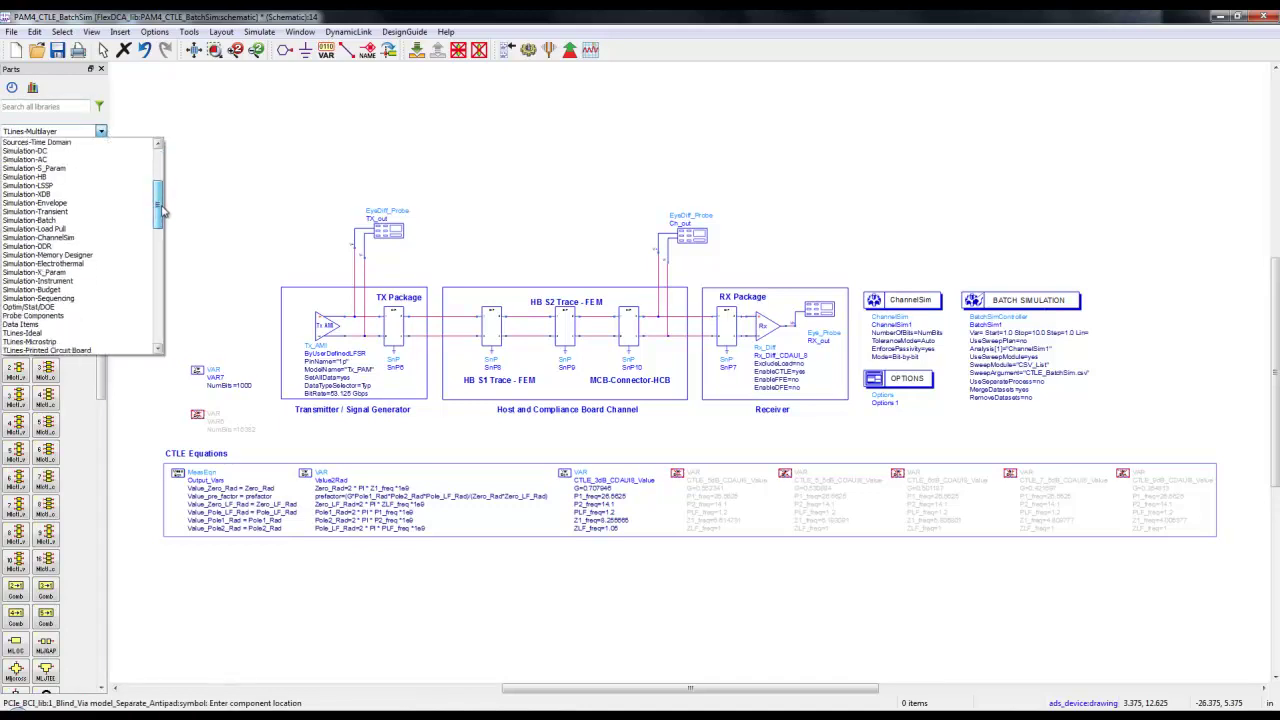
left_click(79, 239)
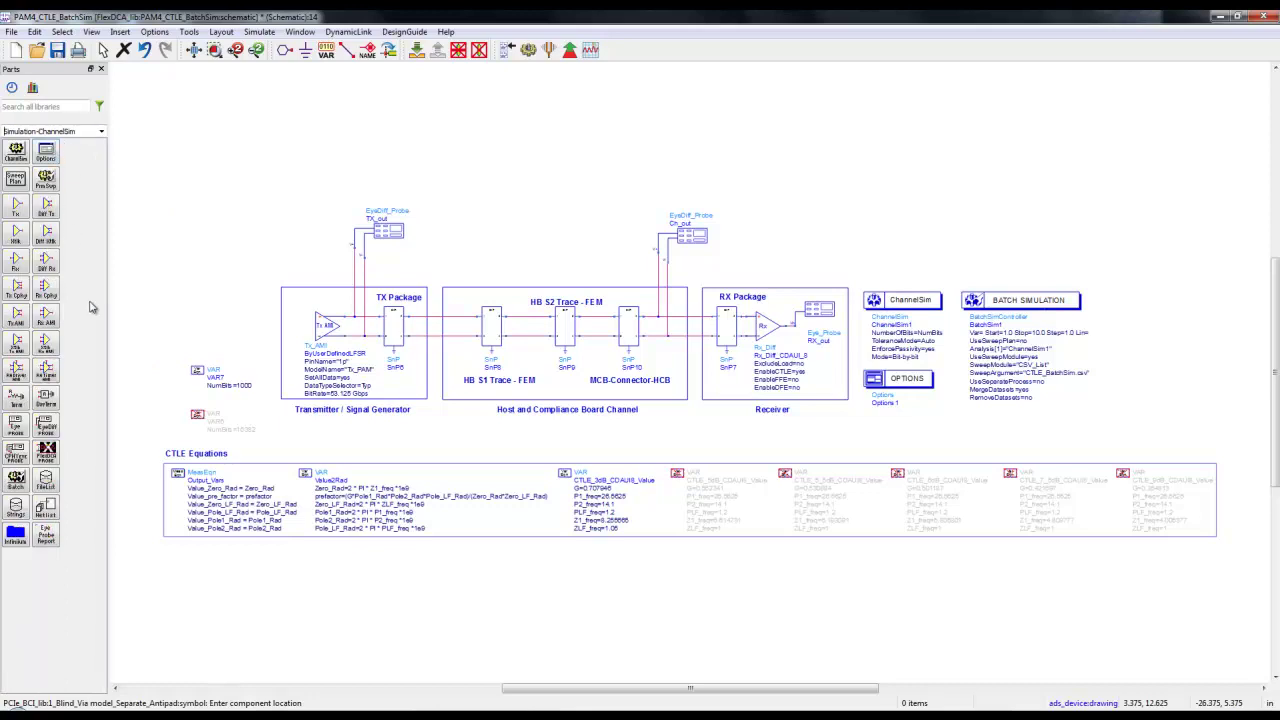
left_click(46, 537)
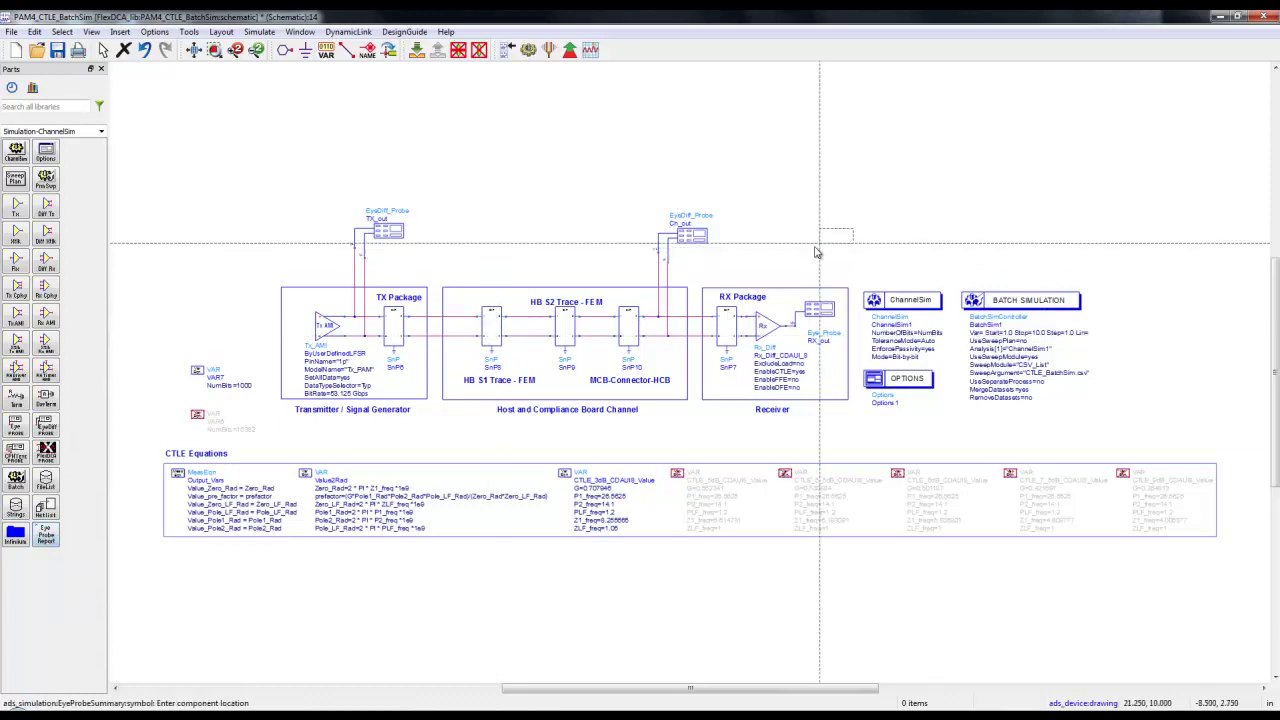
left_click(868, 250)
key("Escape")
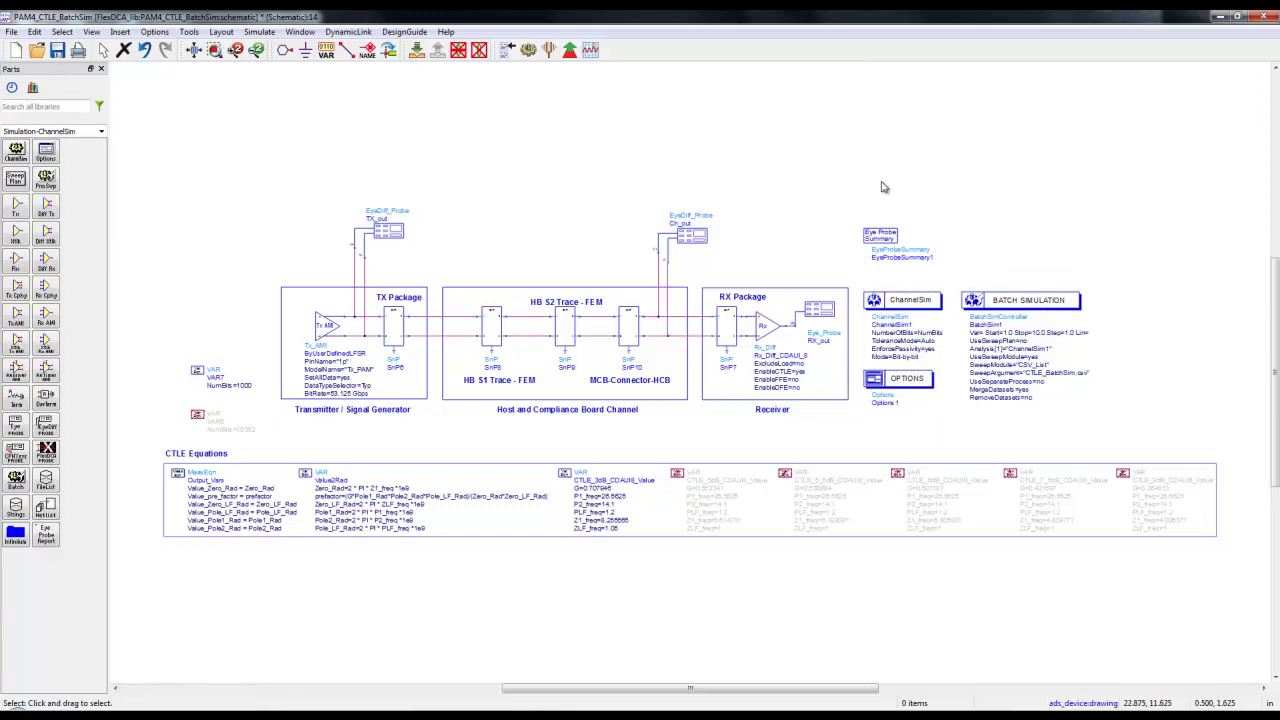
left_click(214, 50)
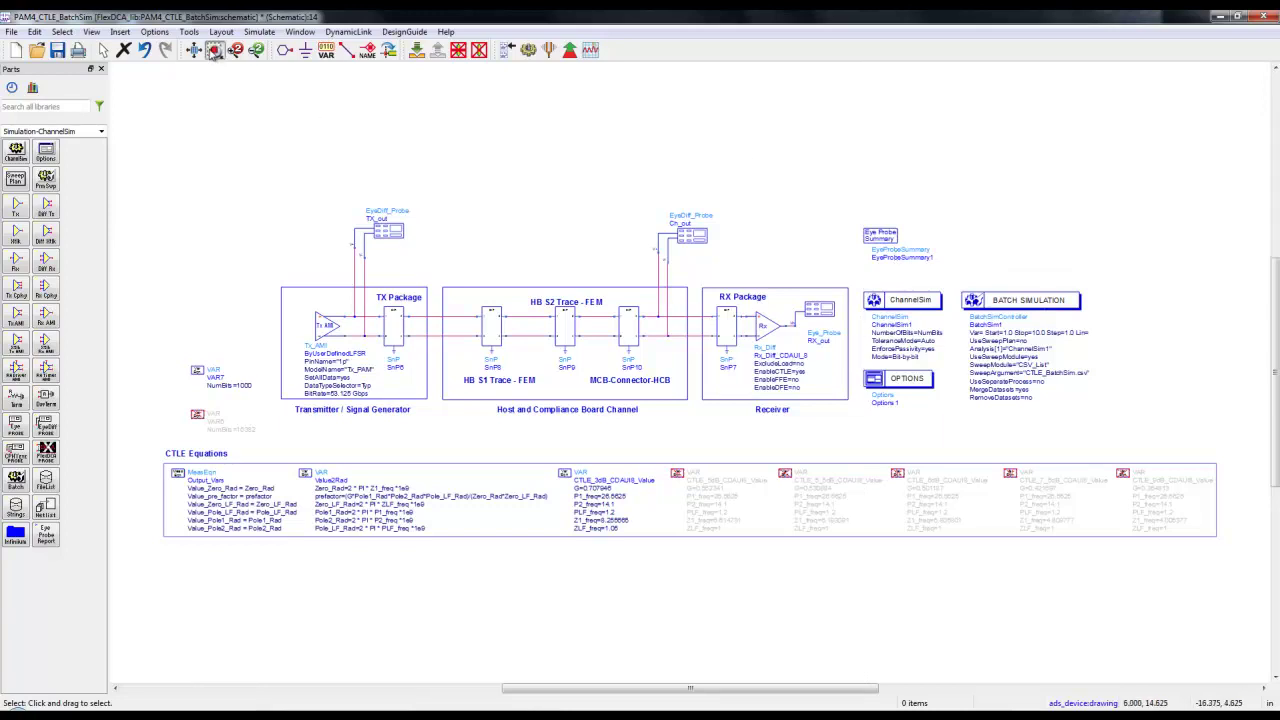
Set EyeProbeSummary1's report file name to MyMeasurements.xls.
left_click(840, 213)
left_click(1058, 403)
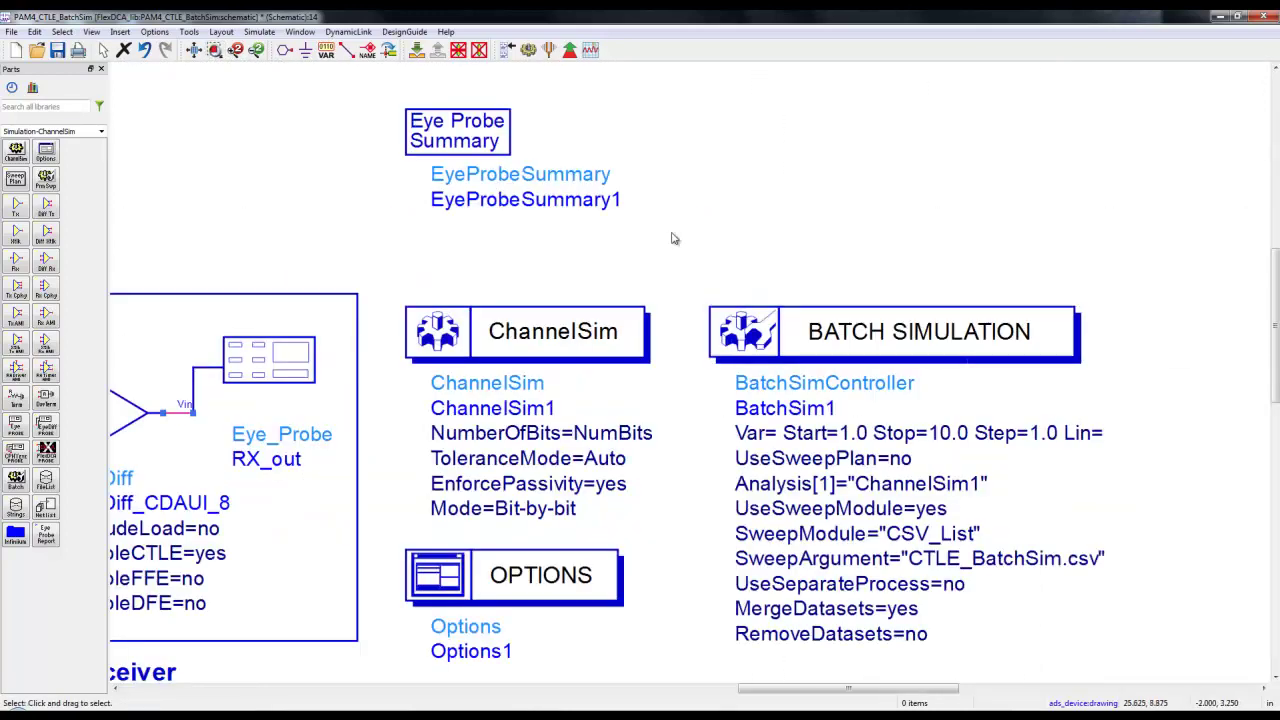
double_click(477, 145)
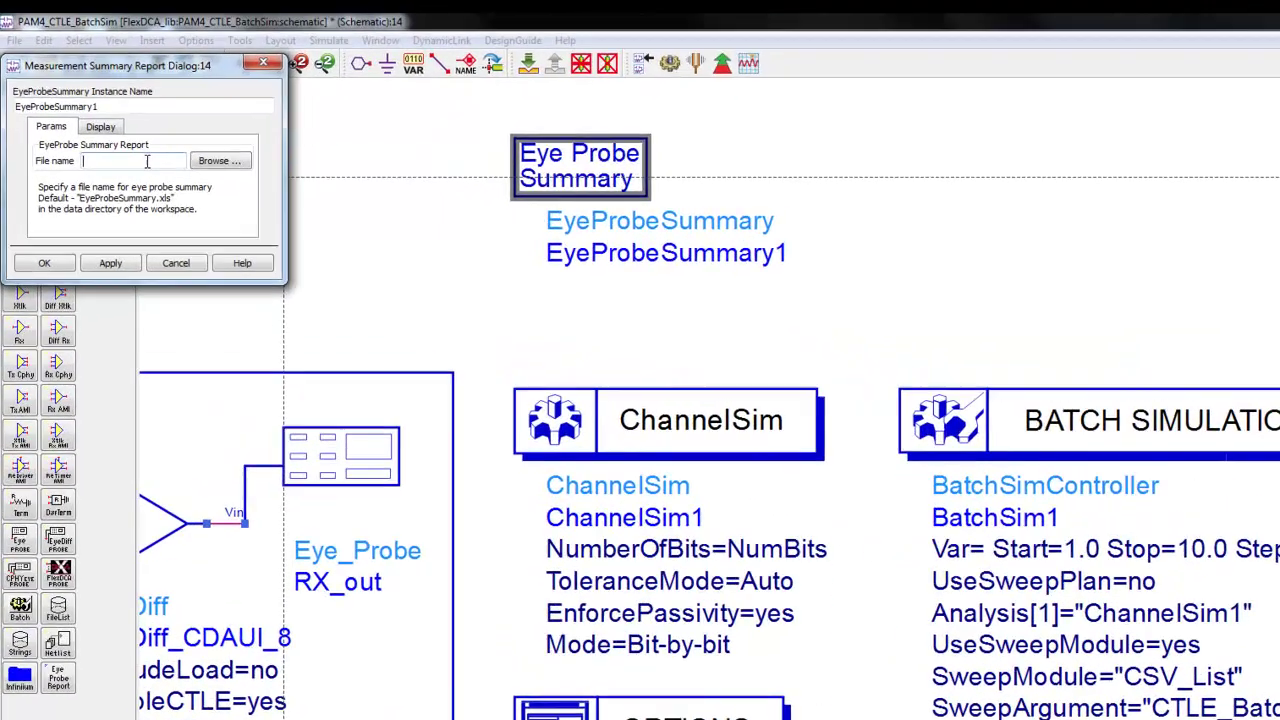
left_click(115, 128)
type("My")
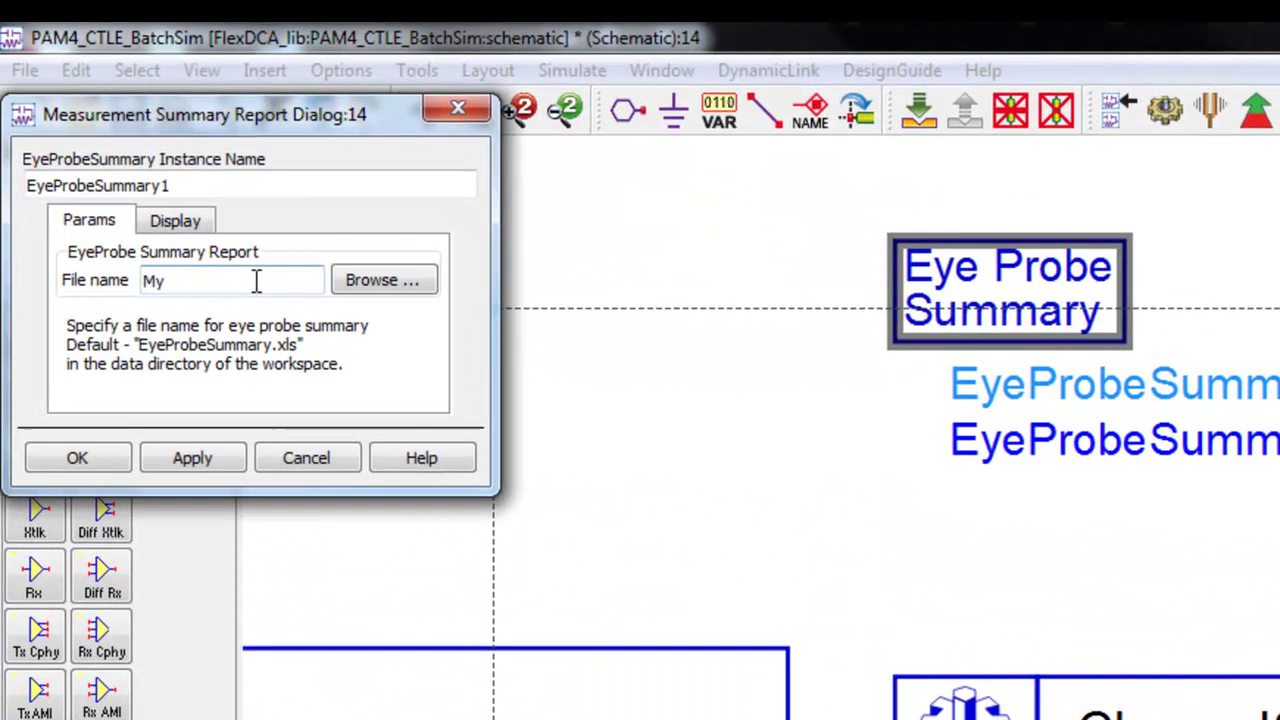
type("Measurement")
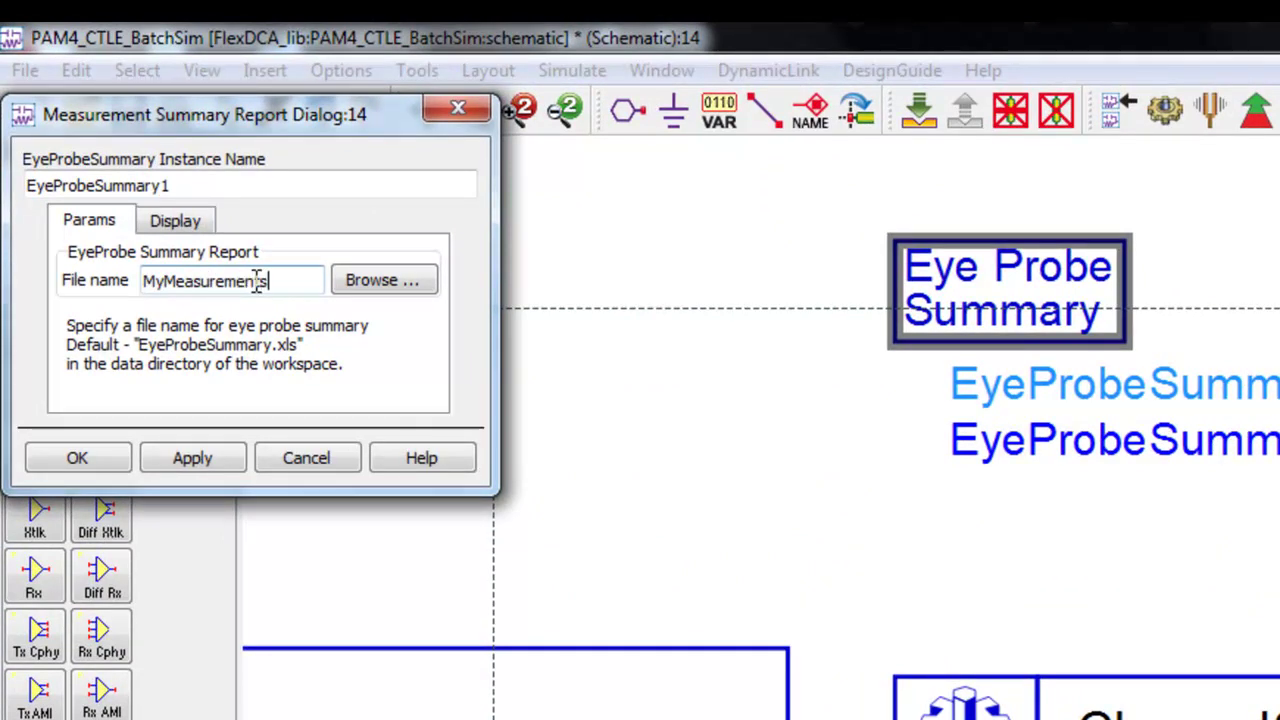
type("s")
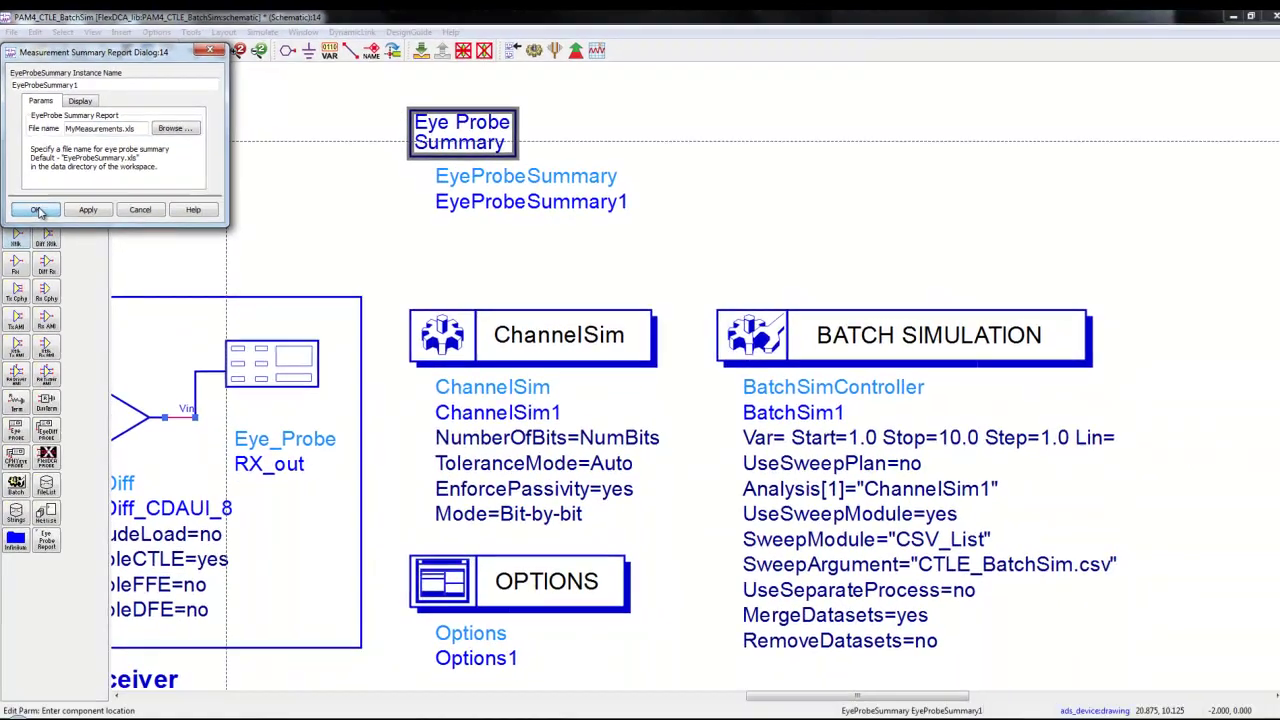
left_click(38, 211)
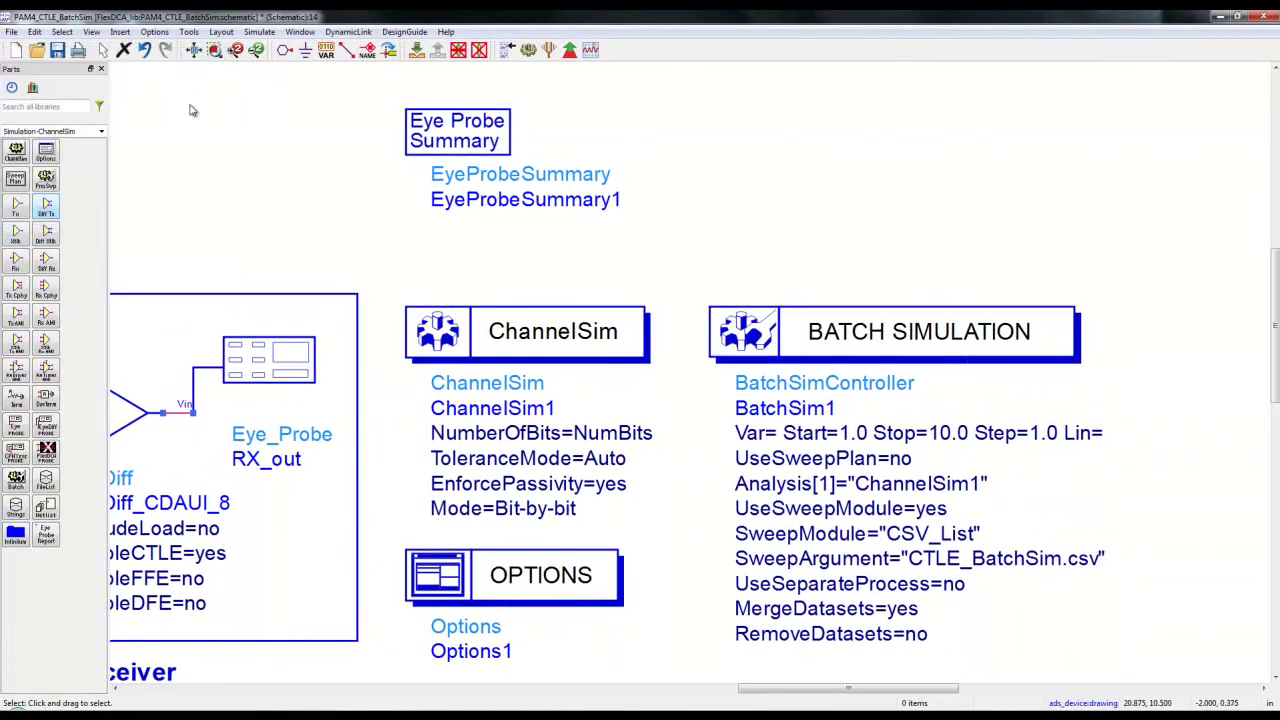
Run the batch channel simulation to produce the RX_out.Density and Ch_out.Density eye plots.
left_click(530, 52)
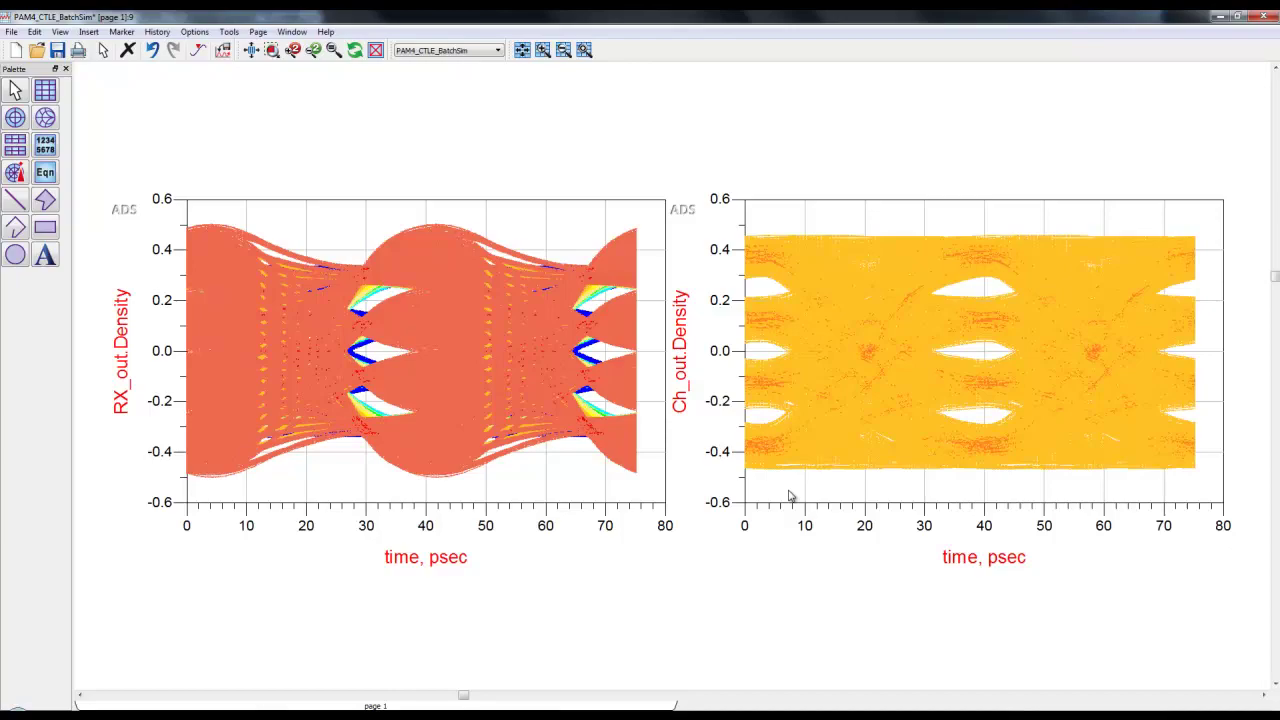
Inspect RX_out.Density's dimensions and sweep points from the eye plot's trace settings, without changes.
double_click(557, 487)
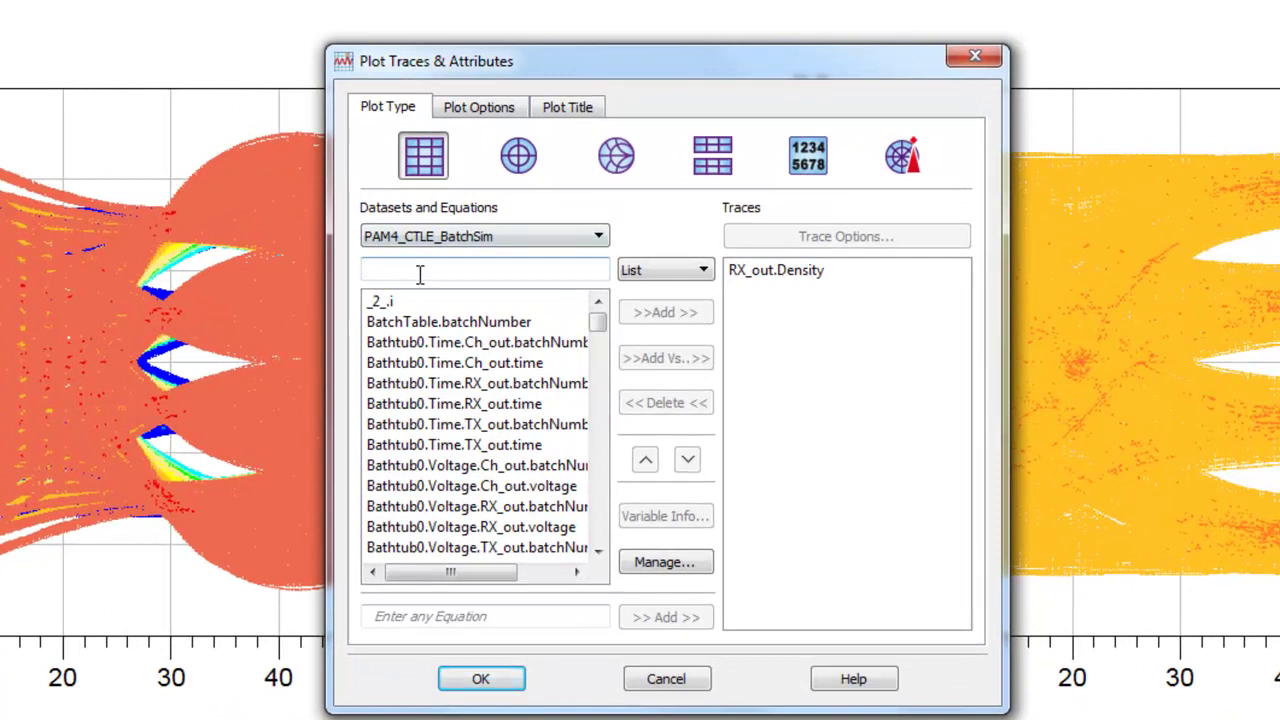
type("den")
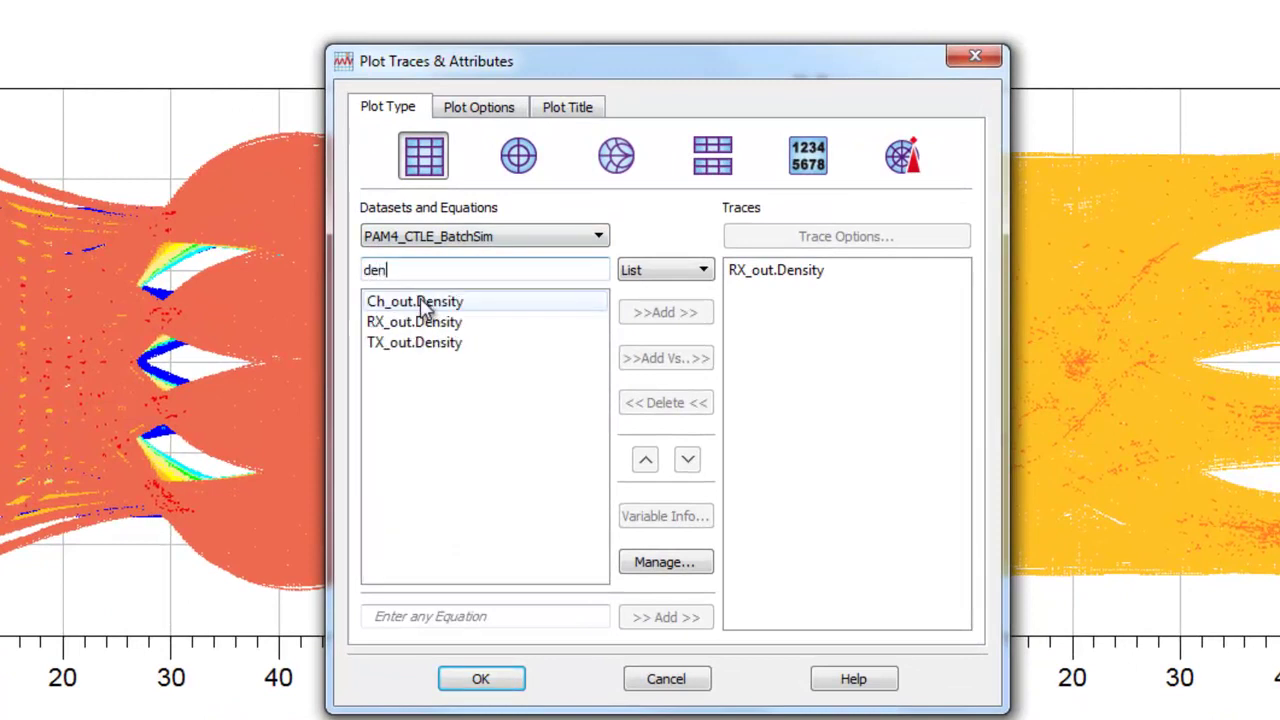
left_click(425, 322)
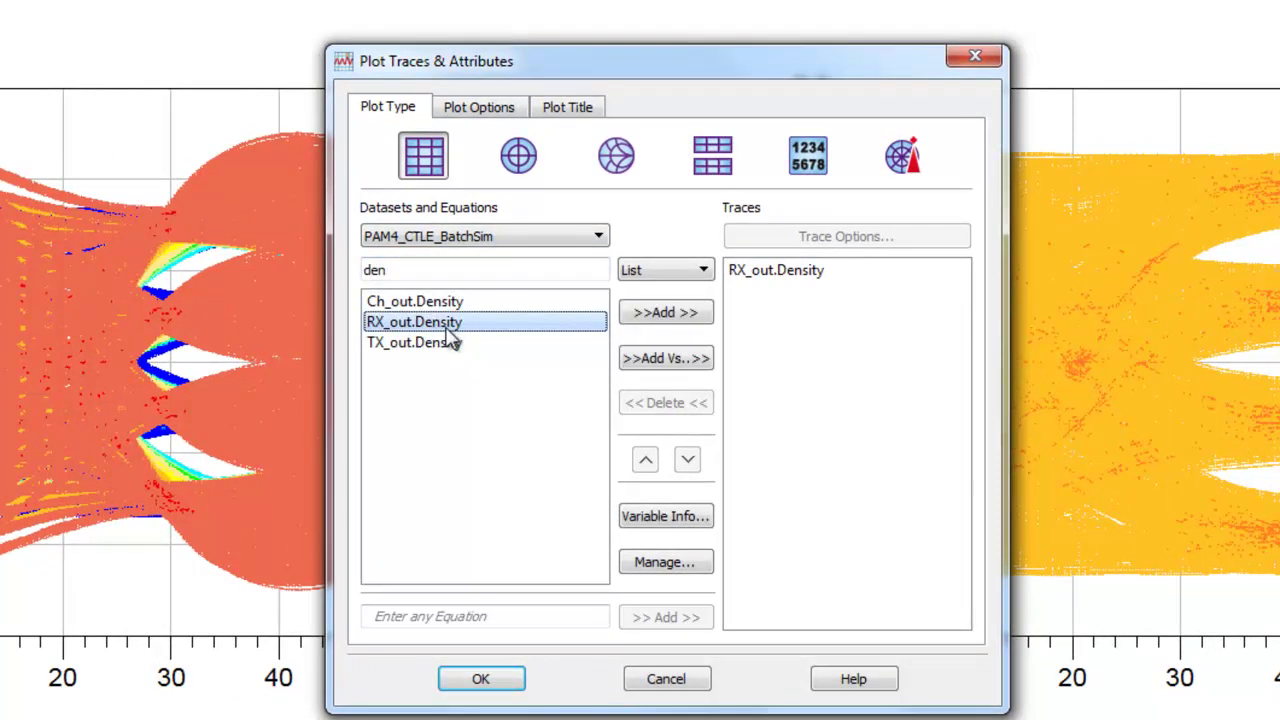
left_click(668, 522)
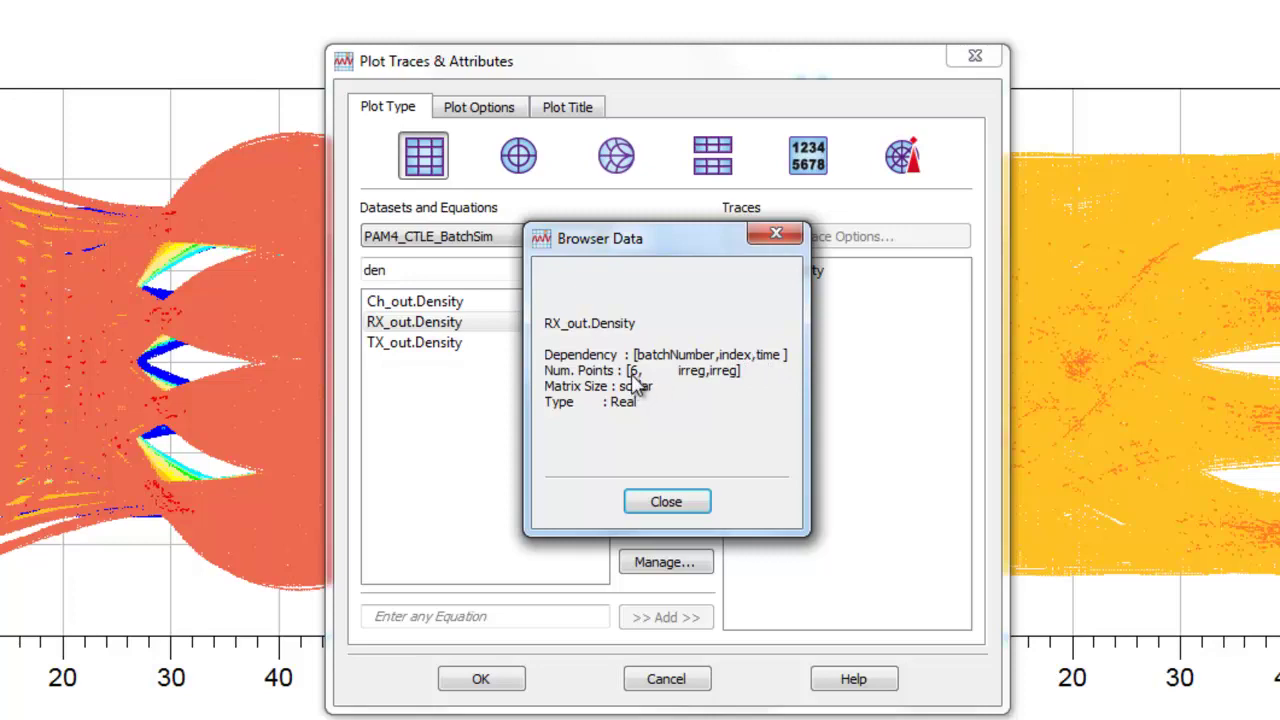
left_click(662, 502)
left_click(478, 678)
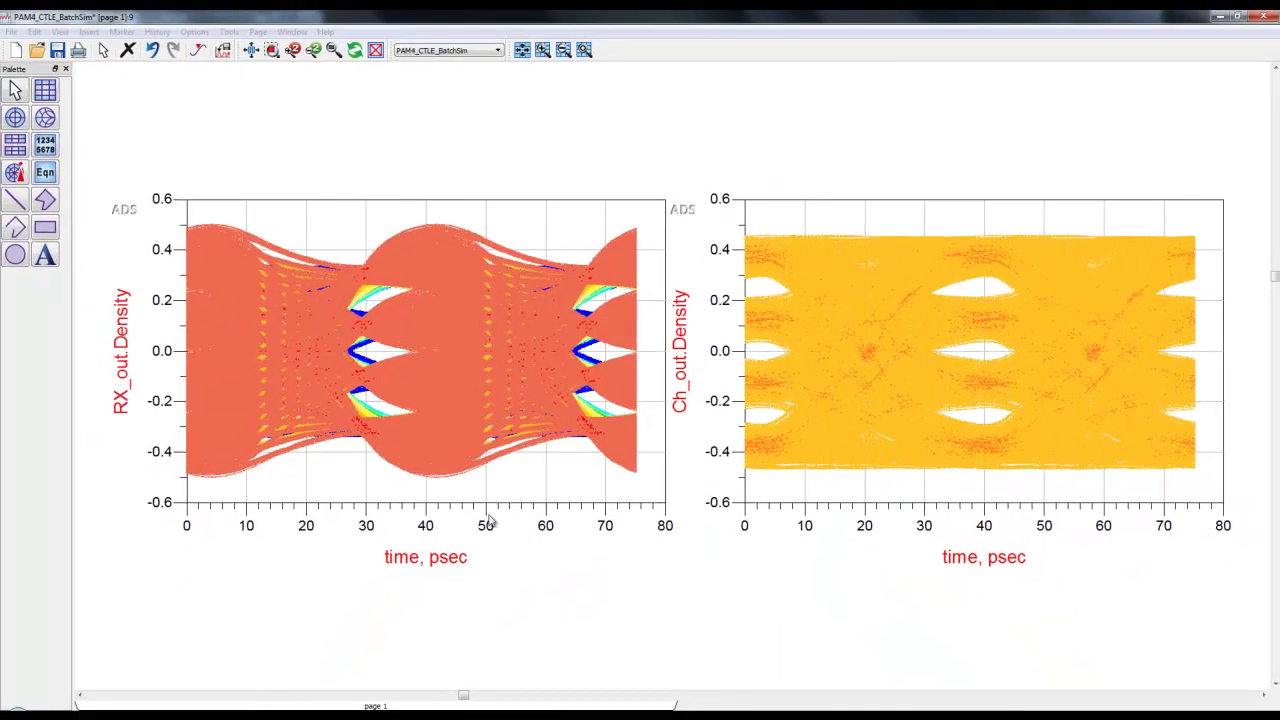
Insert a slider below the eye plots driven by BatchTable.batchNumber.
left_click(88, 31)
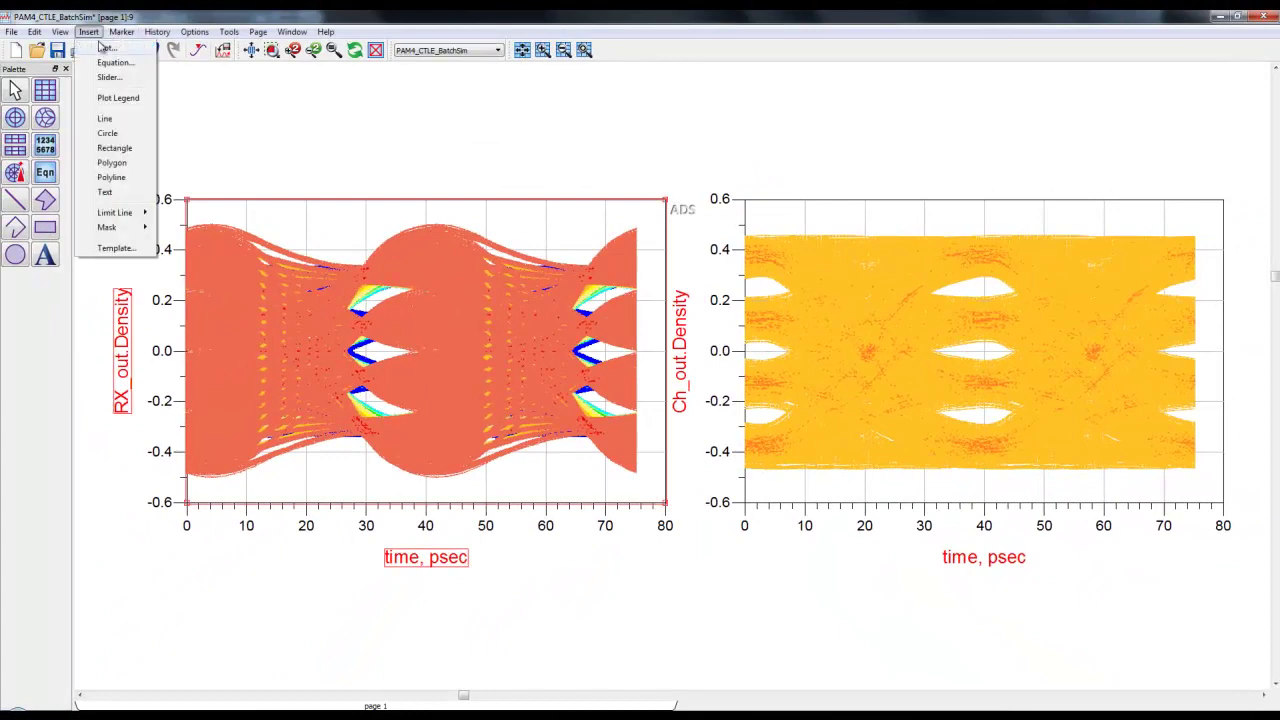
left_click(117, 79)
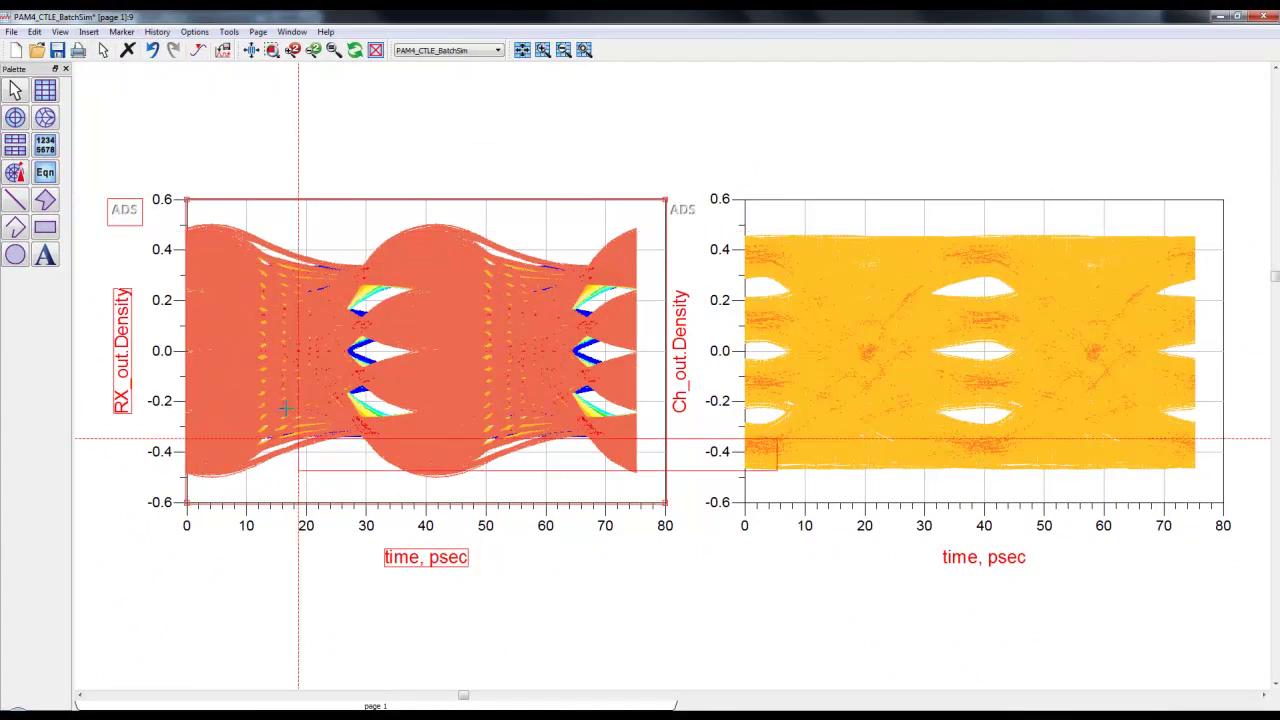
left_click(417, 606)
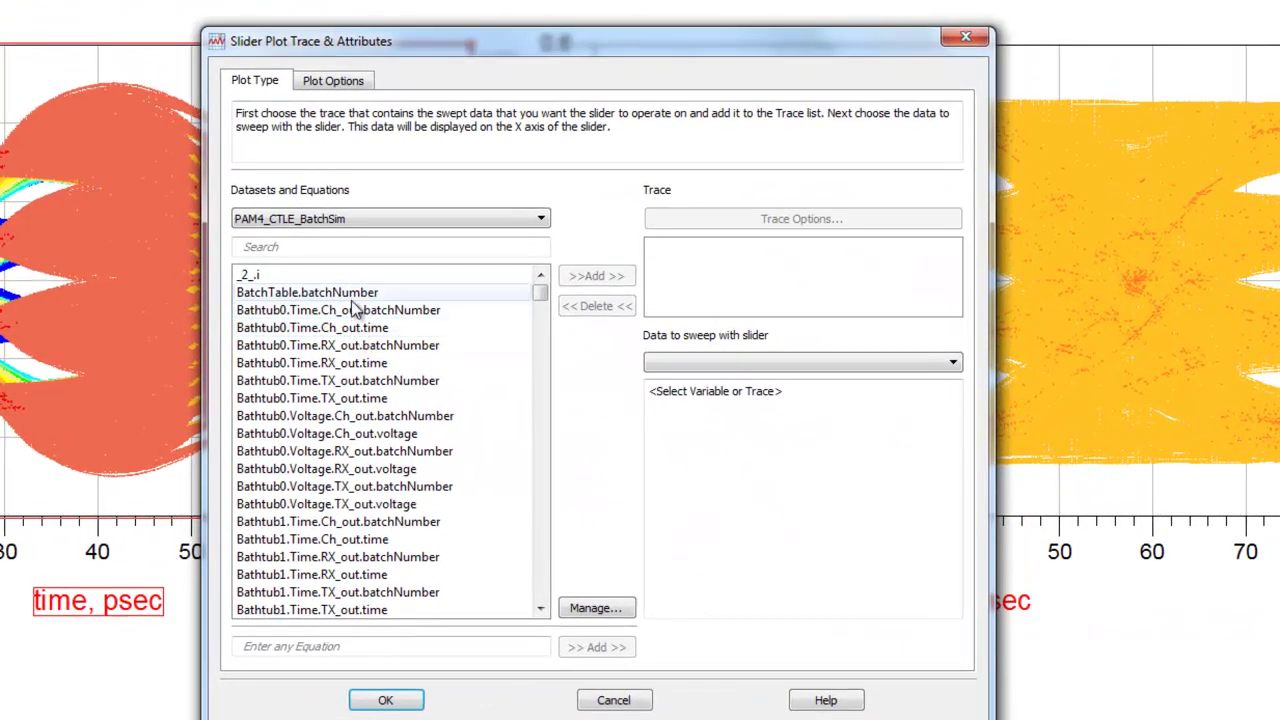
left_click(591, 359)
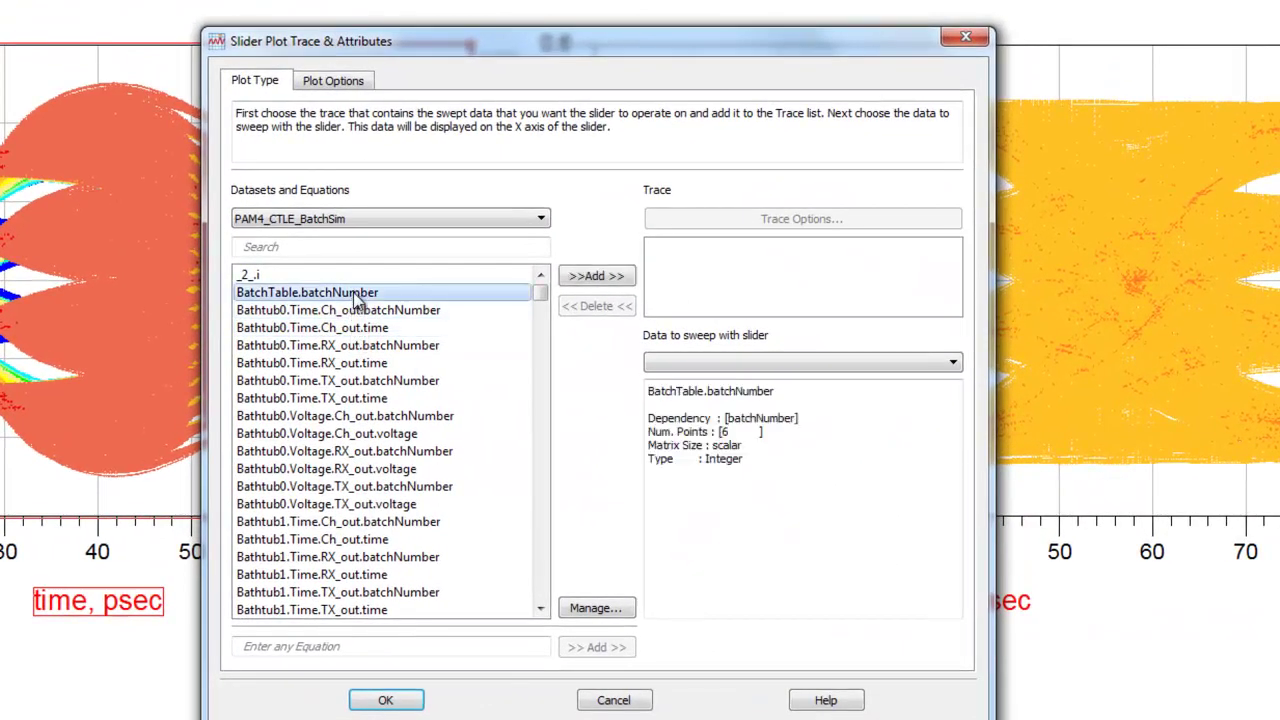
left_click(574, 277)
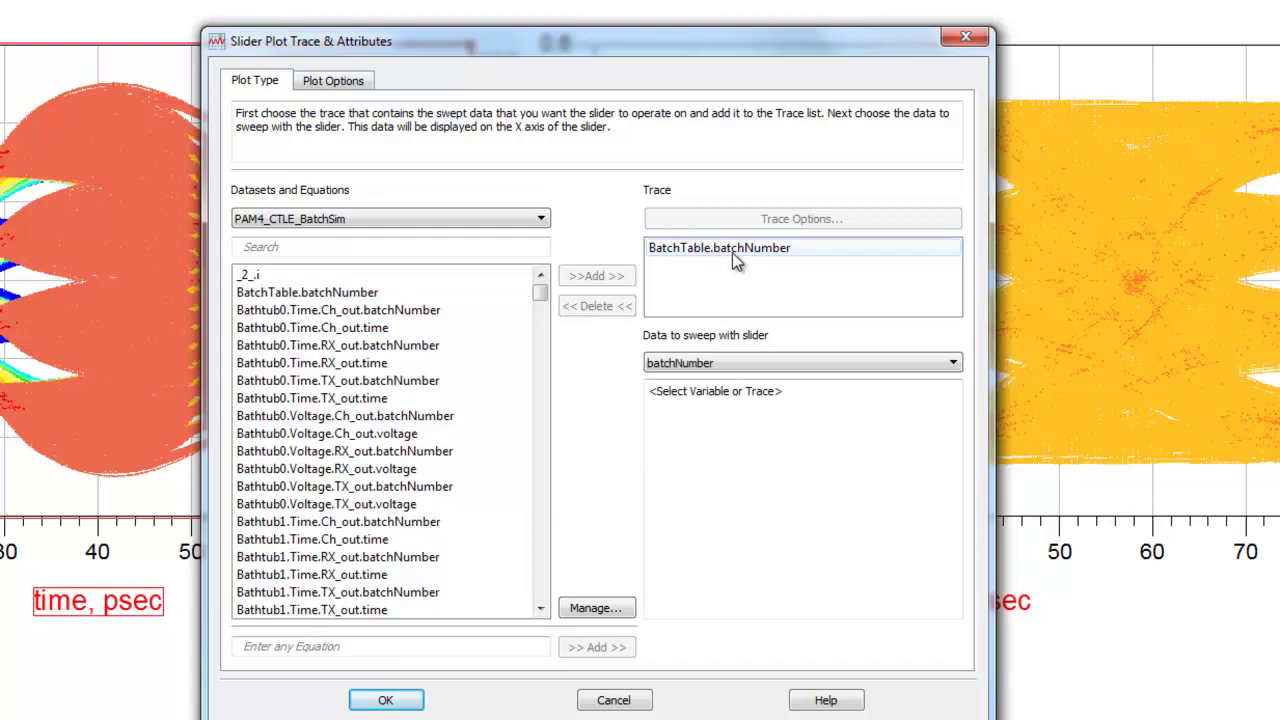
left_click(386, 700)
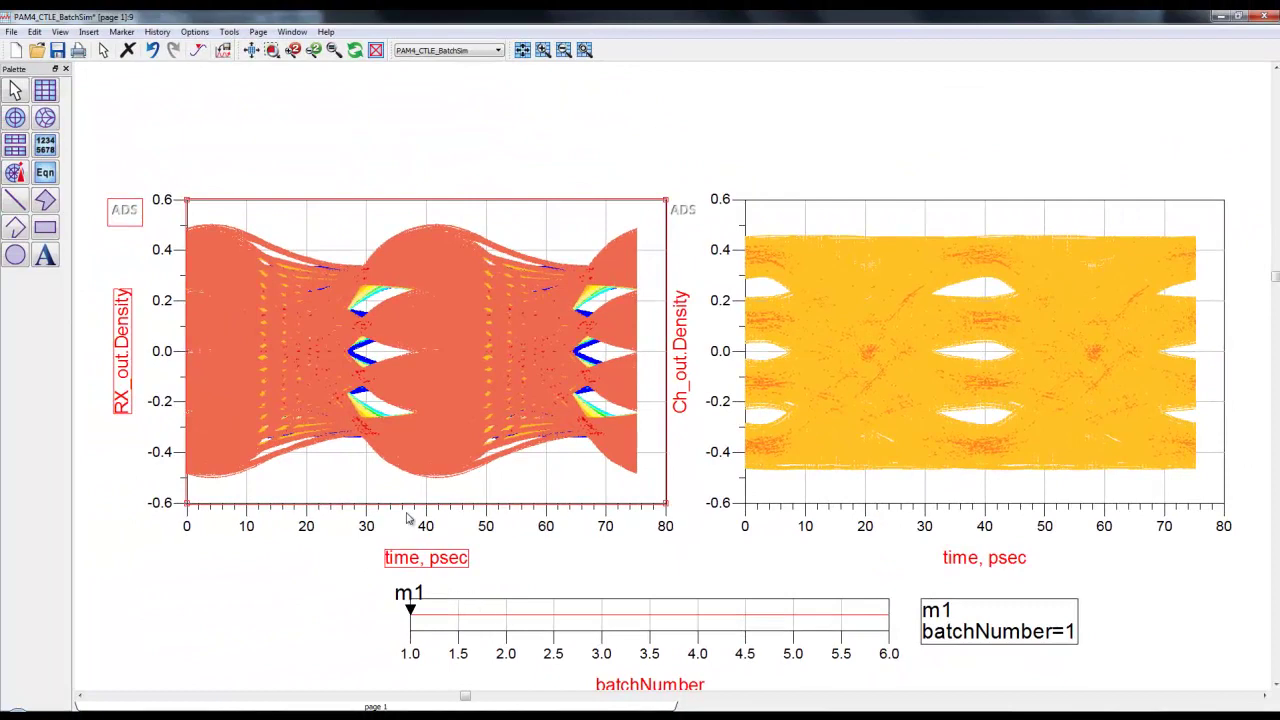
Change the left eye plot's expression to RX_out.Density[m1_batchNumber_index,::,::].
left_click(252, 57)
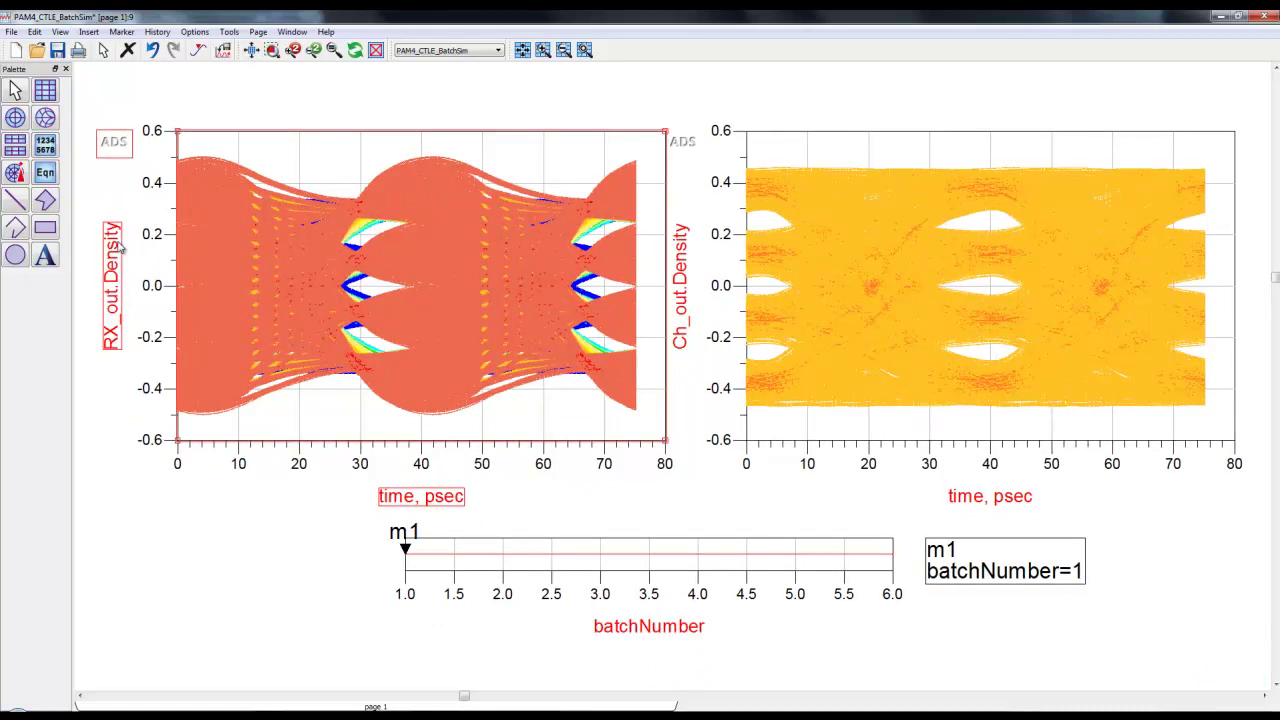
double_click(118, 247)
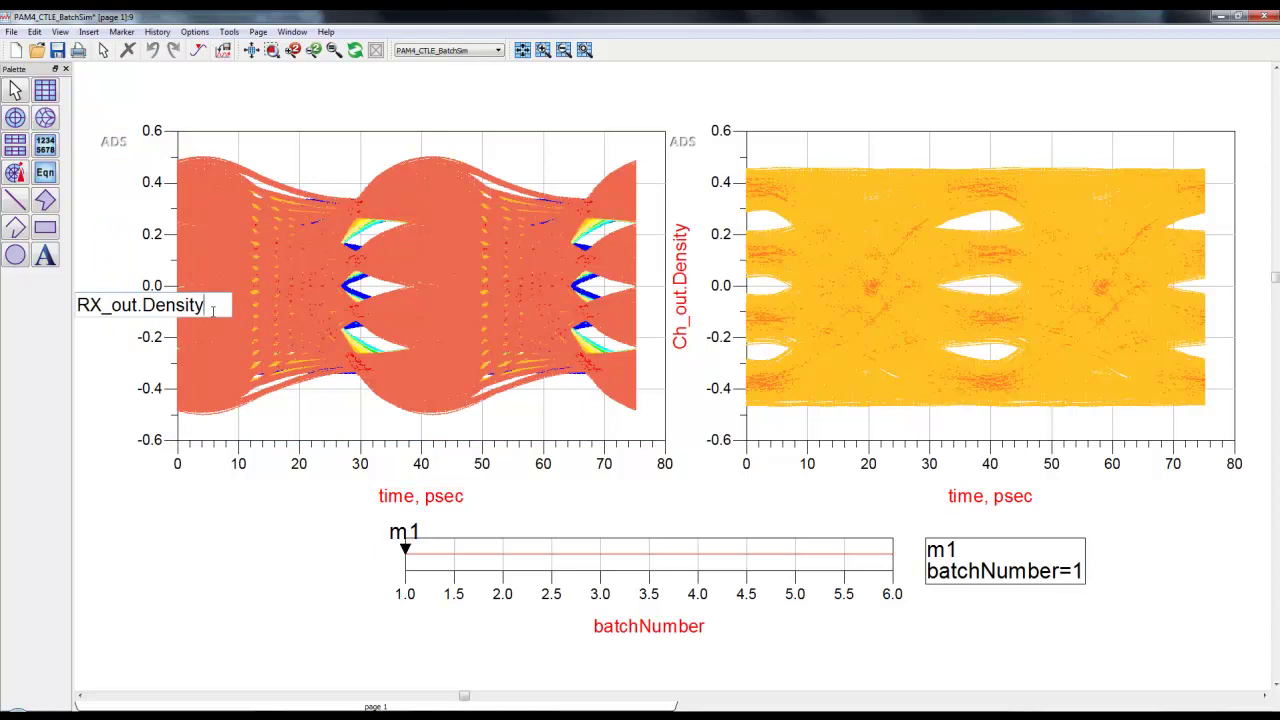
type("[m")
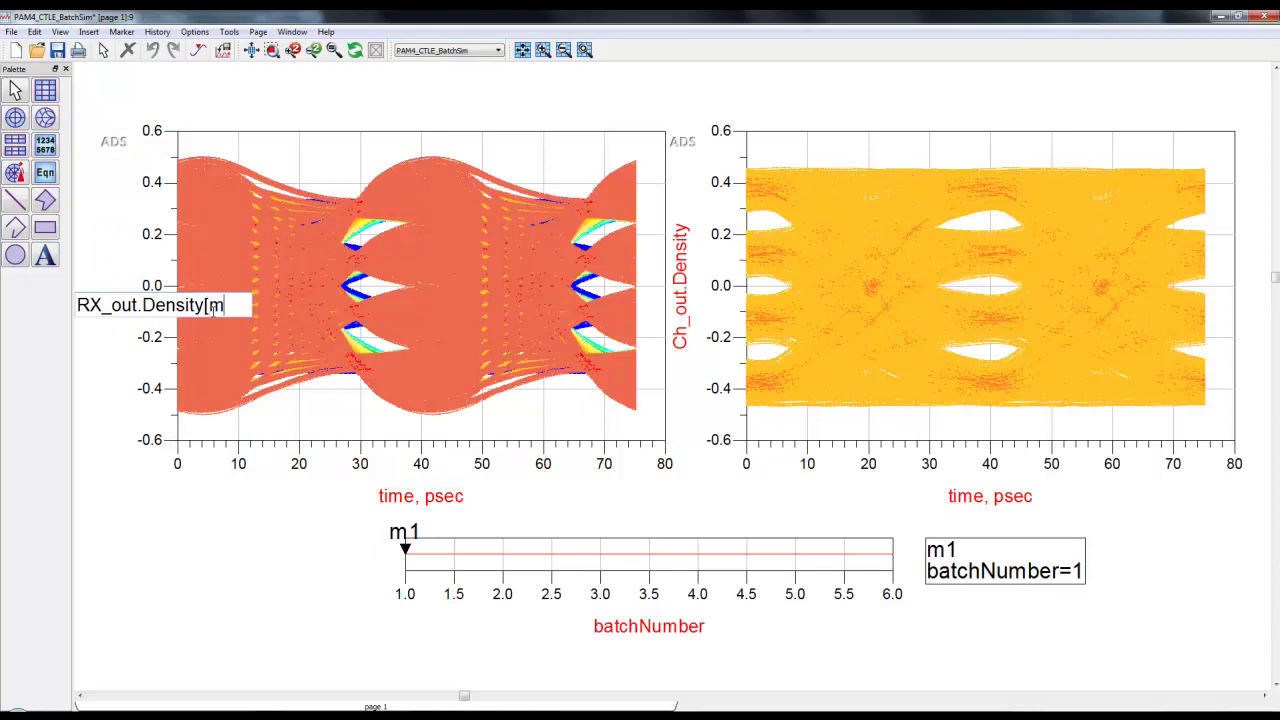
type("1_ba")
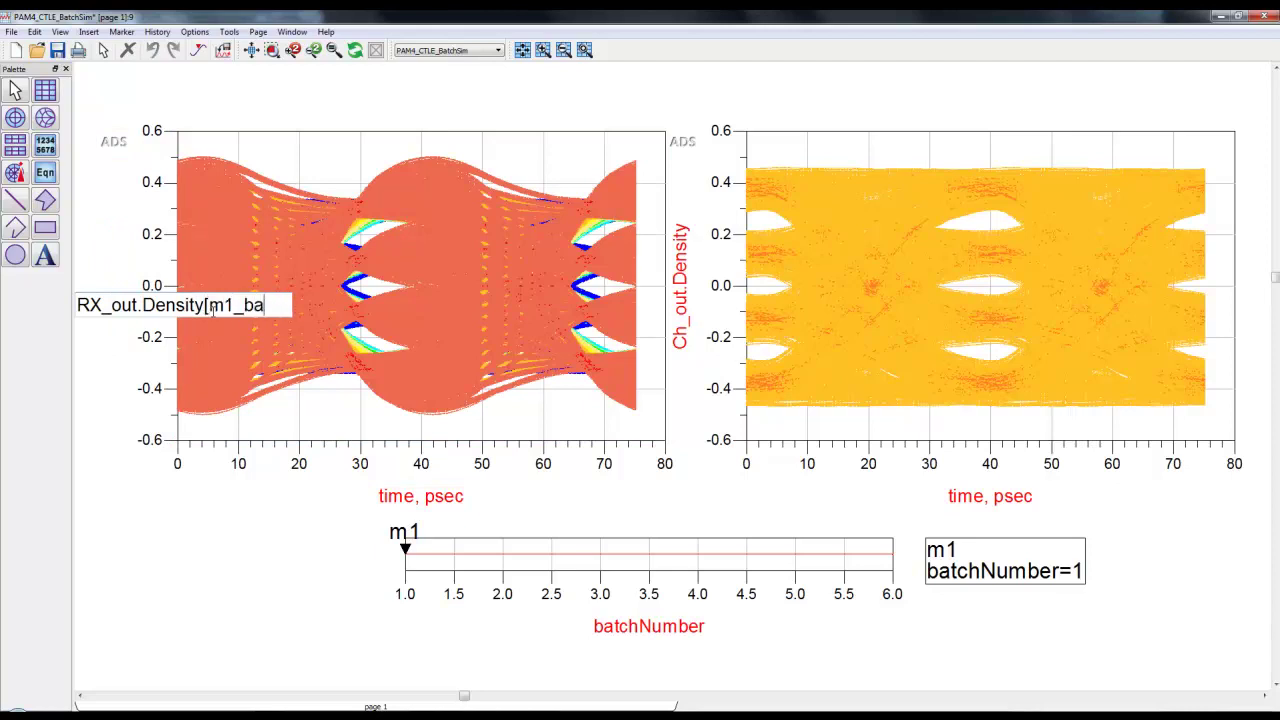
type("tchNum")
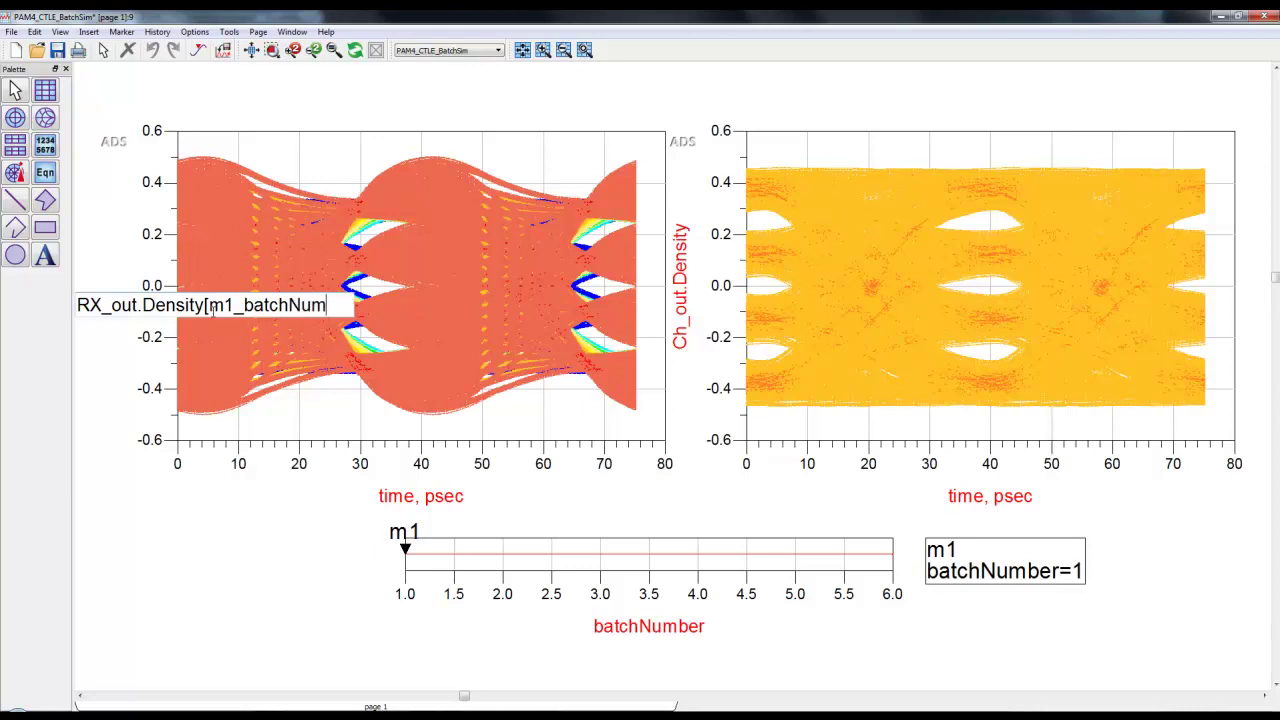
type("ber_index")
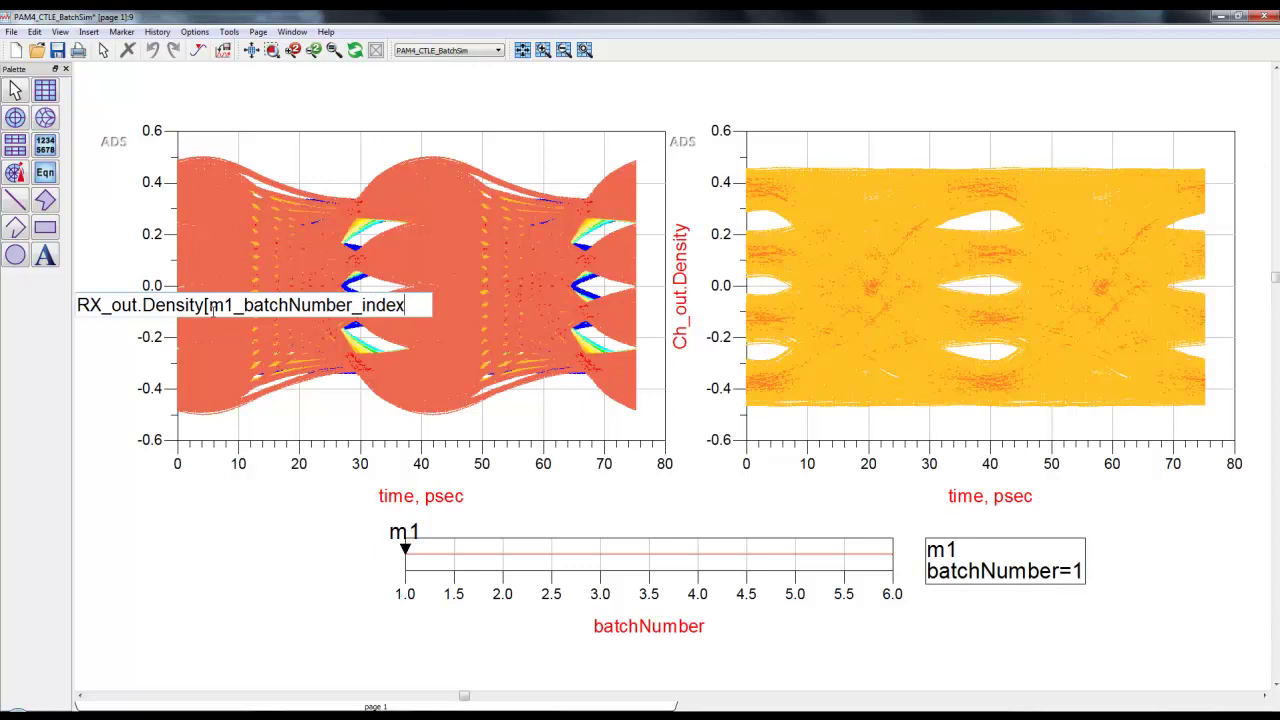
type(",::,::]")
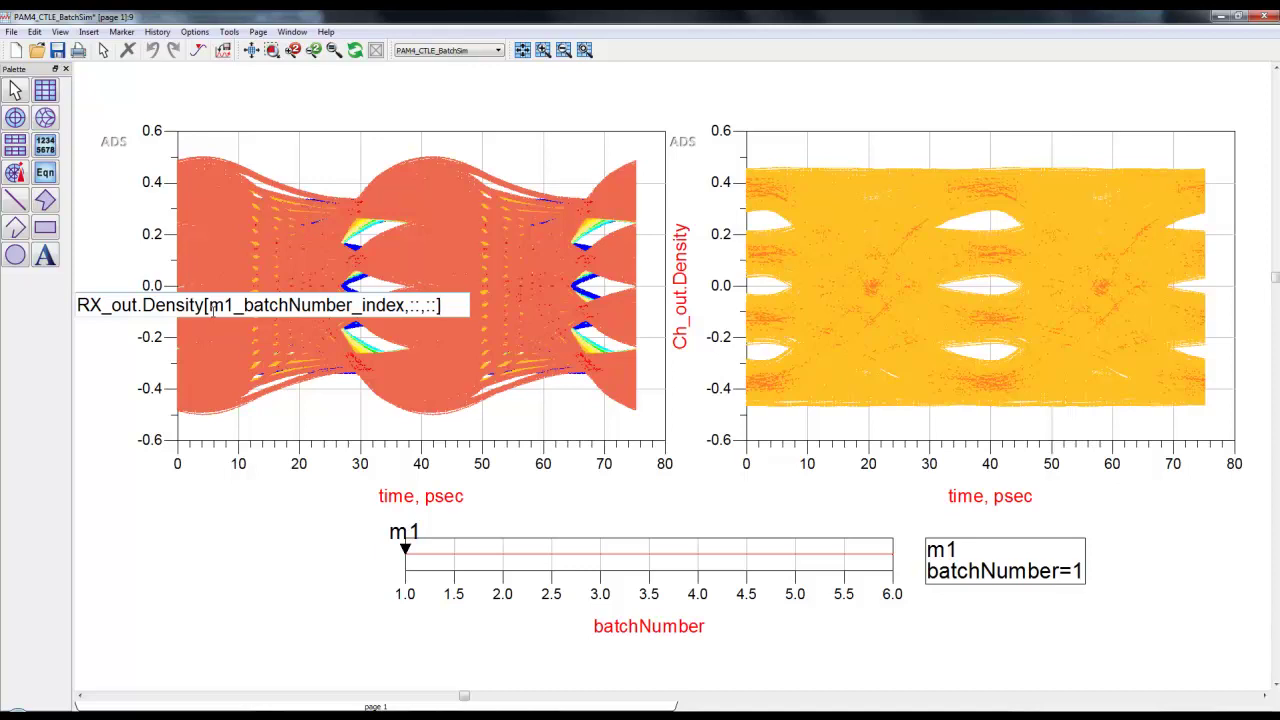
left_click(217, 565)
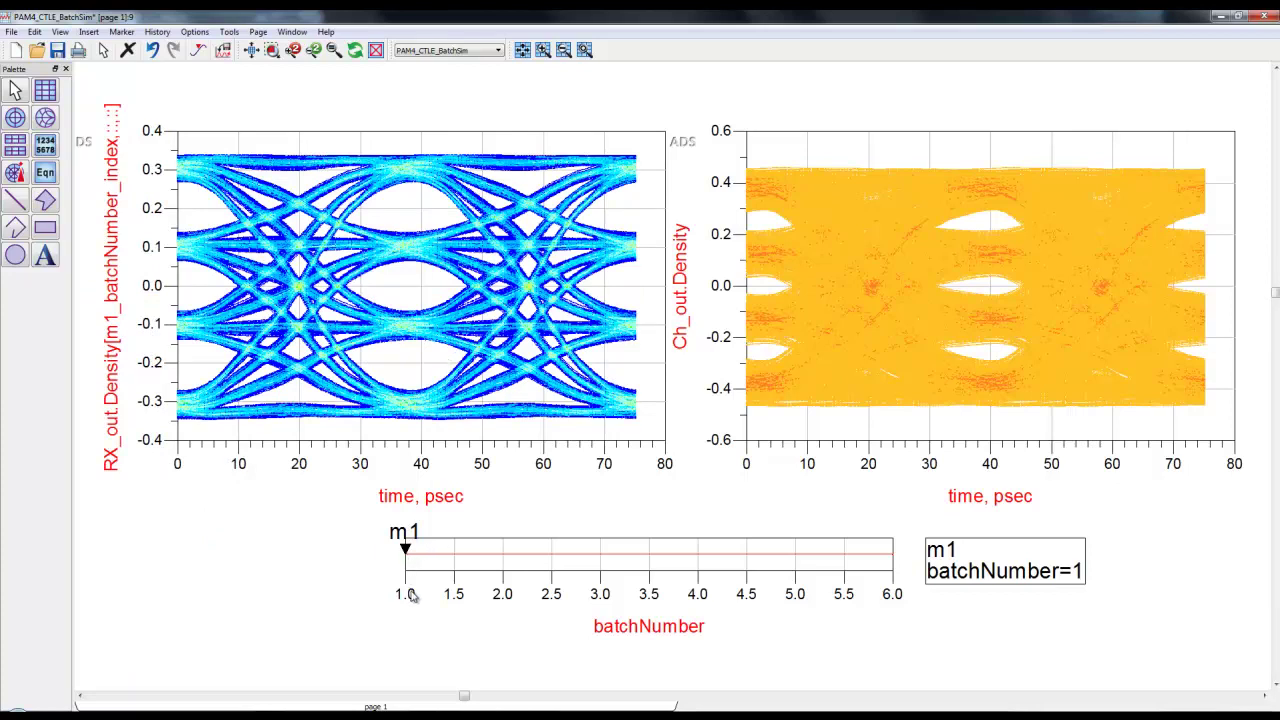
Edit the right eye plot's expression to Ch_out.Density[m1_batchNumber_index,::,::].
double_click(688, 232)
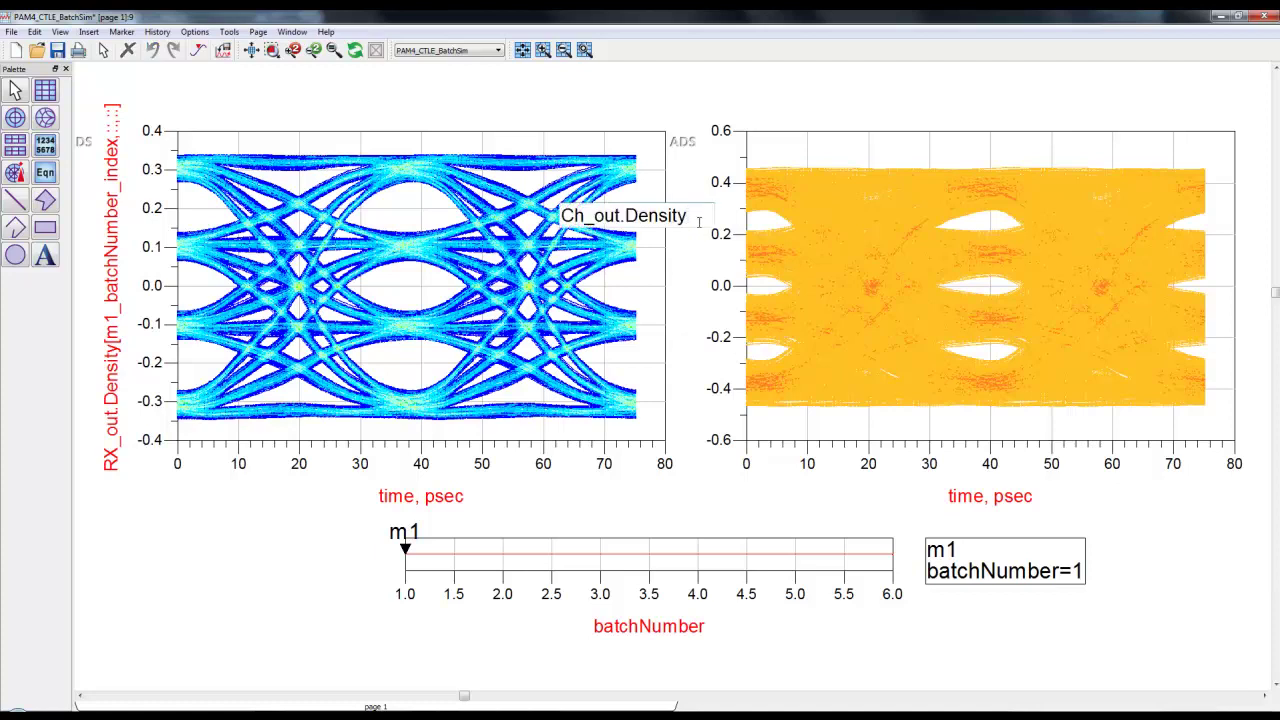
type("[m1_batch")
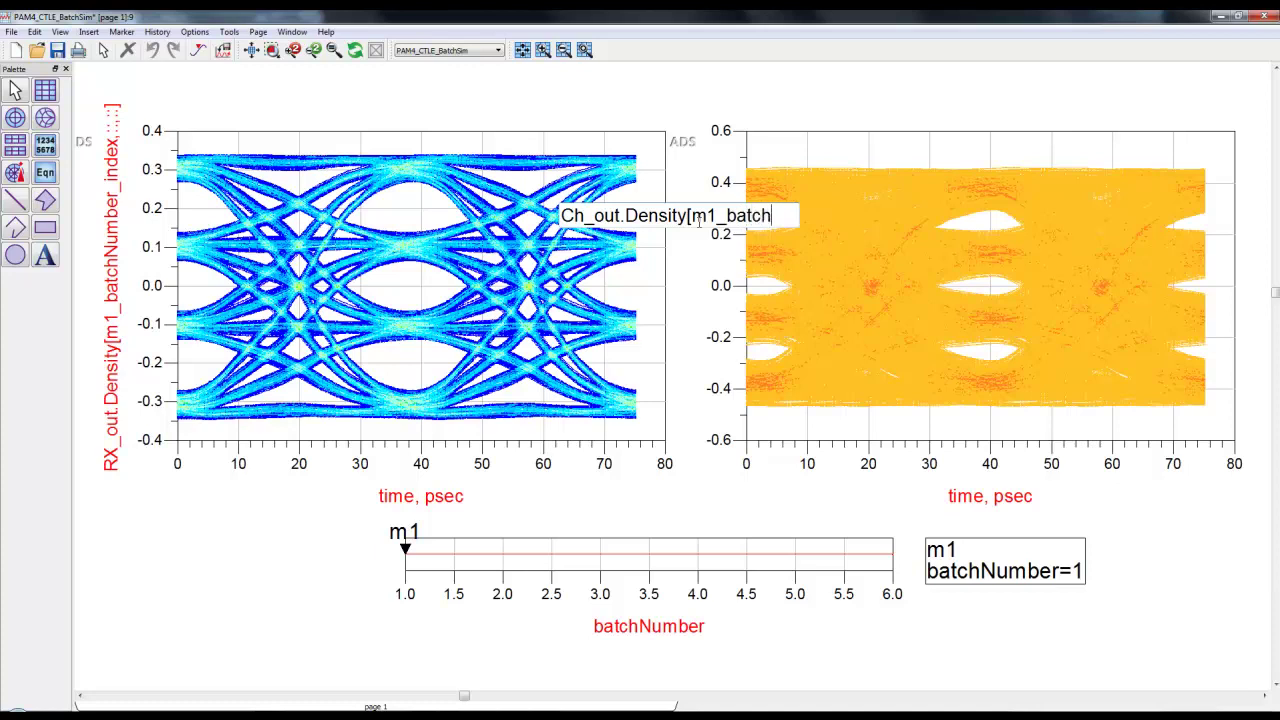
type("Number")
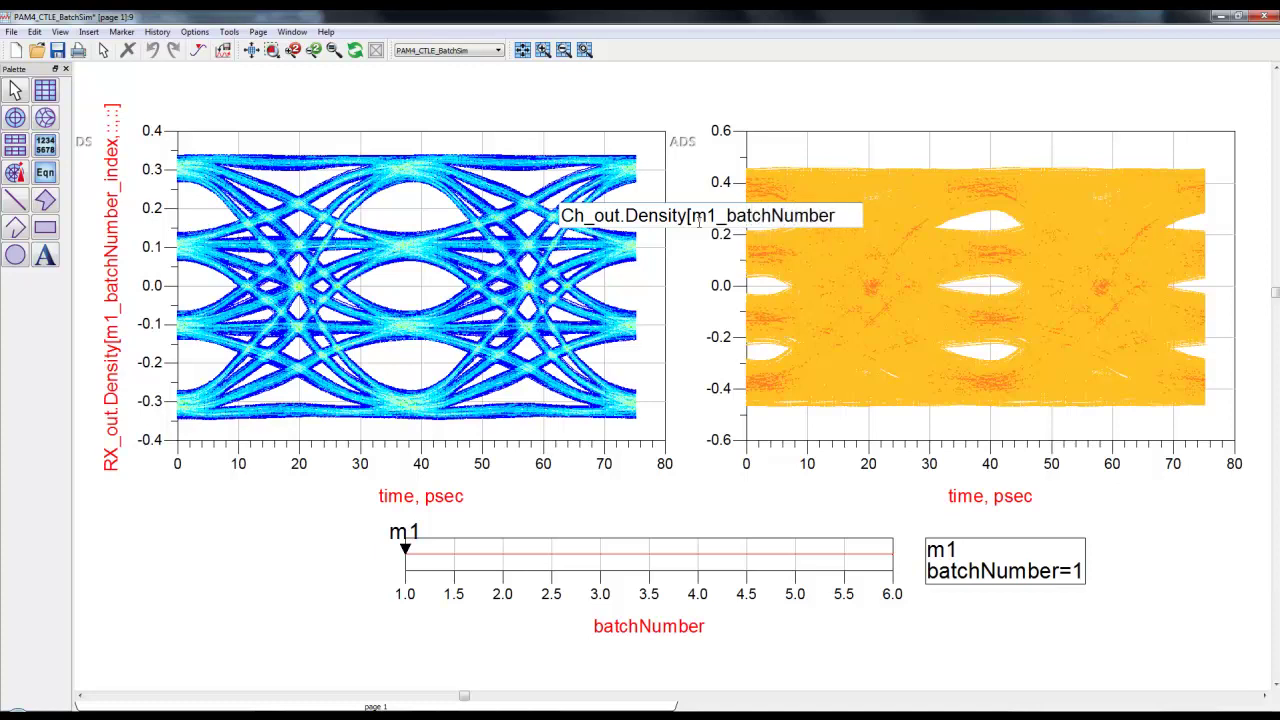
type(",")
key("BackSpace")
type("_index,")
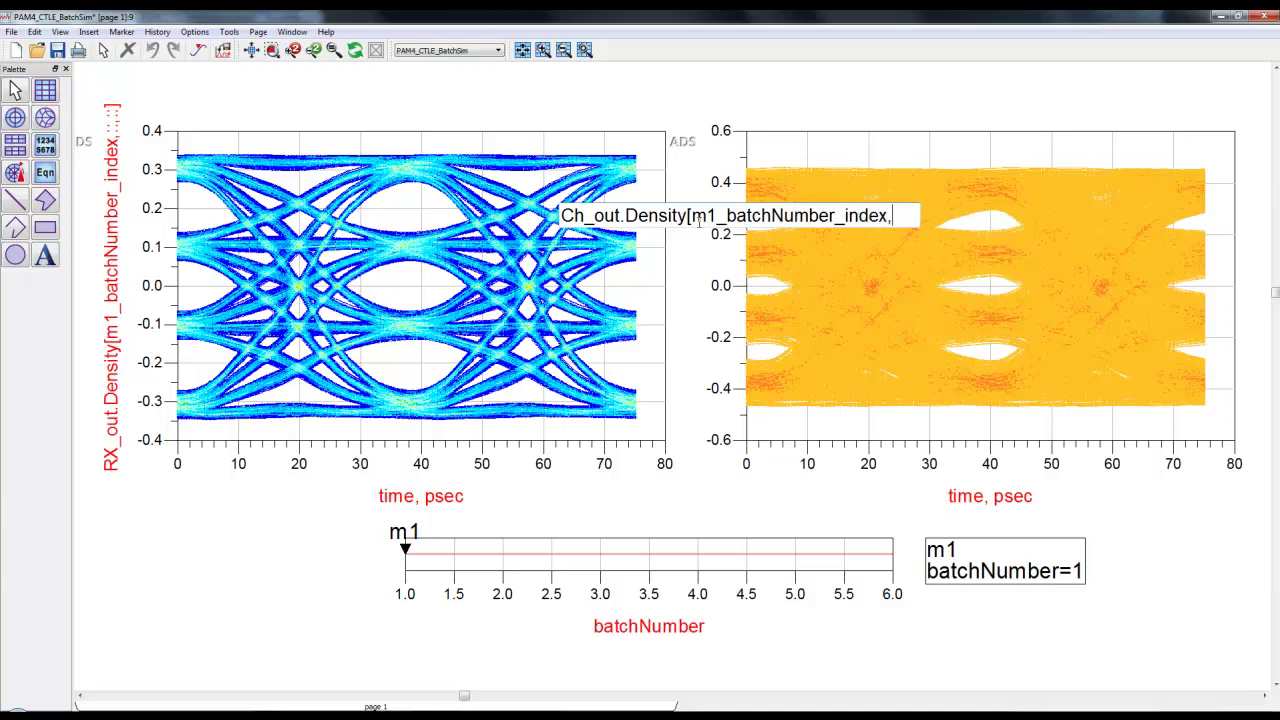
type("::,::]")
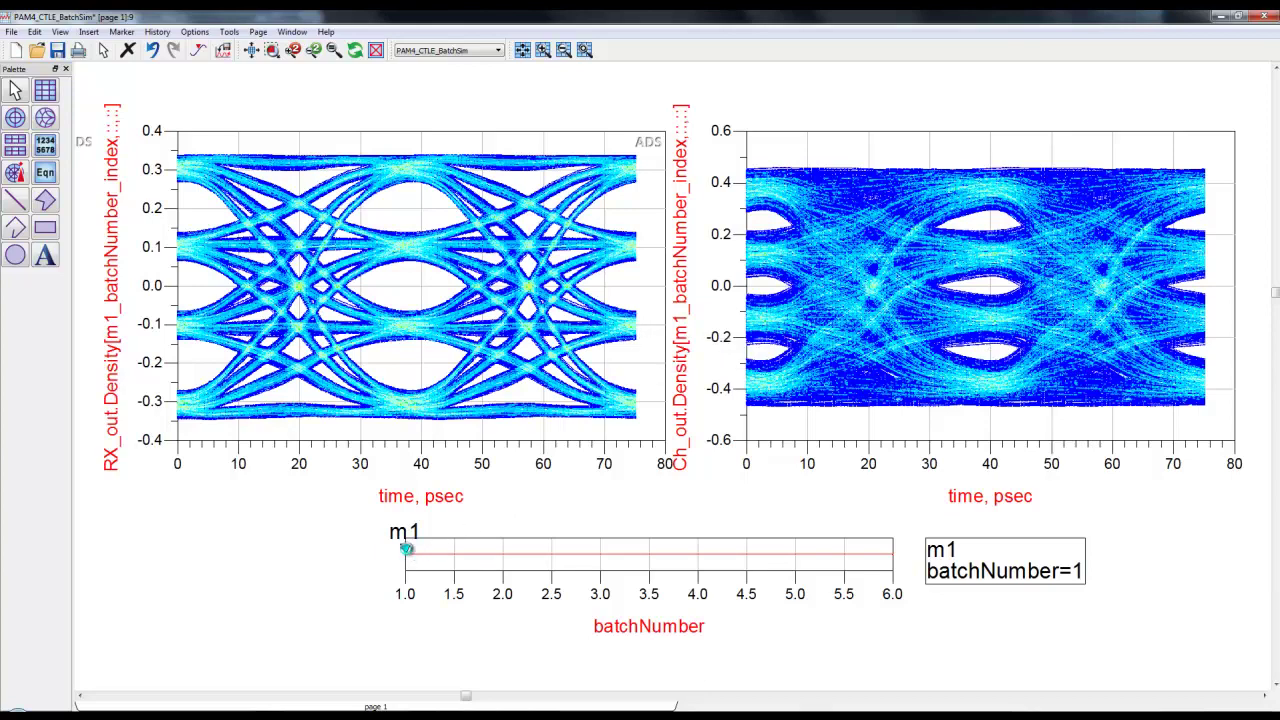
Advance slider marker m1 from batchNumber 1 through 6, viewing each batch's eyes.
left_click(406, 548)
key("Right")
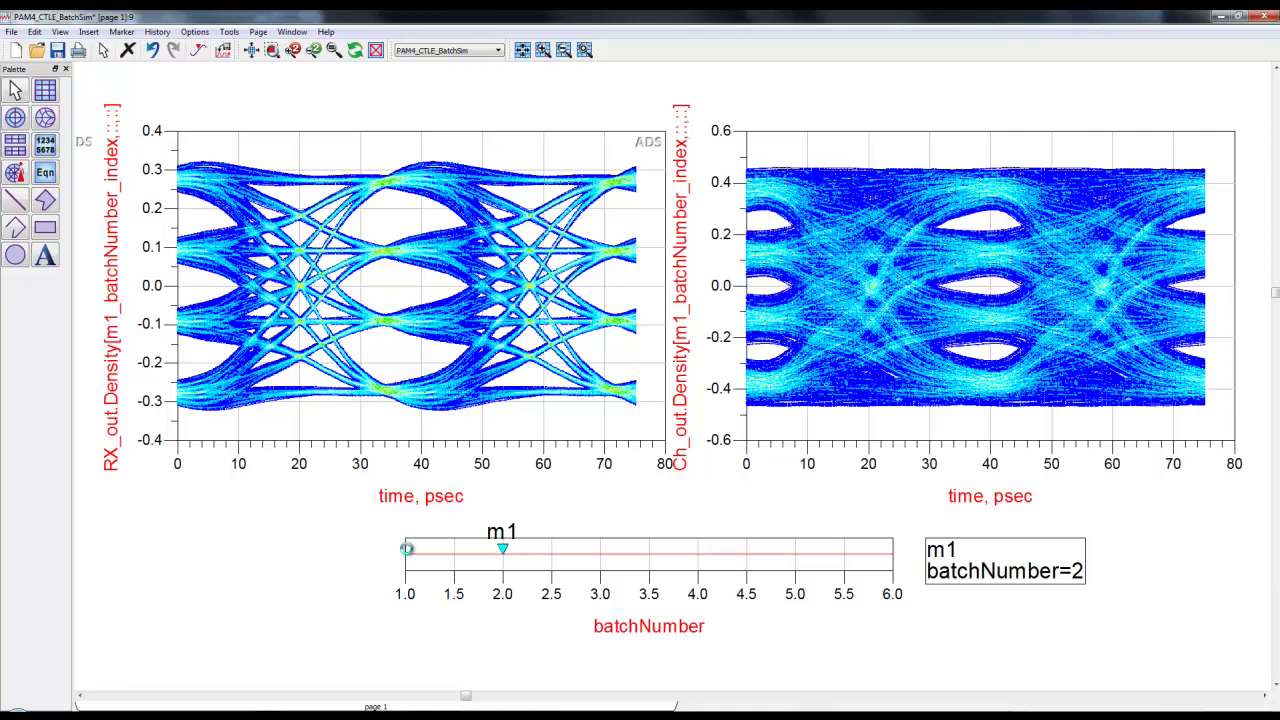
key("Right")
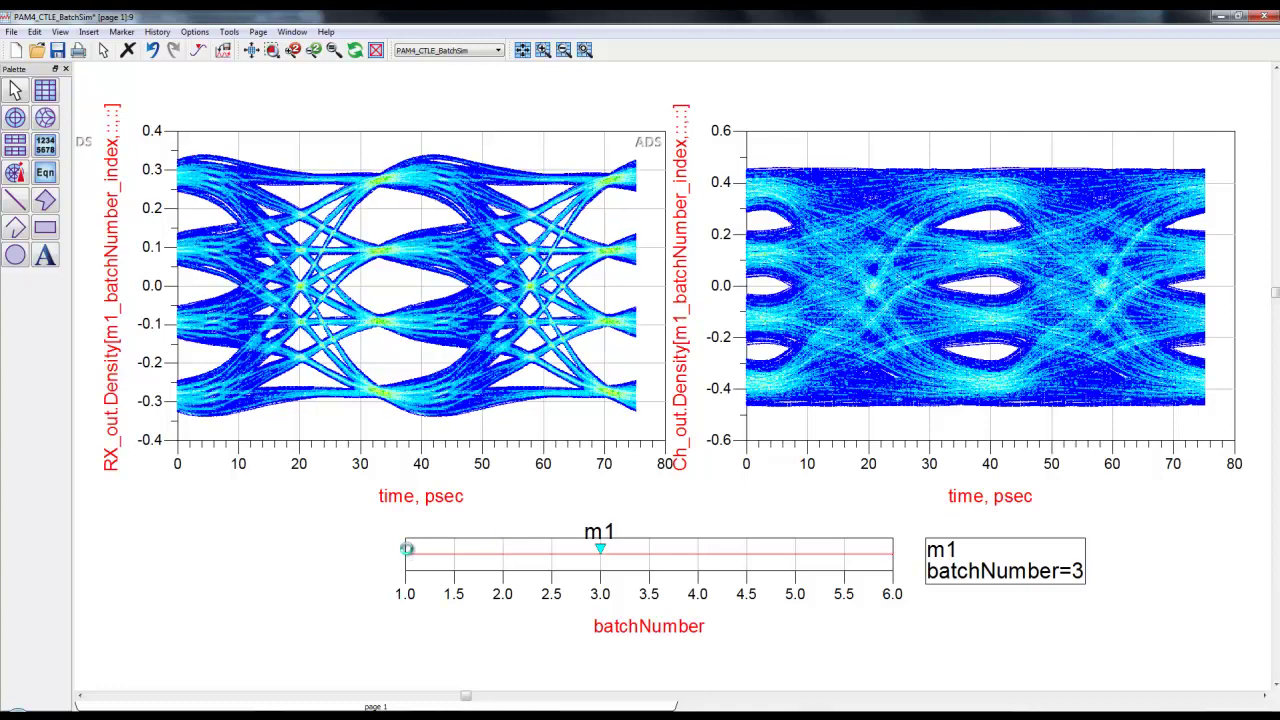
key("Right")
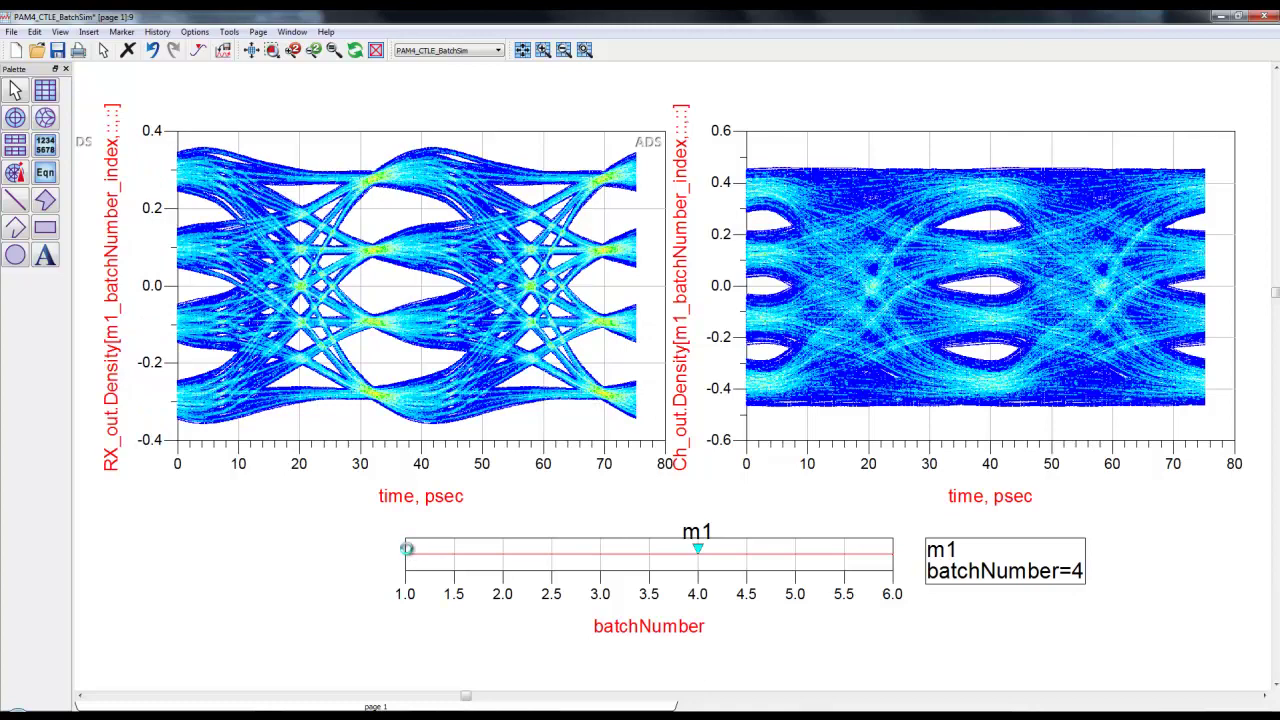
key("Right")
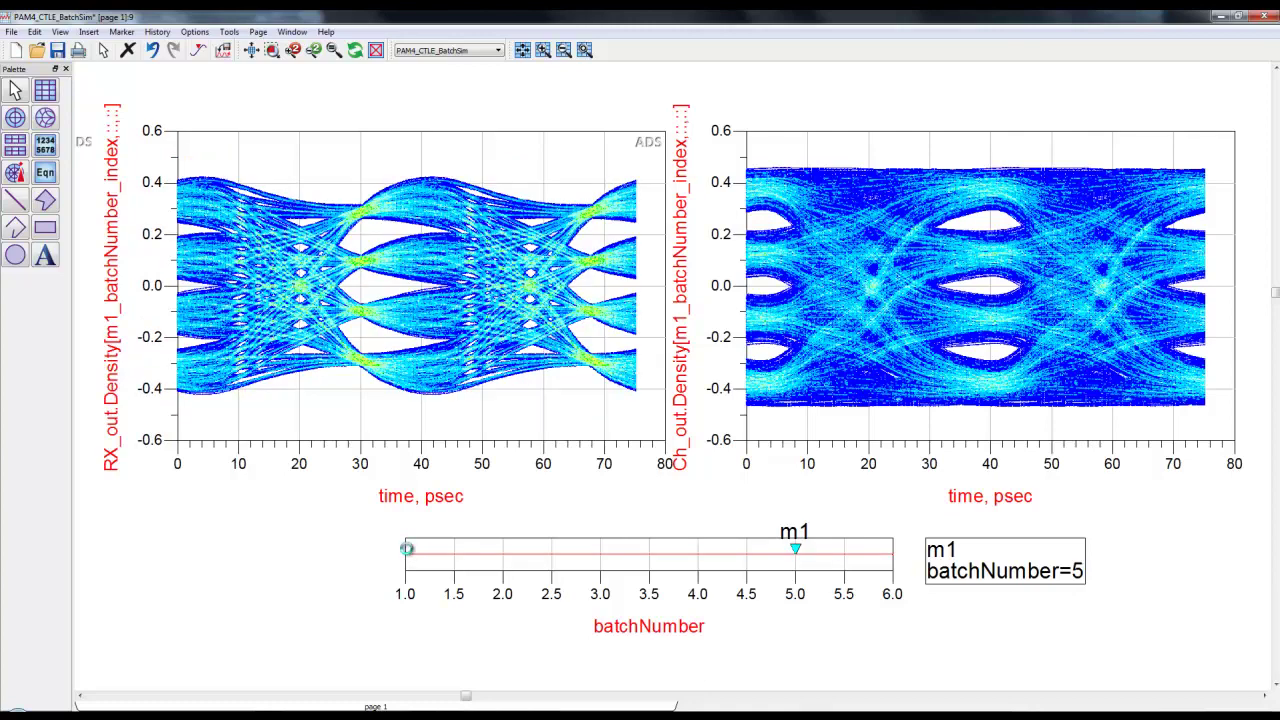
key("Right")
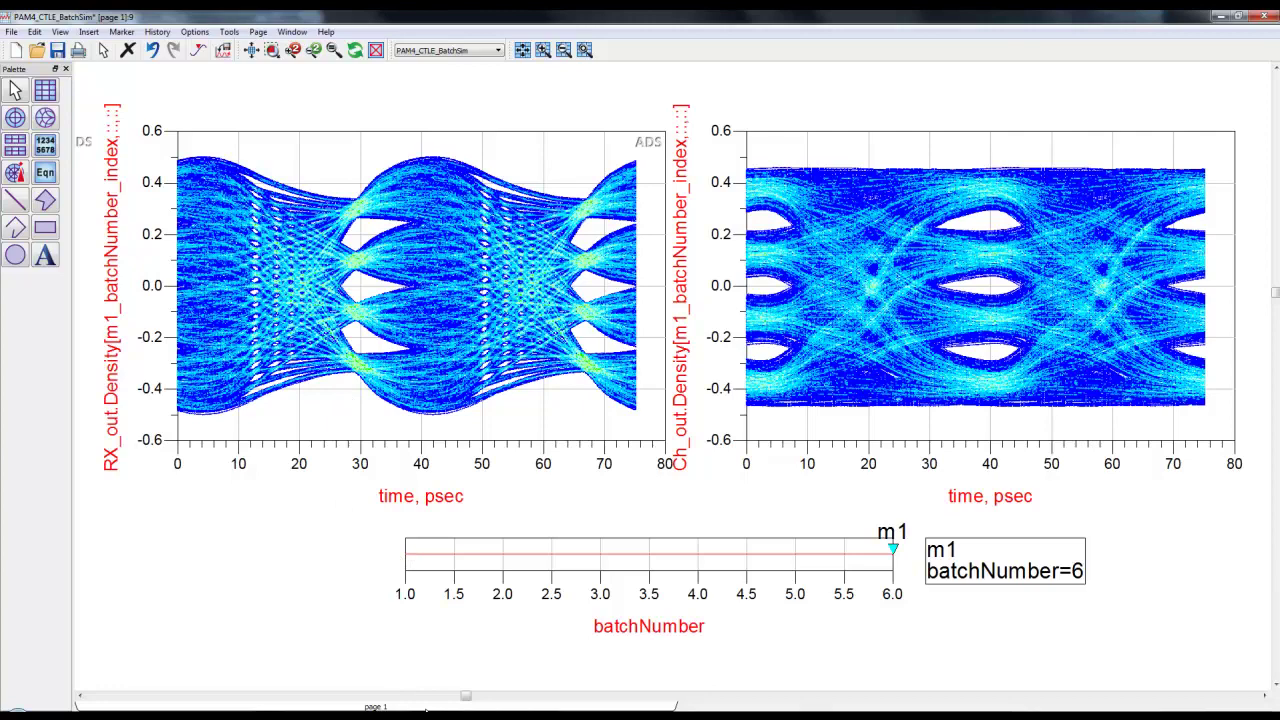
left_click(453, 716)
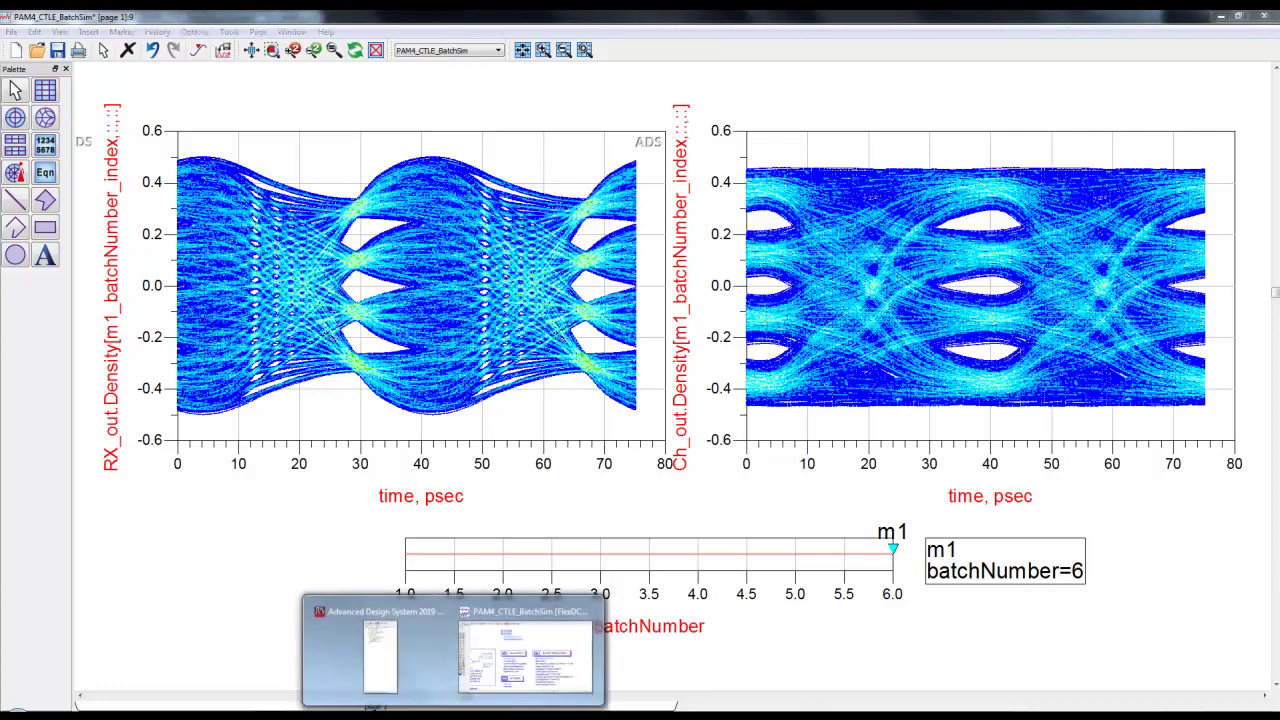
Open the workspace's data folder in Windows Explorer and select MyMeasurements.xls.
left_click(380, 662)
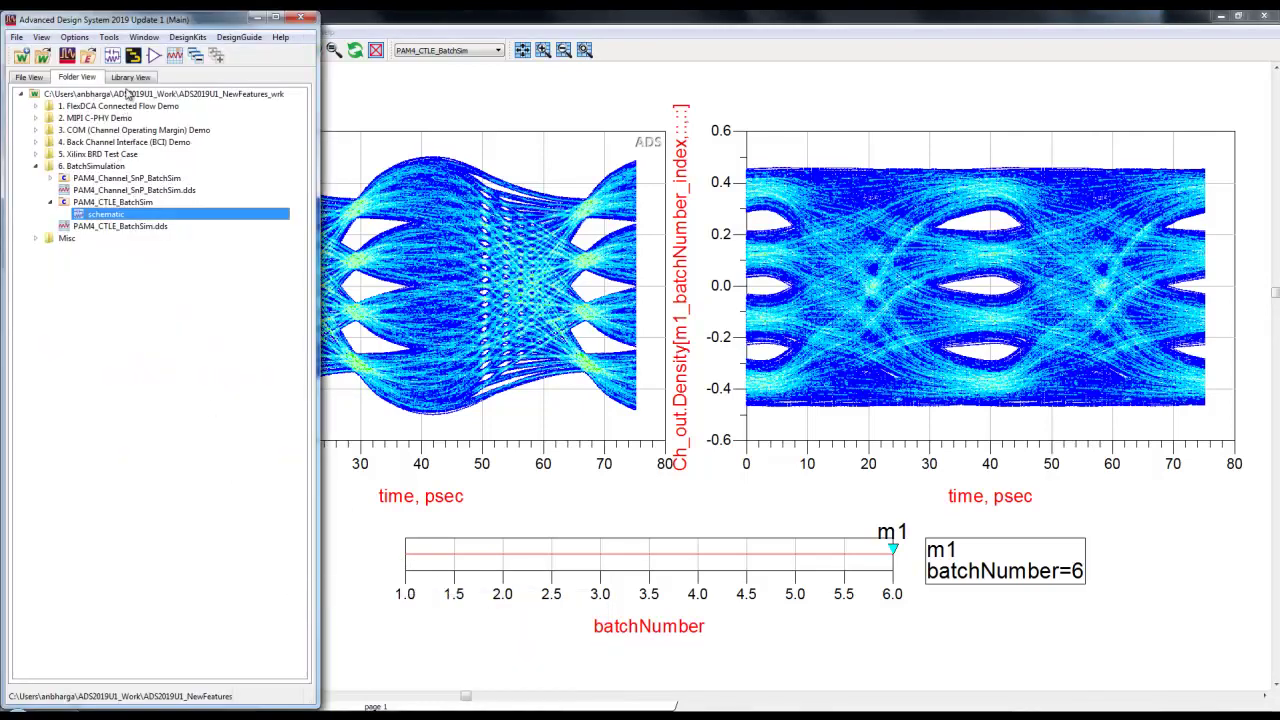
right_click(128, 95)
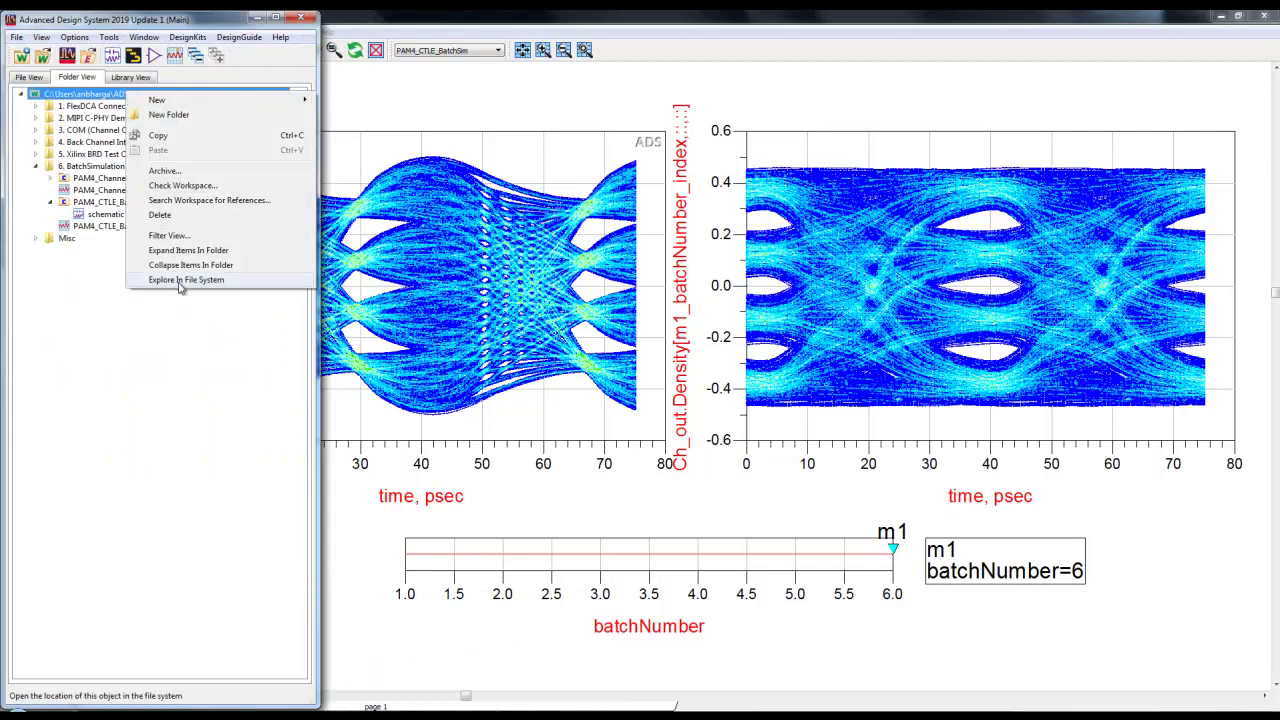
left_click(180, 283)
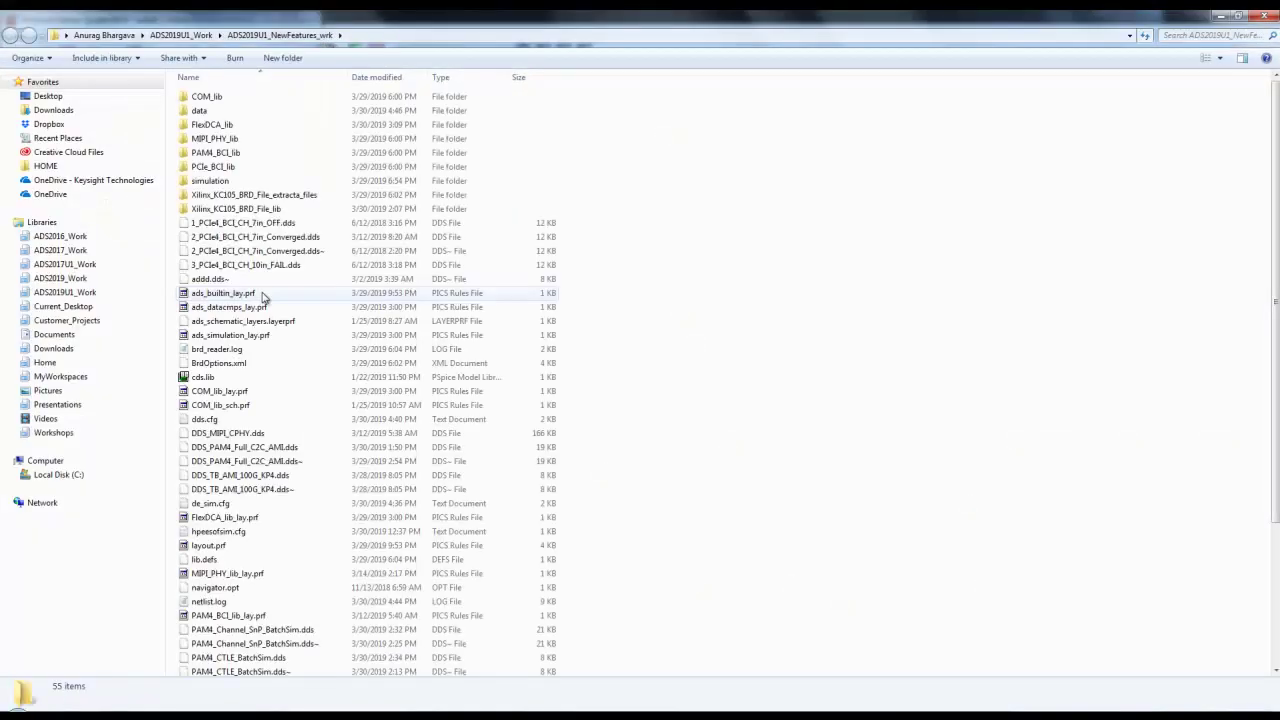
double_click(201, 110)
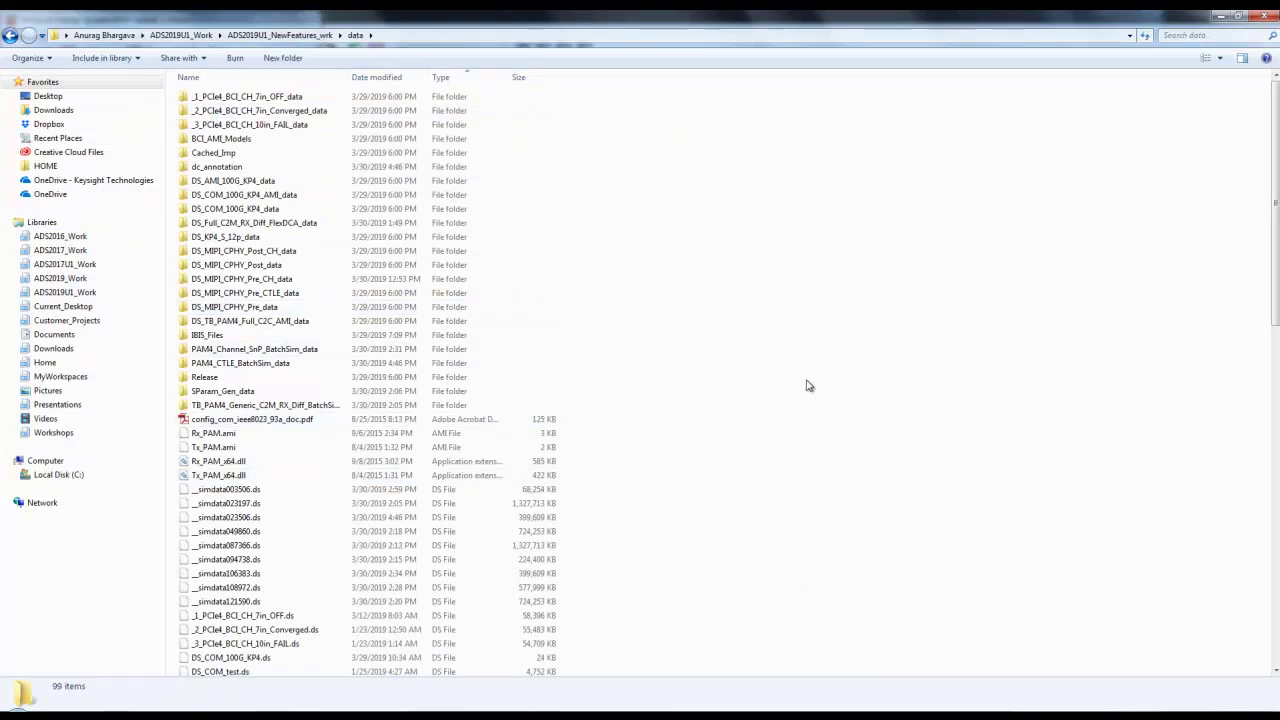
left_click_drag(1268, 332, 1276, 487)
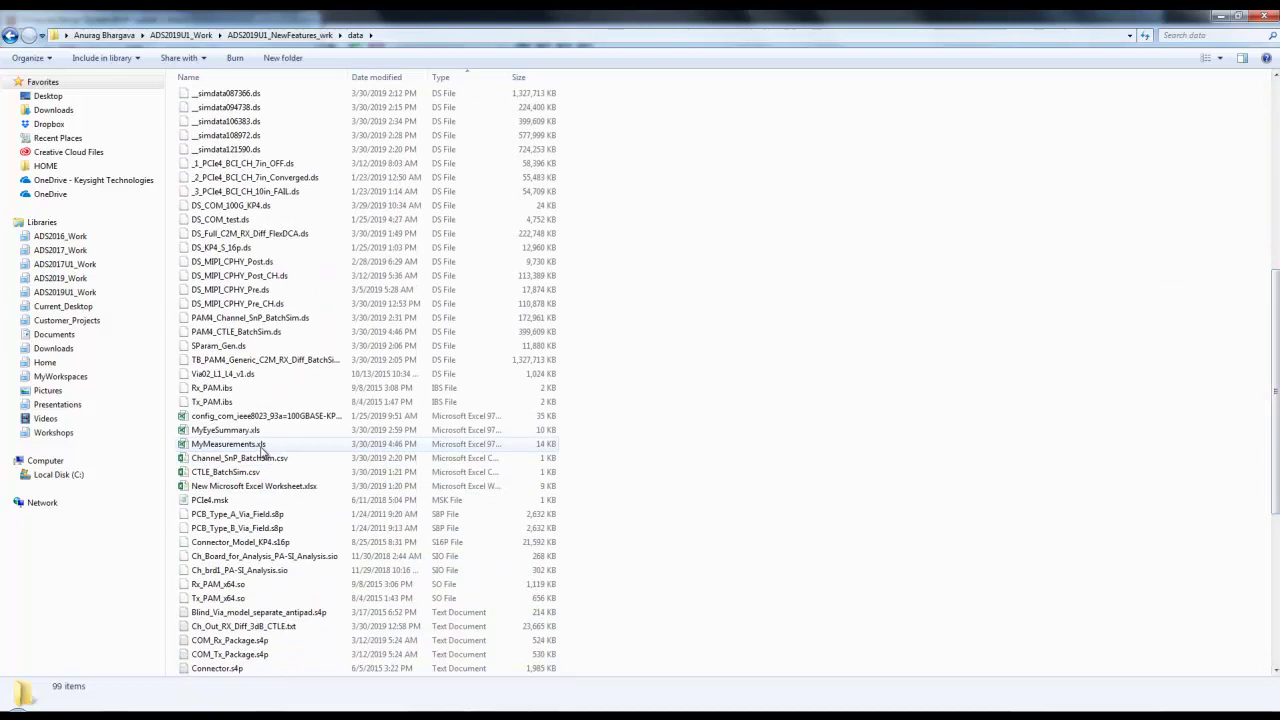
left_click(254, 446)
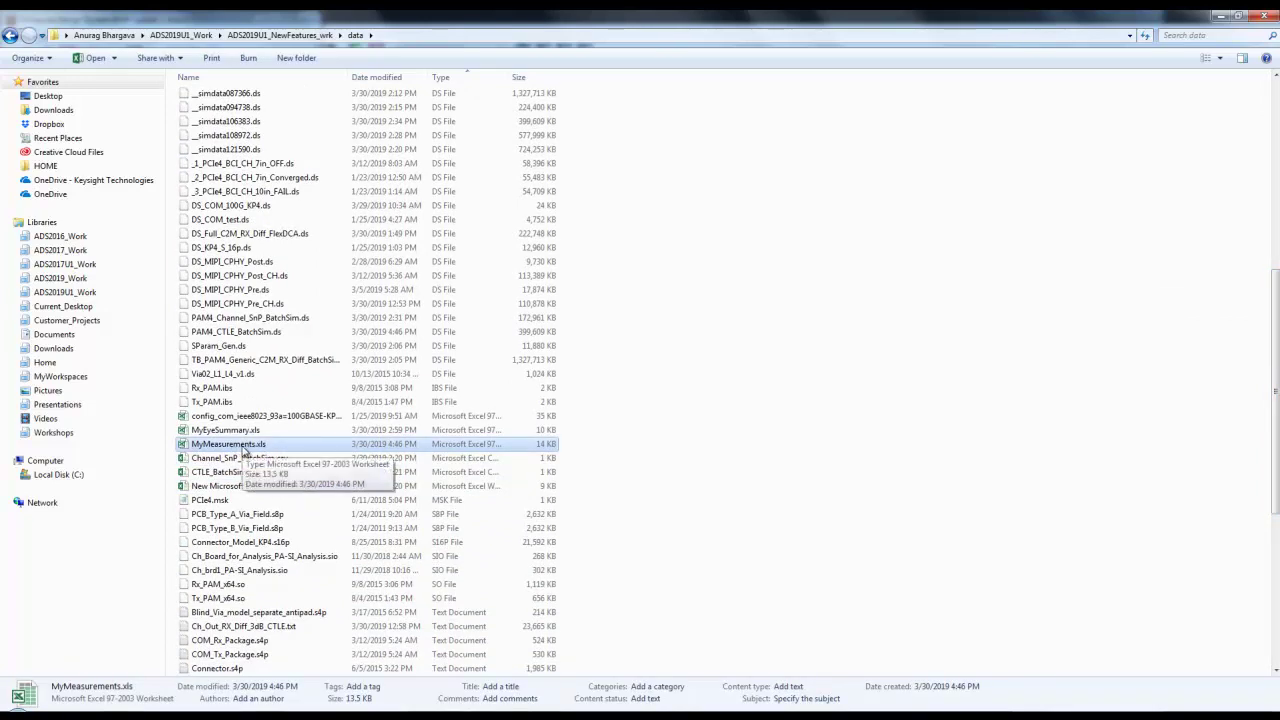
Open MyMeasurements.xls in Excel, zoom to 130% and select the A1:G8 batch parameter block.
double_click(245, 447)
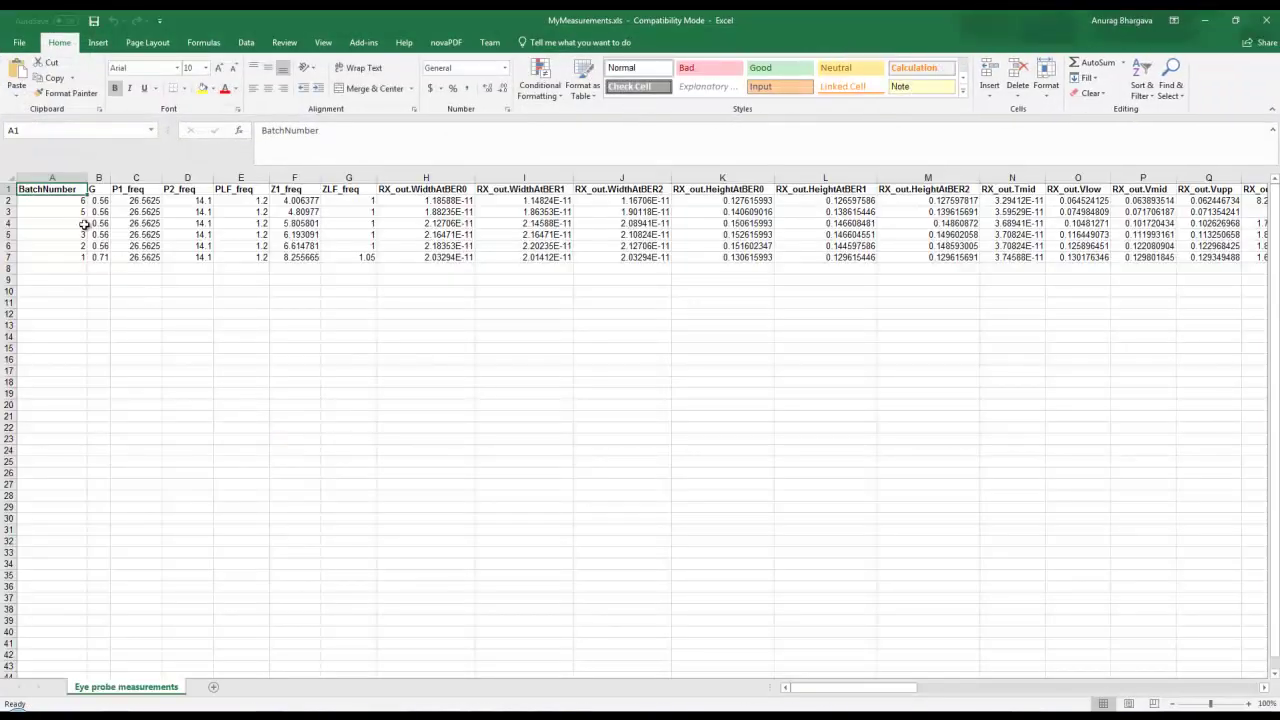
left_click(1249, 704)
left_click(1249, 704)
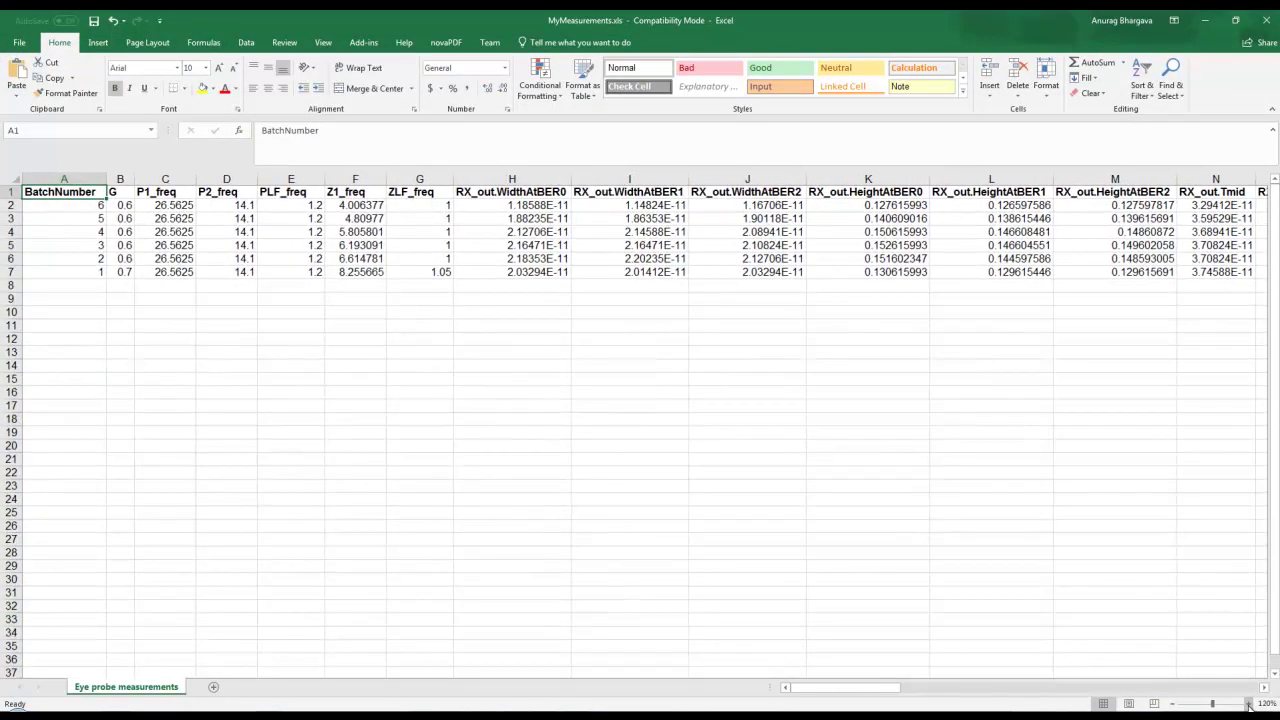
left_click(1249, 704)
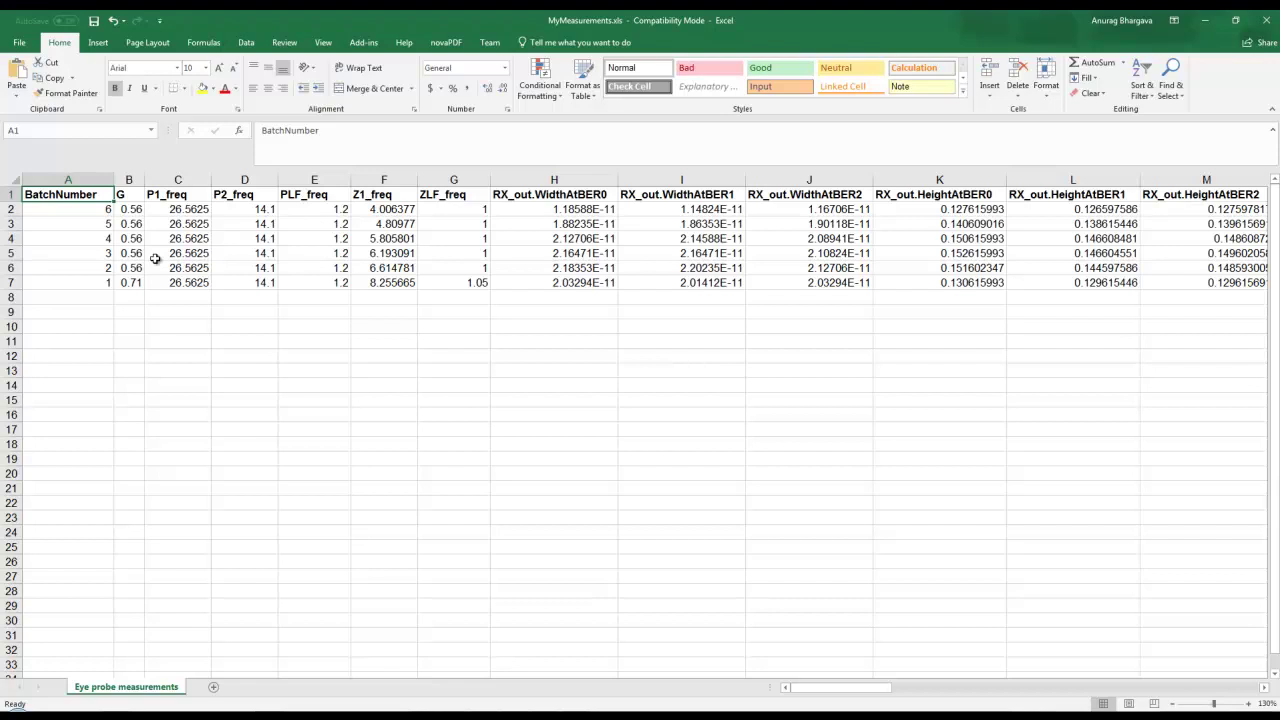
left_click_drag(85, 195, 438, 293)
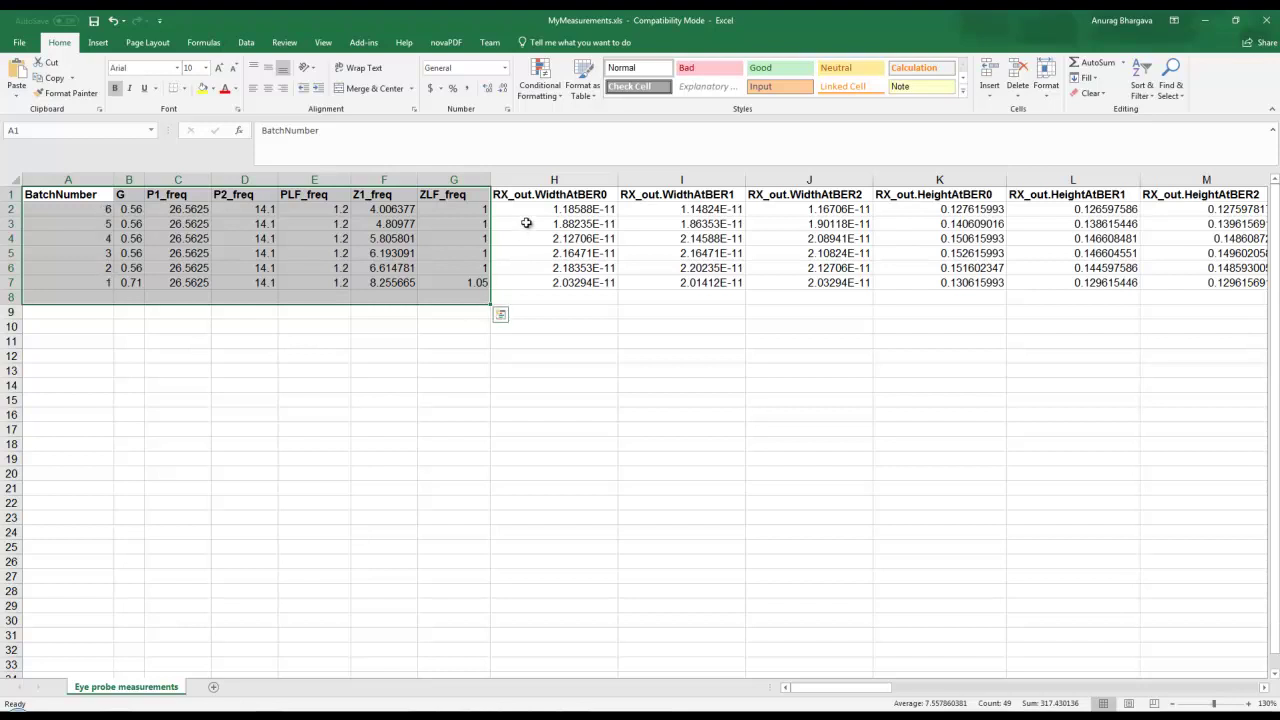
Scroll across the RX_out measurement columns, then close the workbook.
left_click(651, 561)
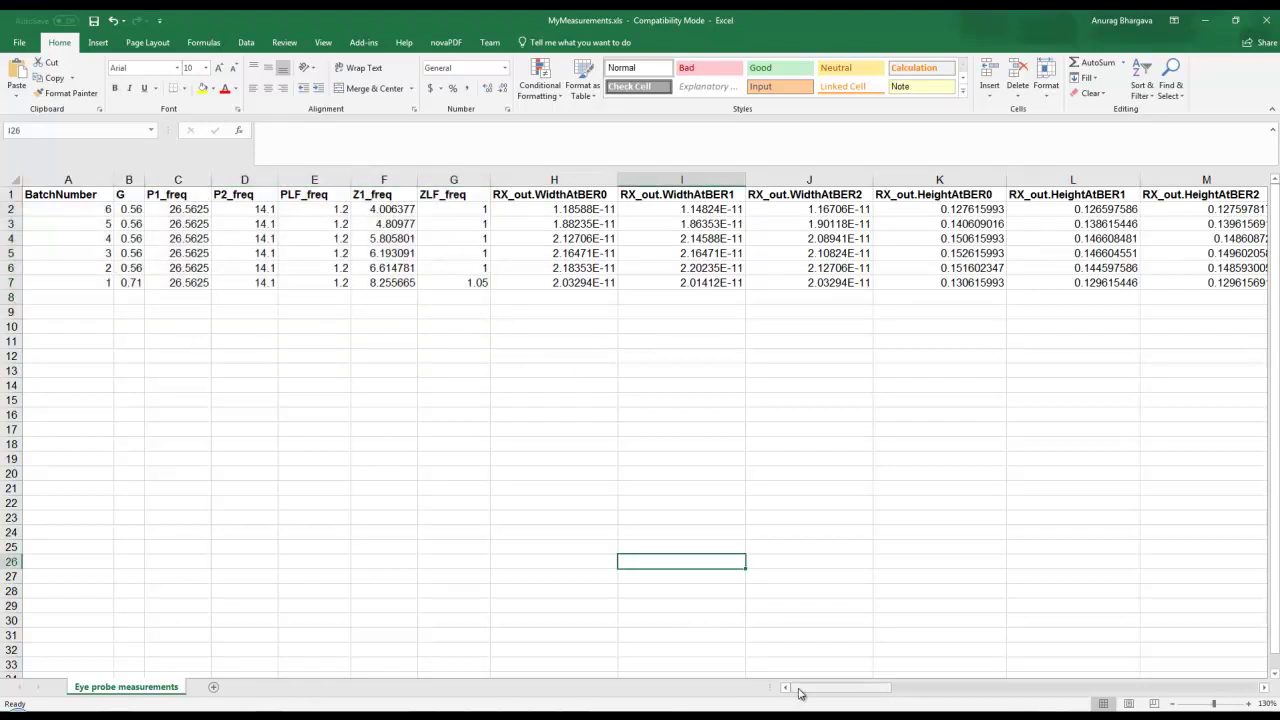
left_click_drag(800, 692, 890, 707)
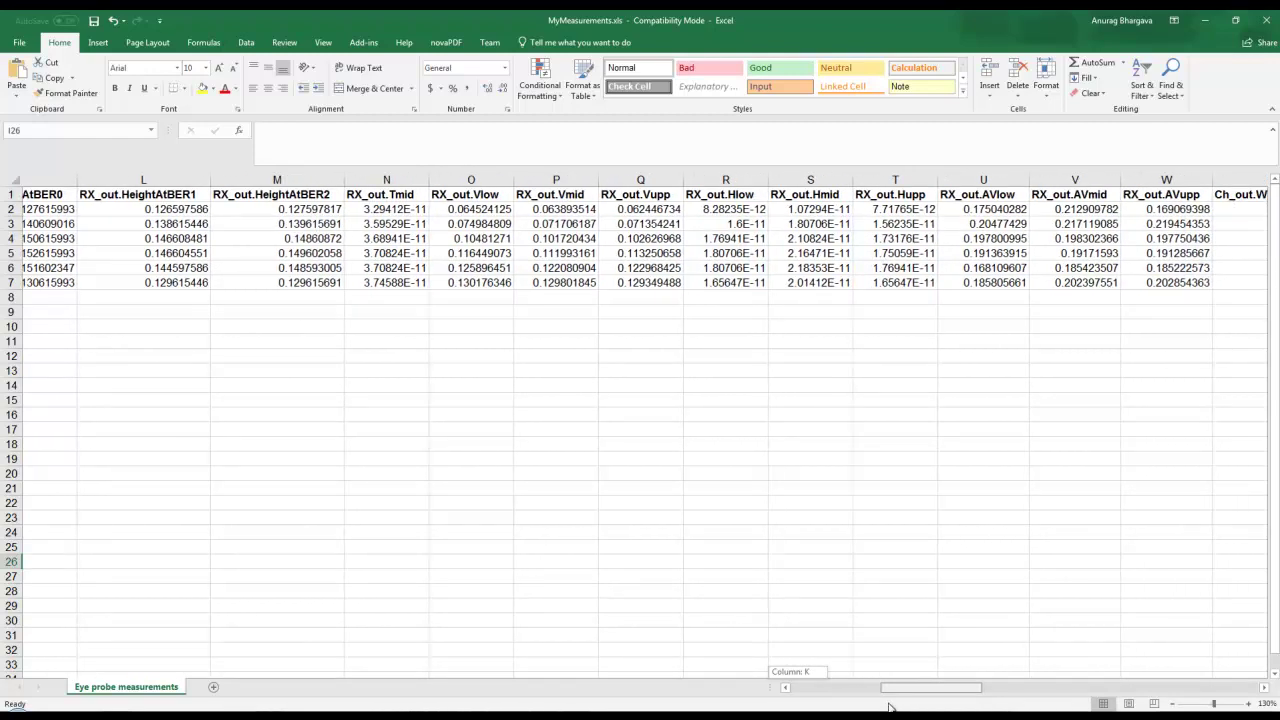
left_click_drag(890, 707, 758, 685)
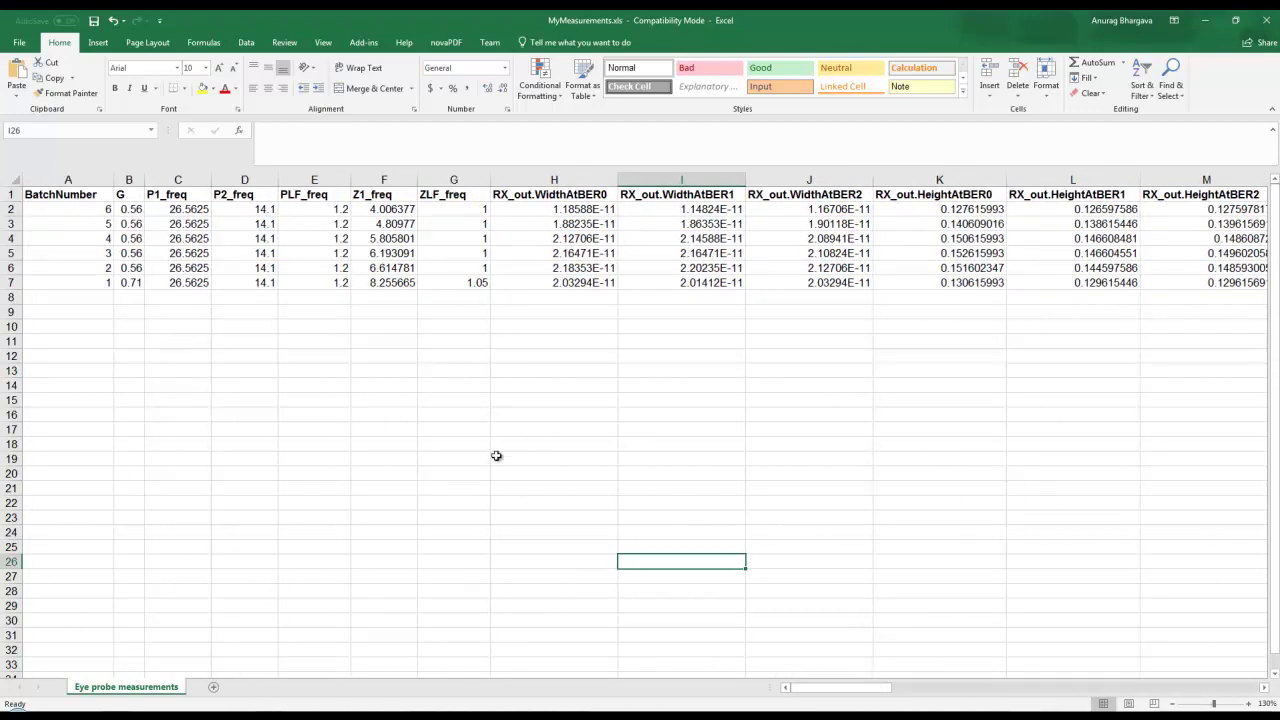
left_click(1264, 20)
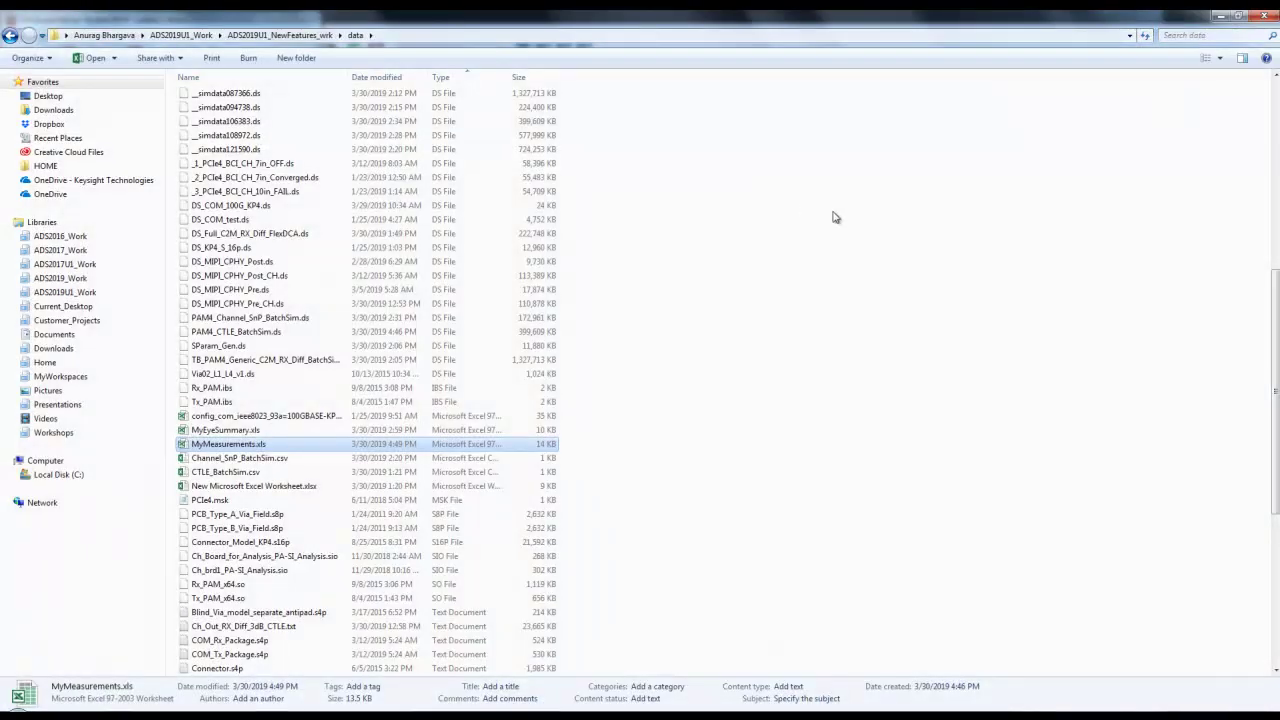
Return to the ADS main window and expand PAM4_Channel_SnP_BatchSim to select its schematic.
left_click(1223, 17)
left_click(579, 488)
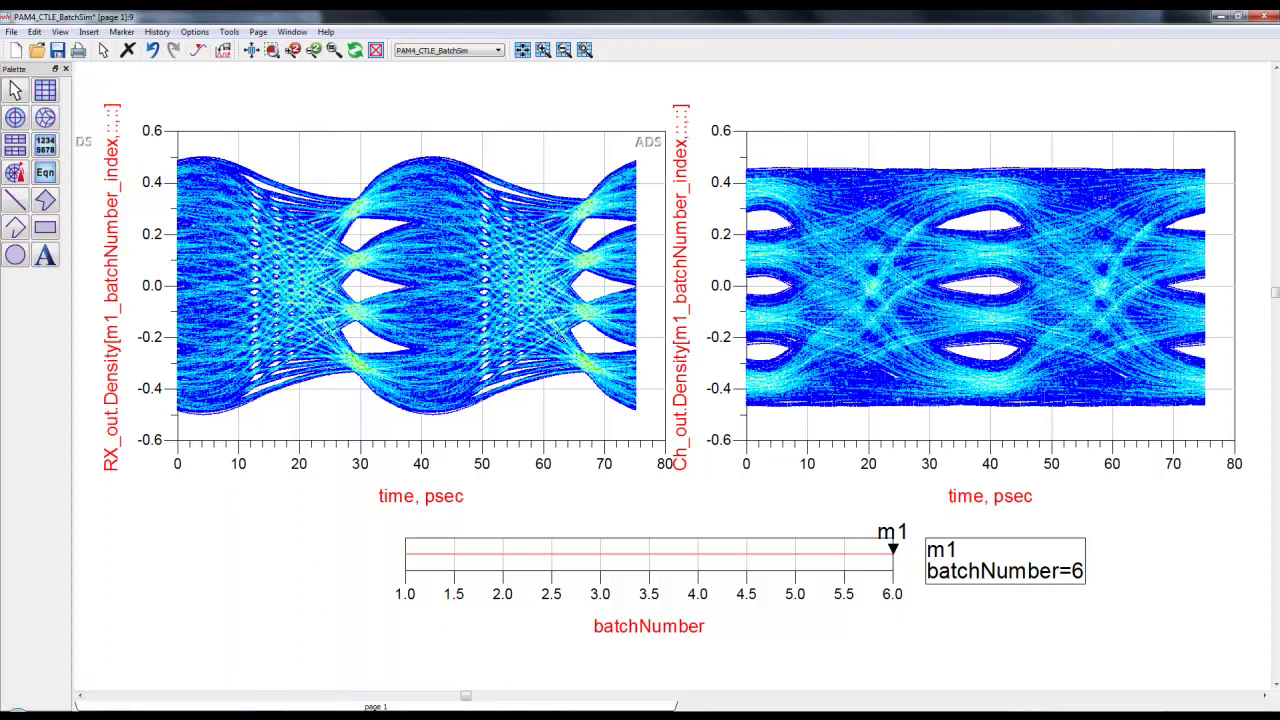
mouse_move(458, 712)
left_click(336, 630)
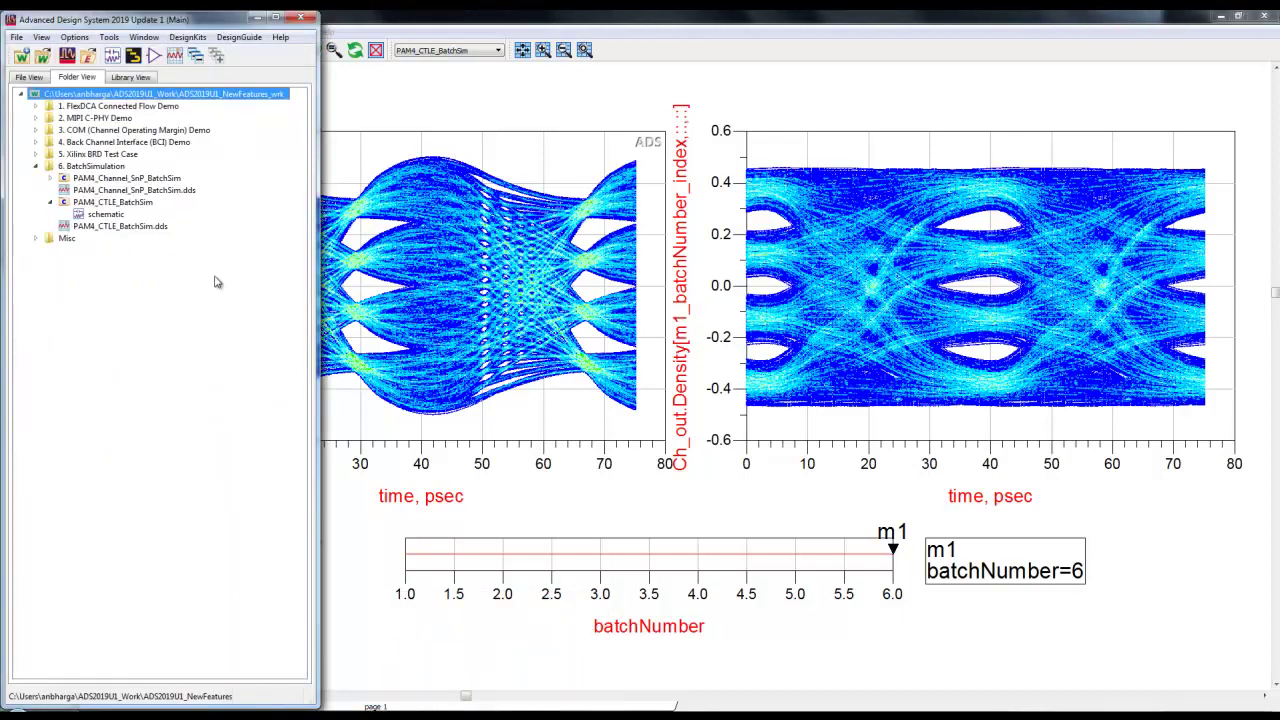
left_click(120, 179)
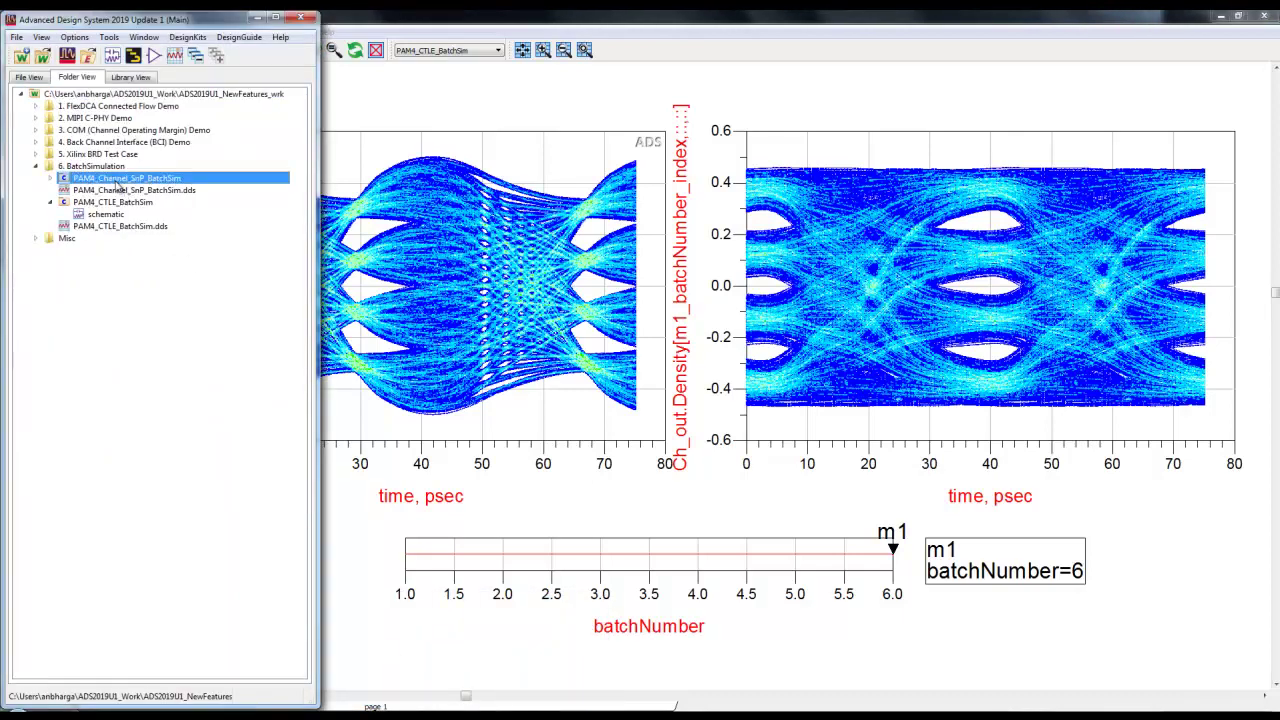
left_click(51, 179)
left_click(92, 190)
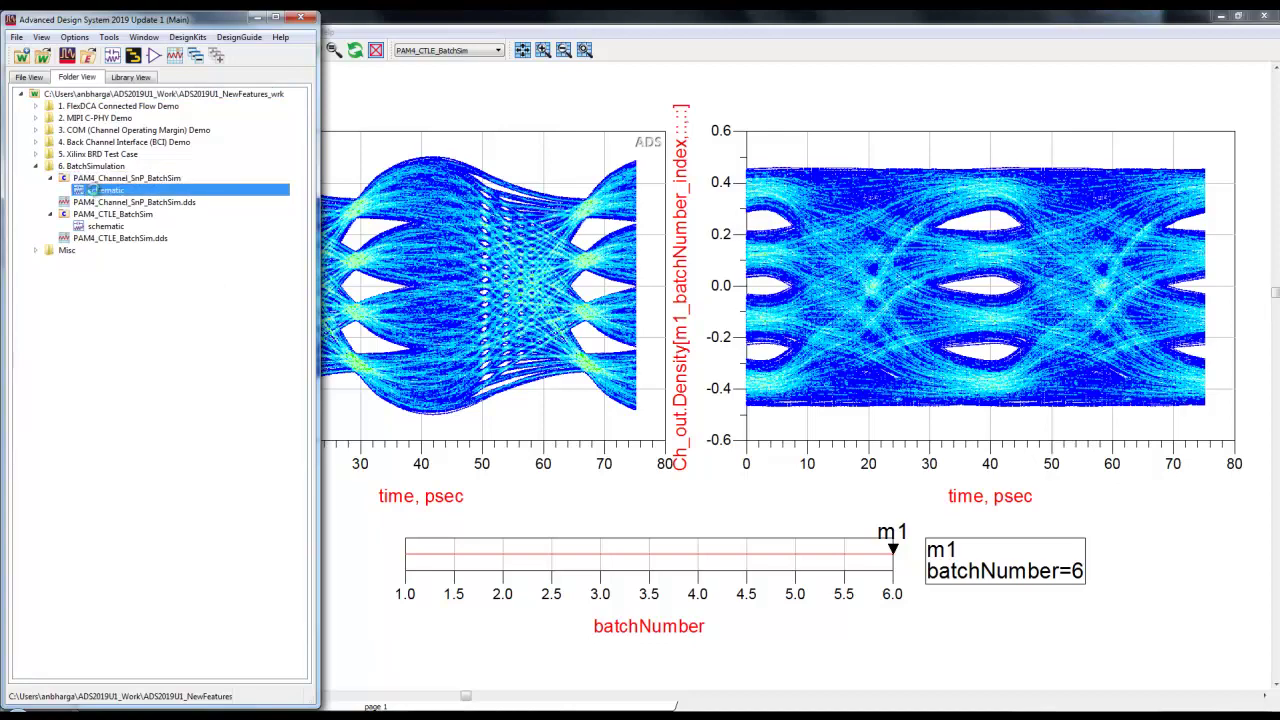
Open the PAM4_Channel_SnP_BatchSim schematic and check VAR7's Channel_SnP value, ./S3_EM_11.s4p.
double_click(92, 190)
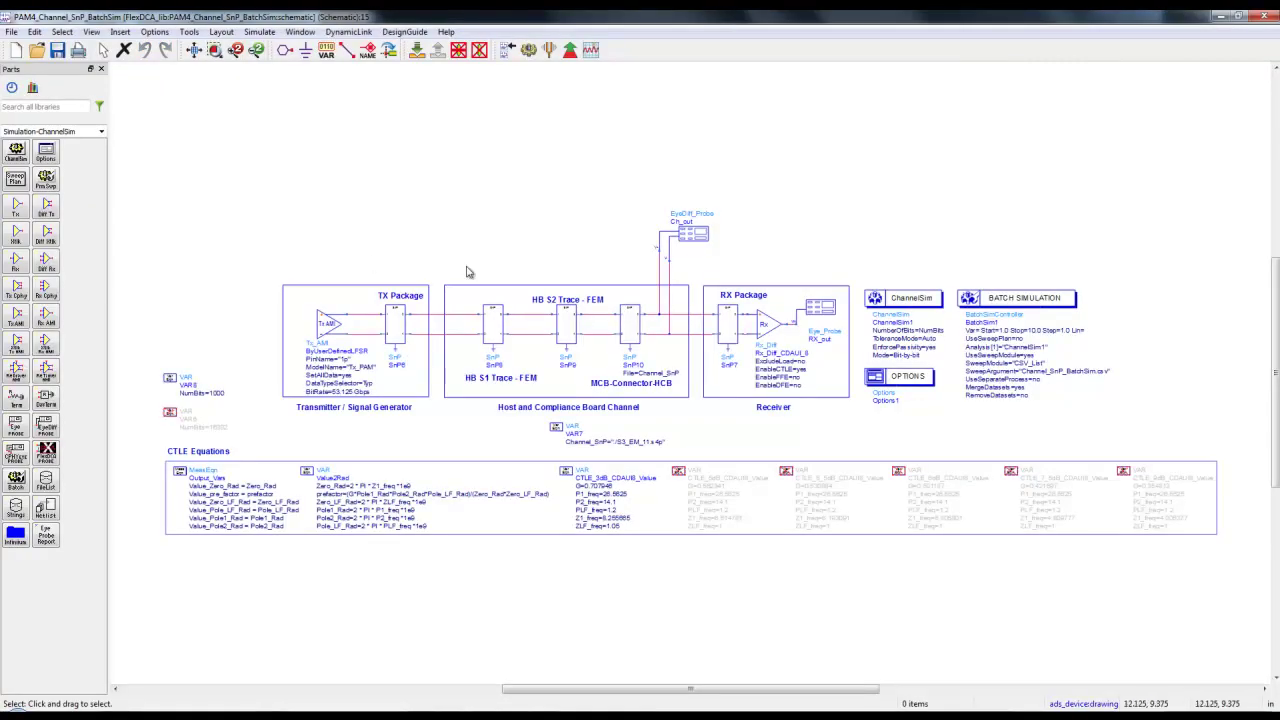
left_click(214, 49)
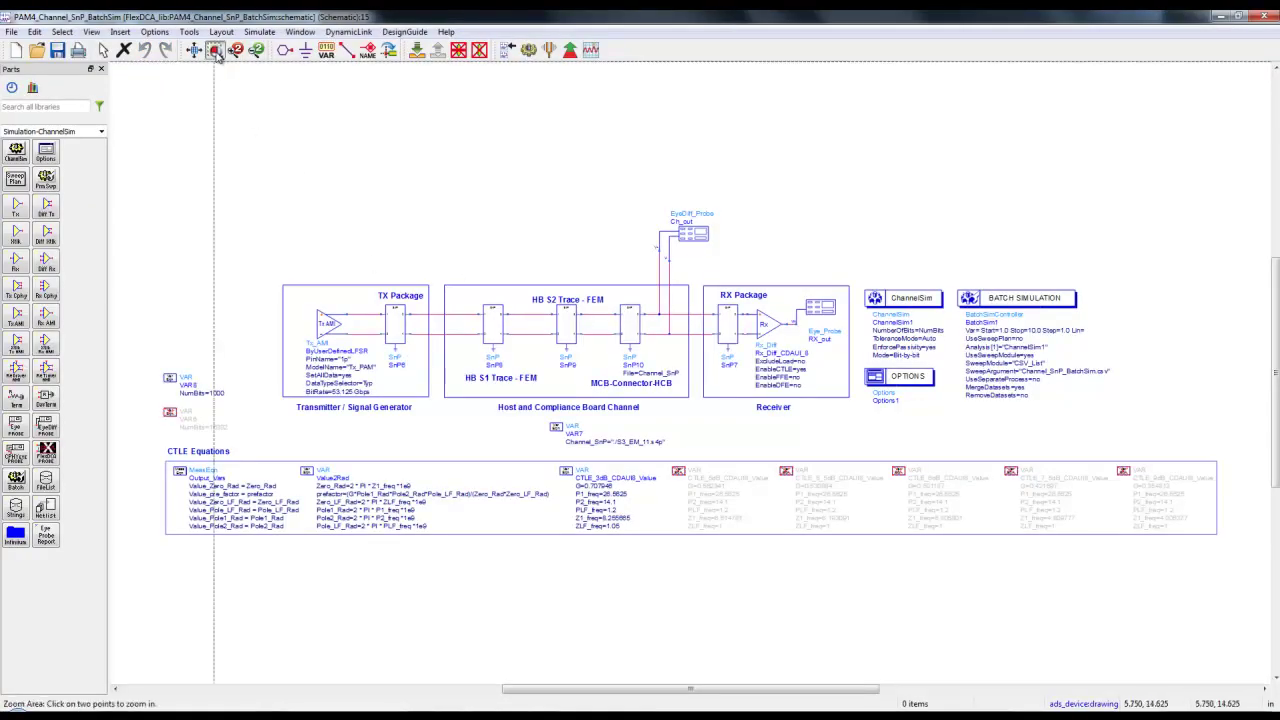
left_click(578, 284)
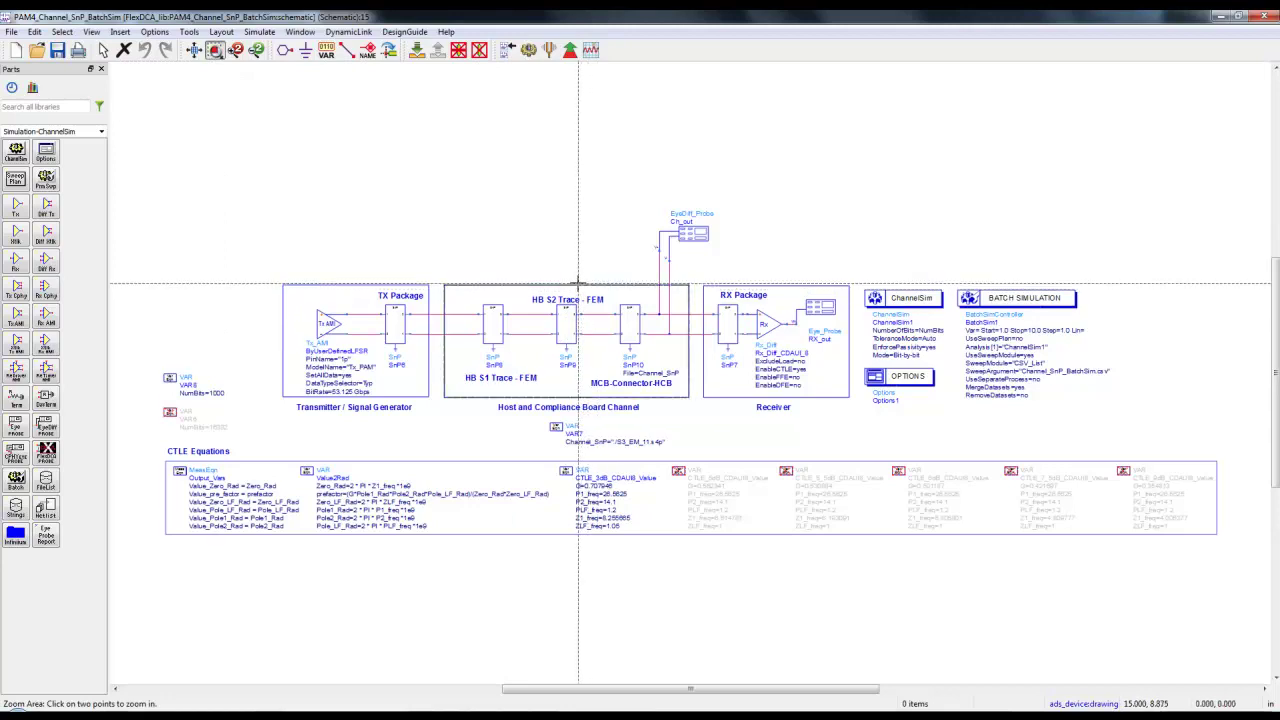
left_click(721, 468)
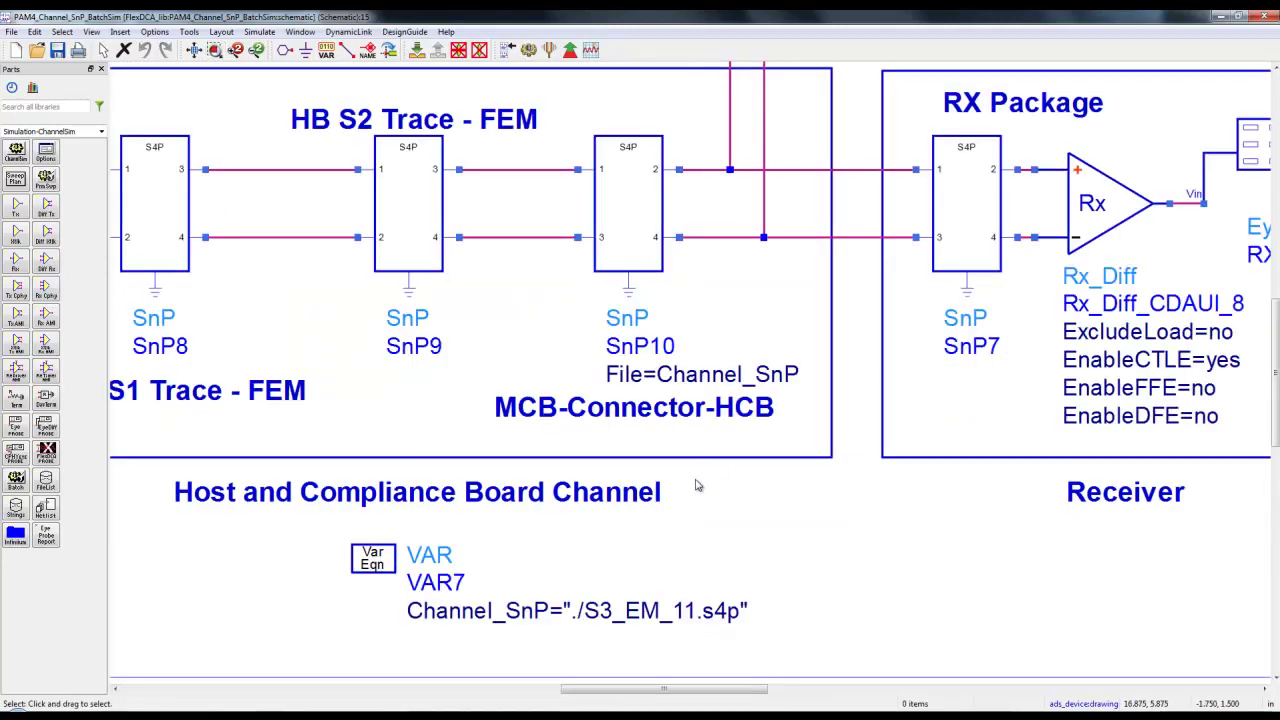
left_click(632, 236)
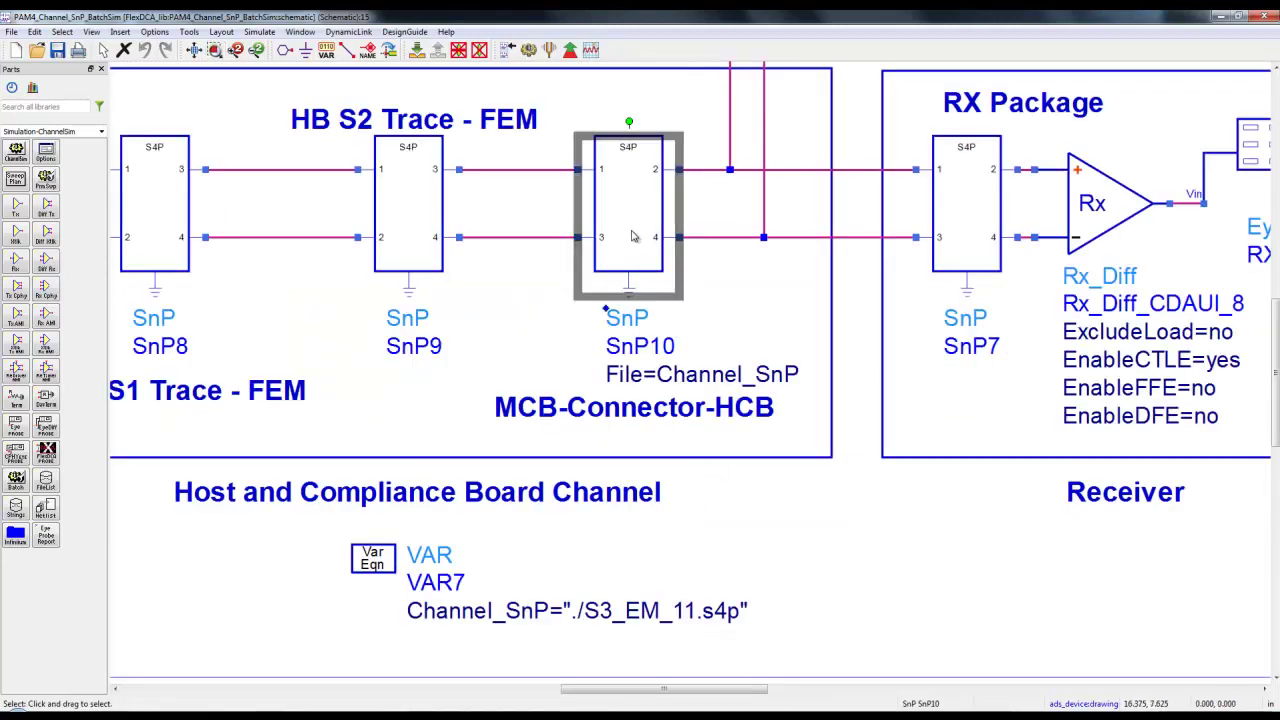
double_click(565, 606)
left_click(565, 611)
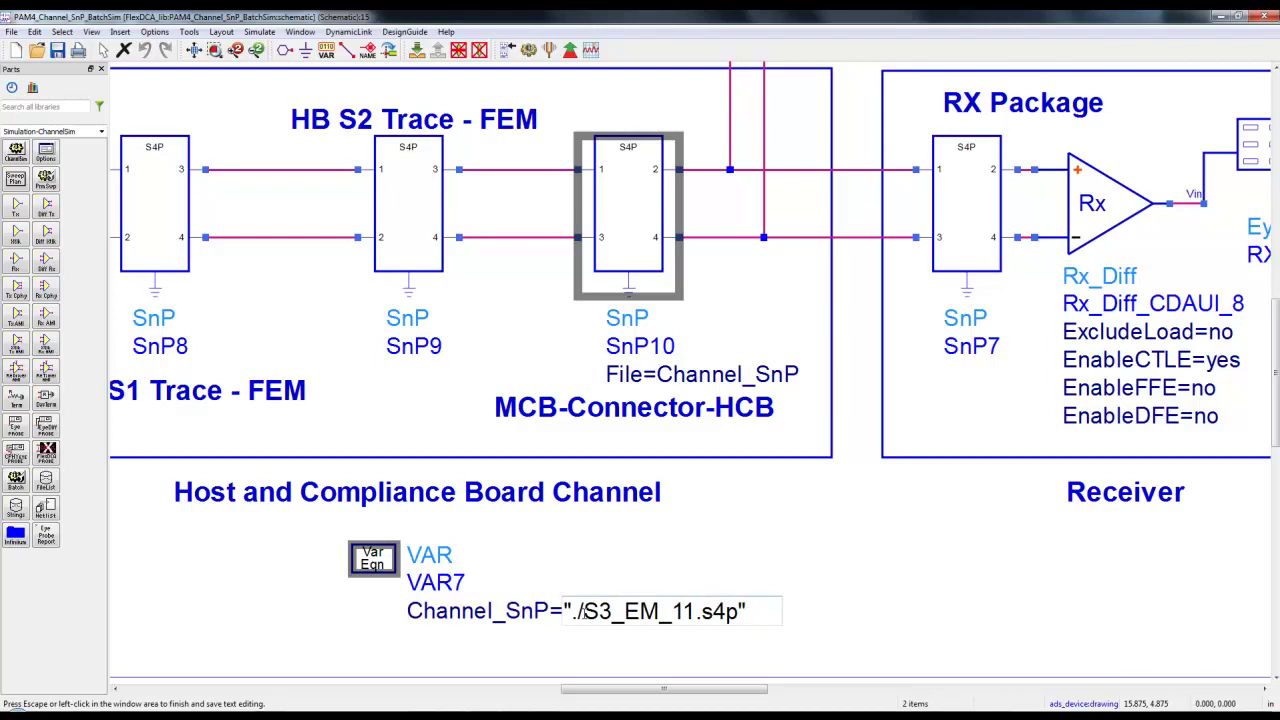
key("Right")
left_click_drag(584, 611, 739, 611)
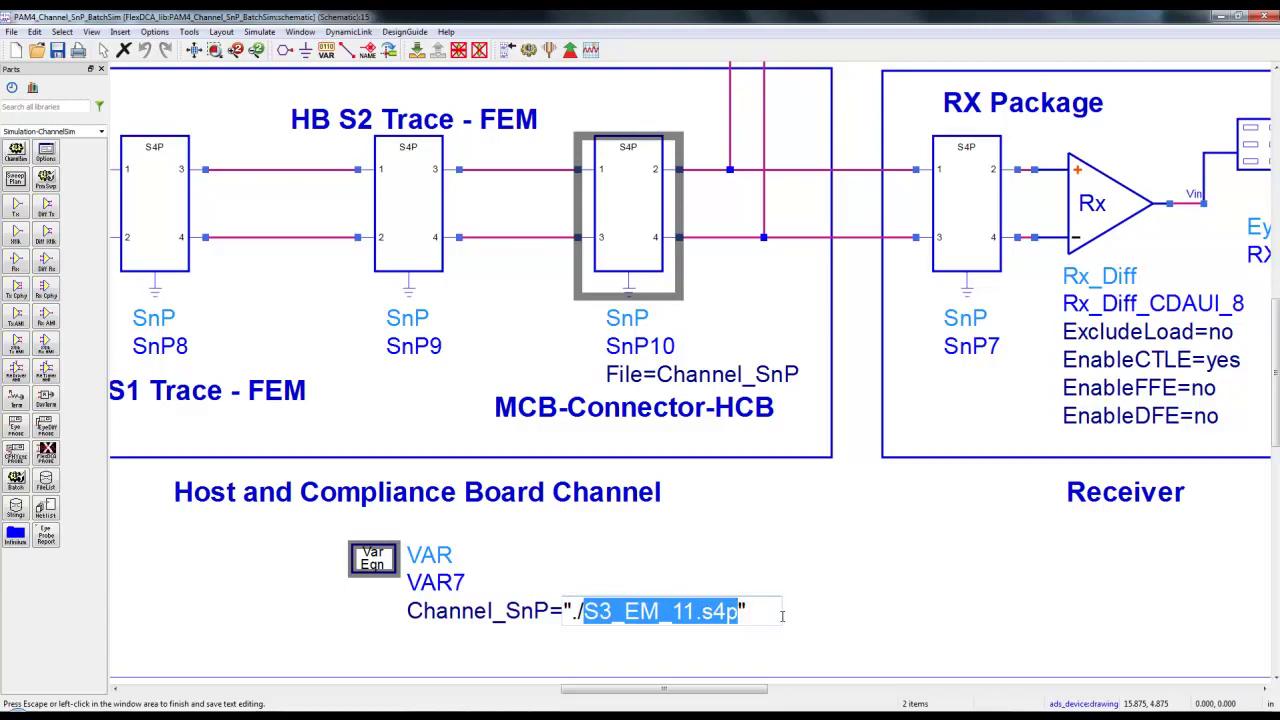
left_click(779, 616)
left_click(818, 567)
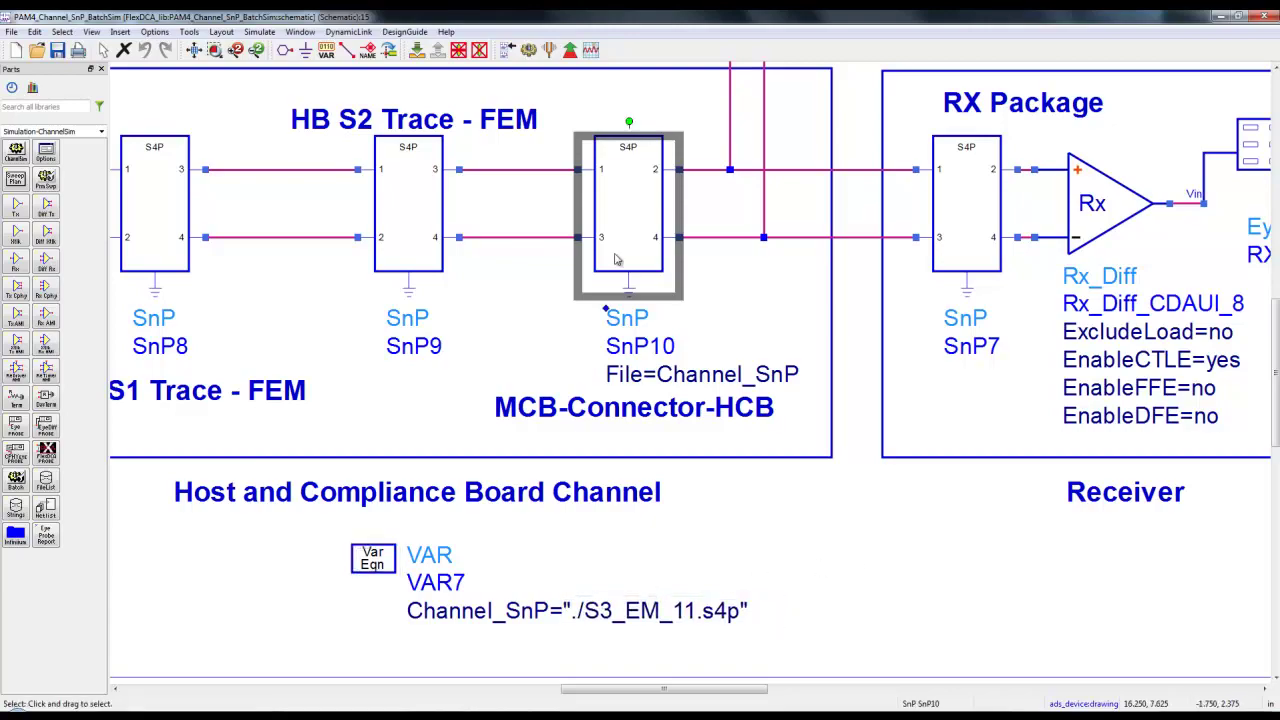
Confirm SnP10's File name field references the Channel_SnP variable.
double_click(616, 256)
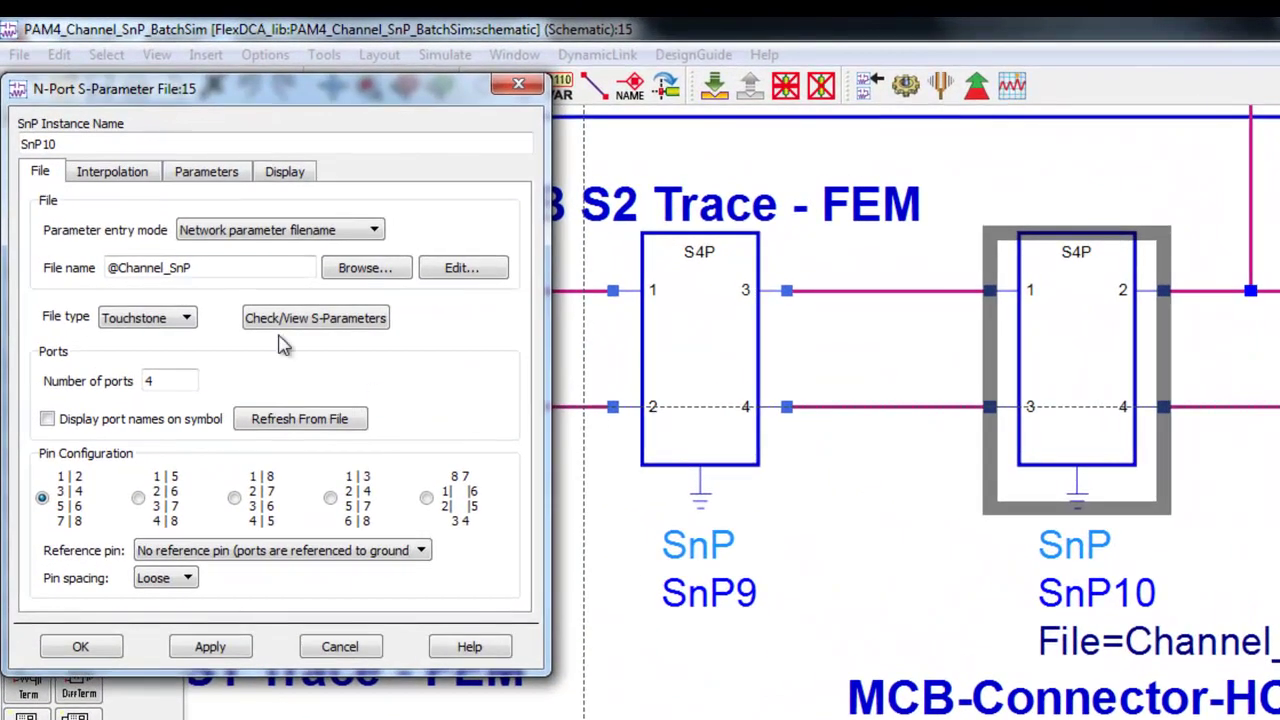
double_click(119, 268)
left_click(119, 268)
left_click_drag(194, 268, 131, 266)
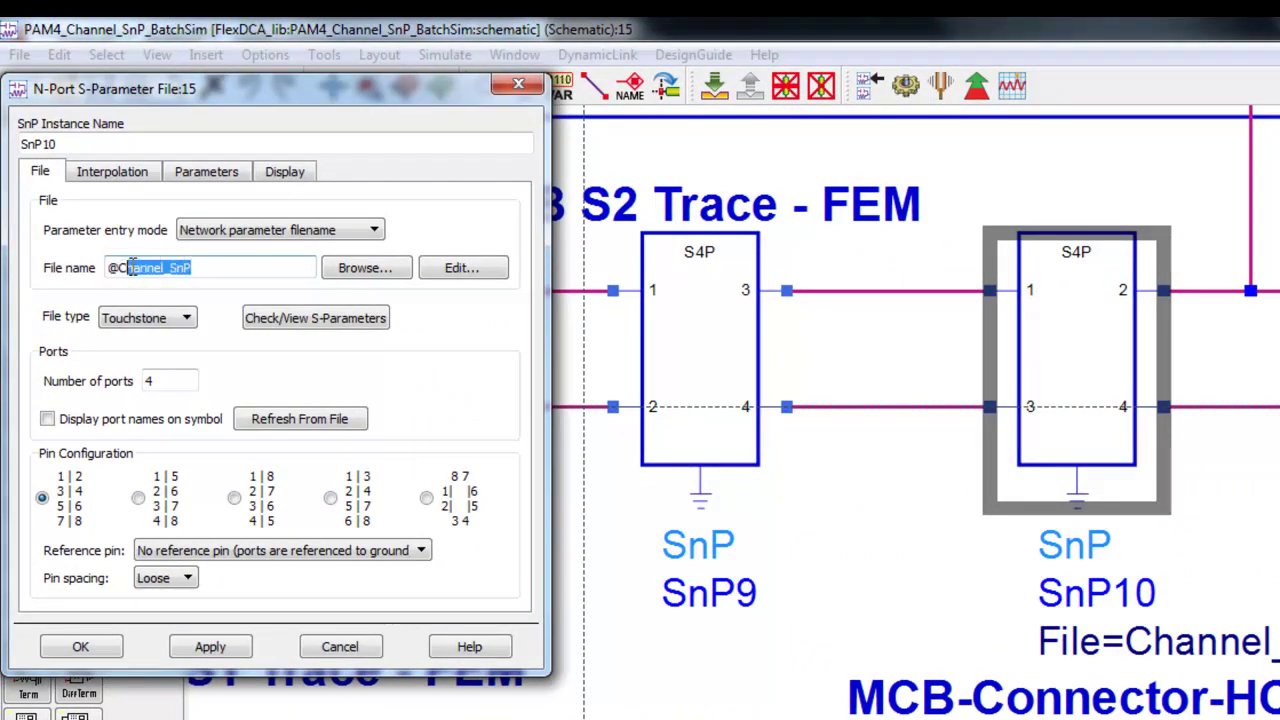
left_click(204, 268)
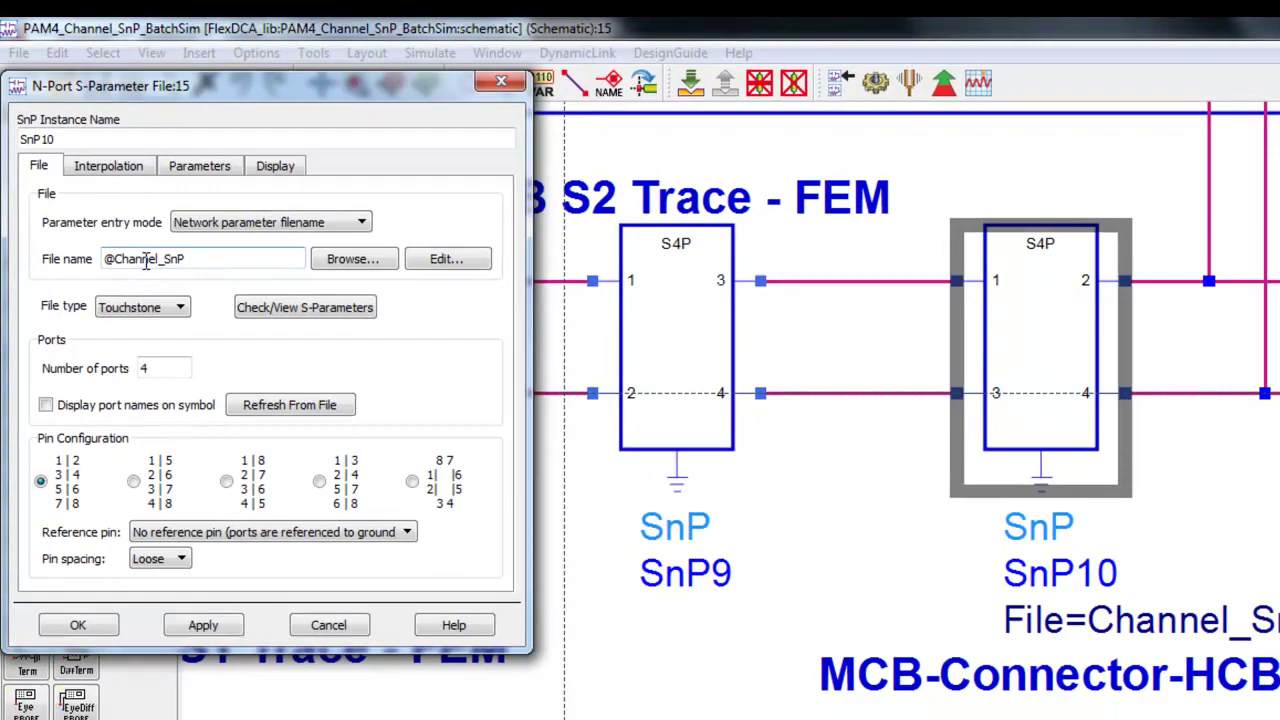
left_click(78, 624)
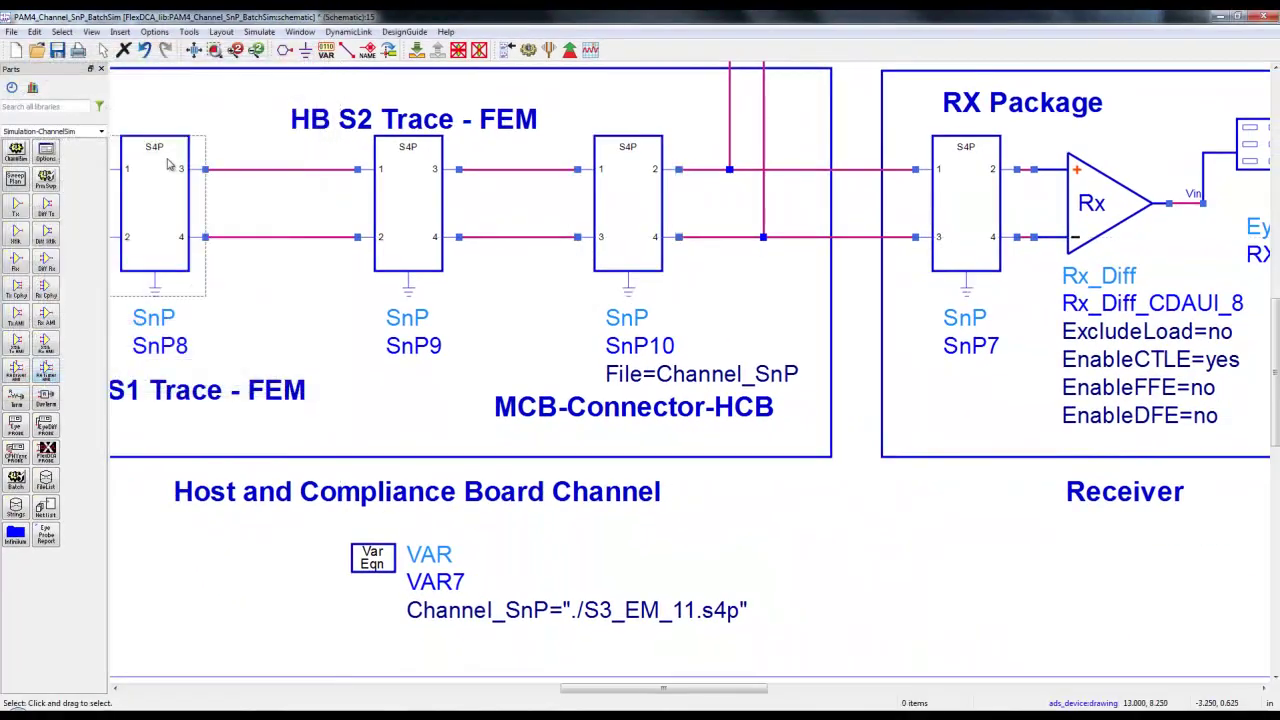
Zoom in on the BatchSimController and open its BatchSimulation settings at the CSV sweep file name.
left_click(193, 49)
left_click(214, 49)
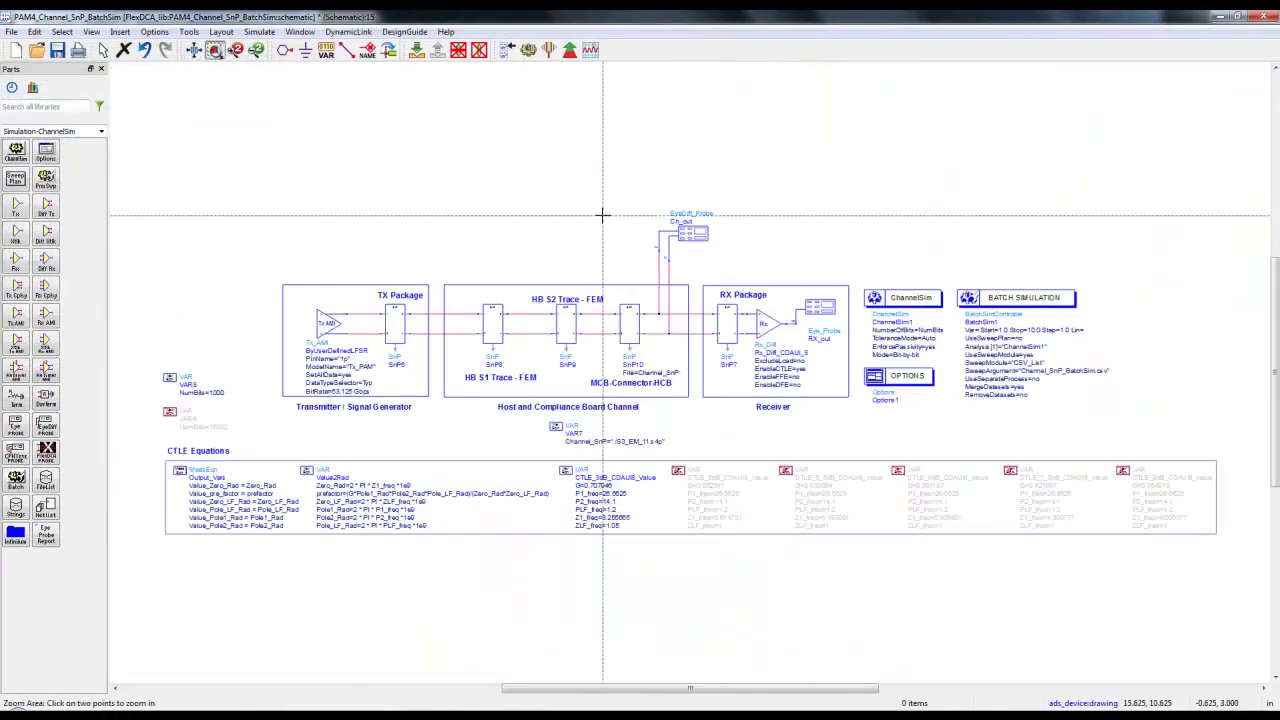
left_click(955, 298)
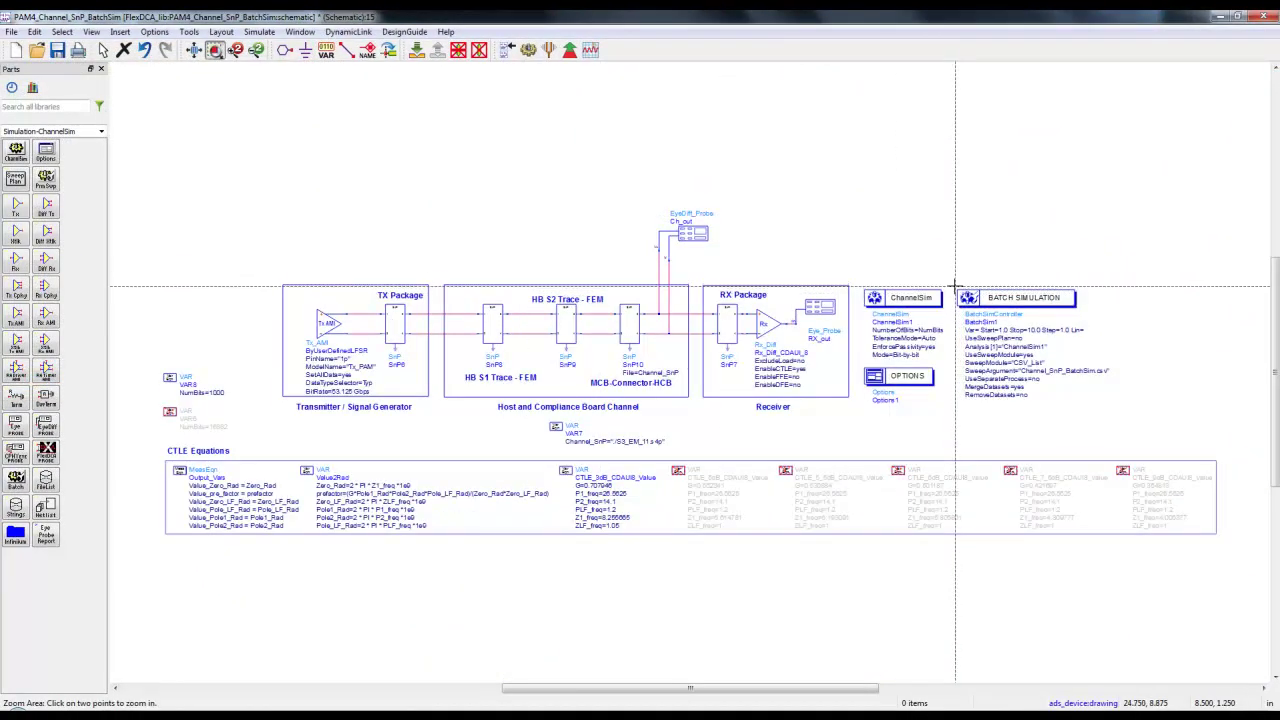
left_click(1110, 421)
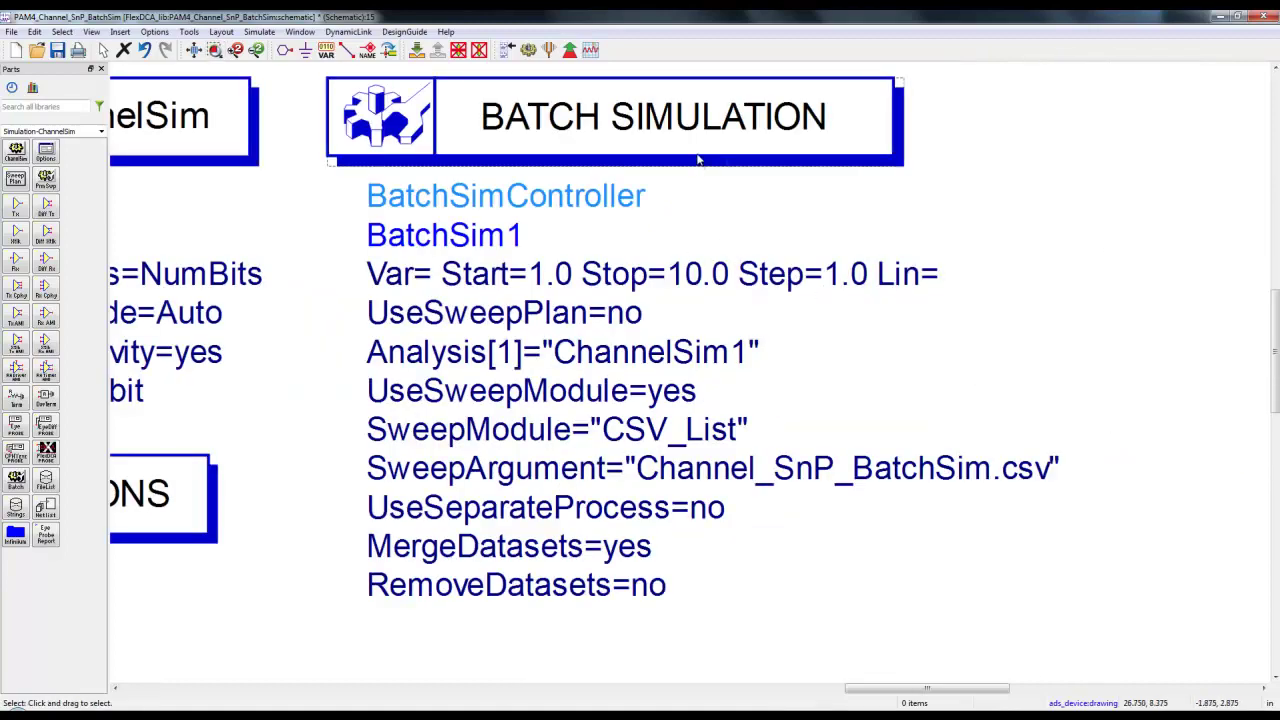
double_click(698, 160)
left_click(176, 324)
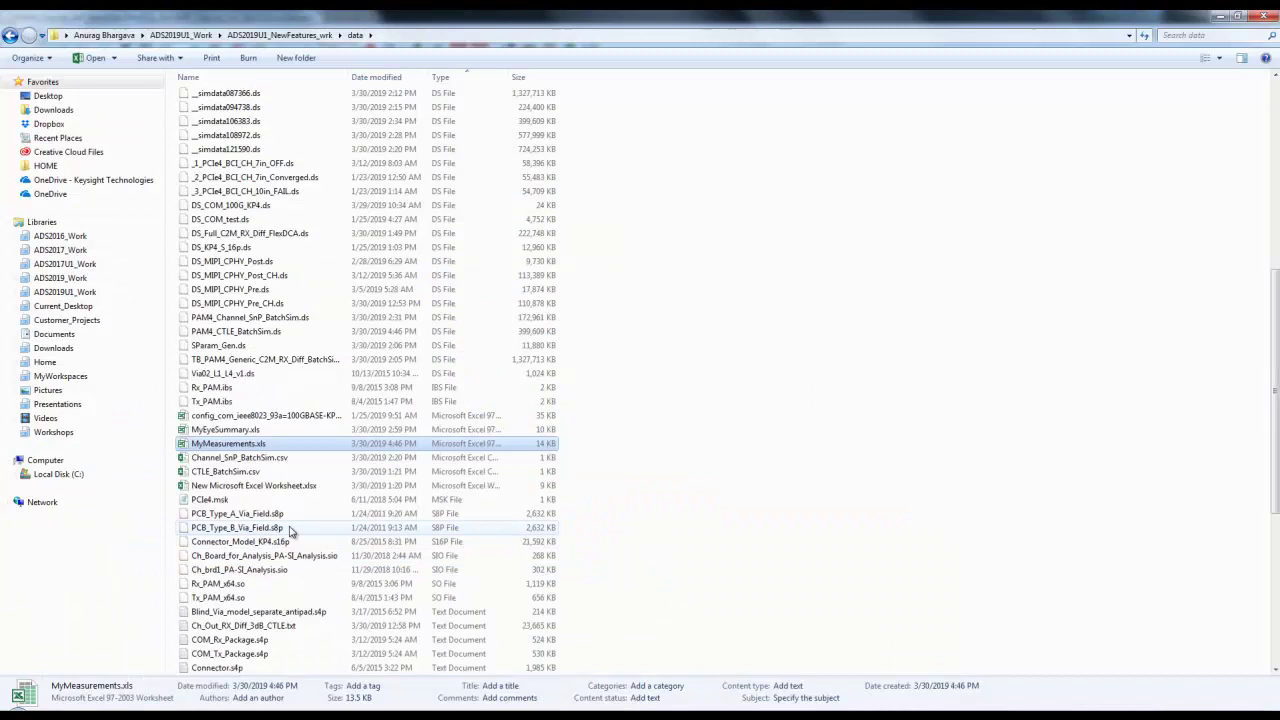
Open Channel_SnP_BatchSim.csv from the workspace data folder in Excel.
left_click(247, 460)
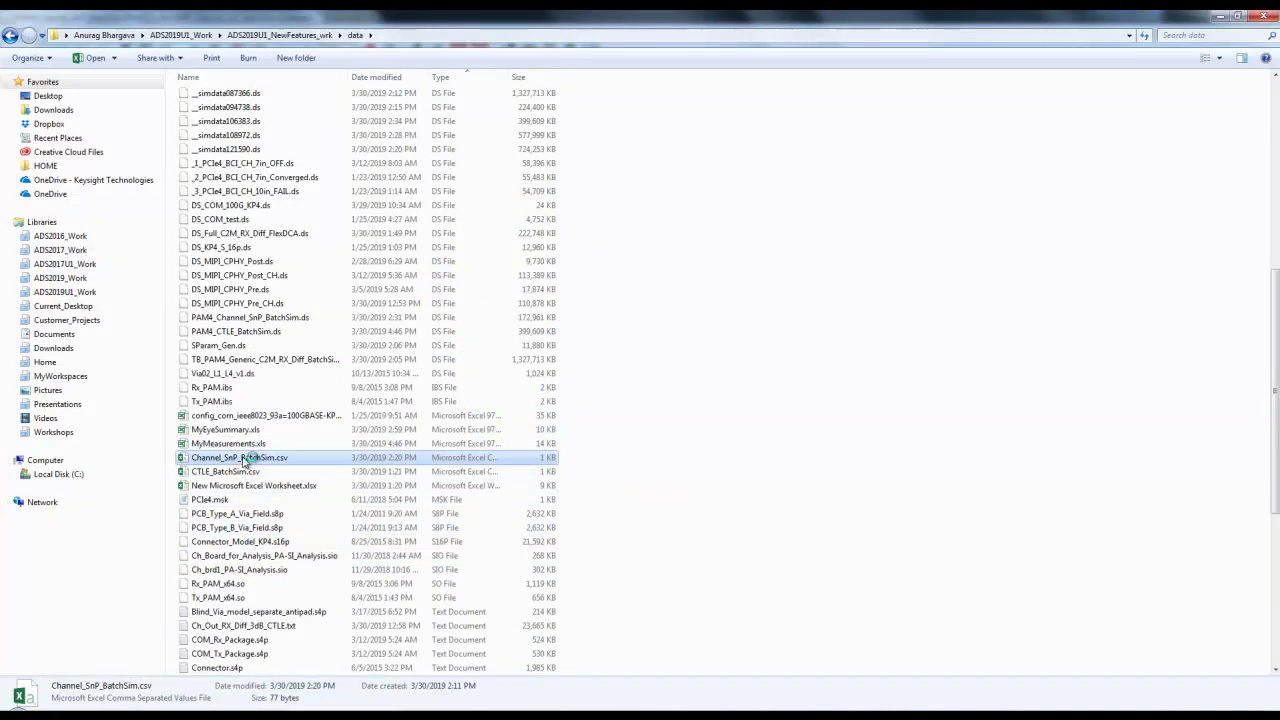
double_click(283, 460)
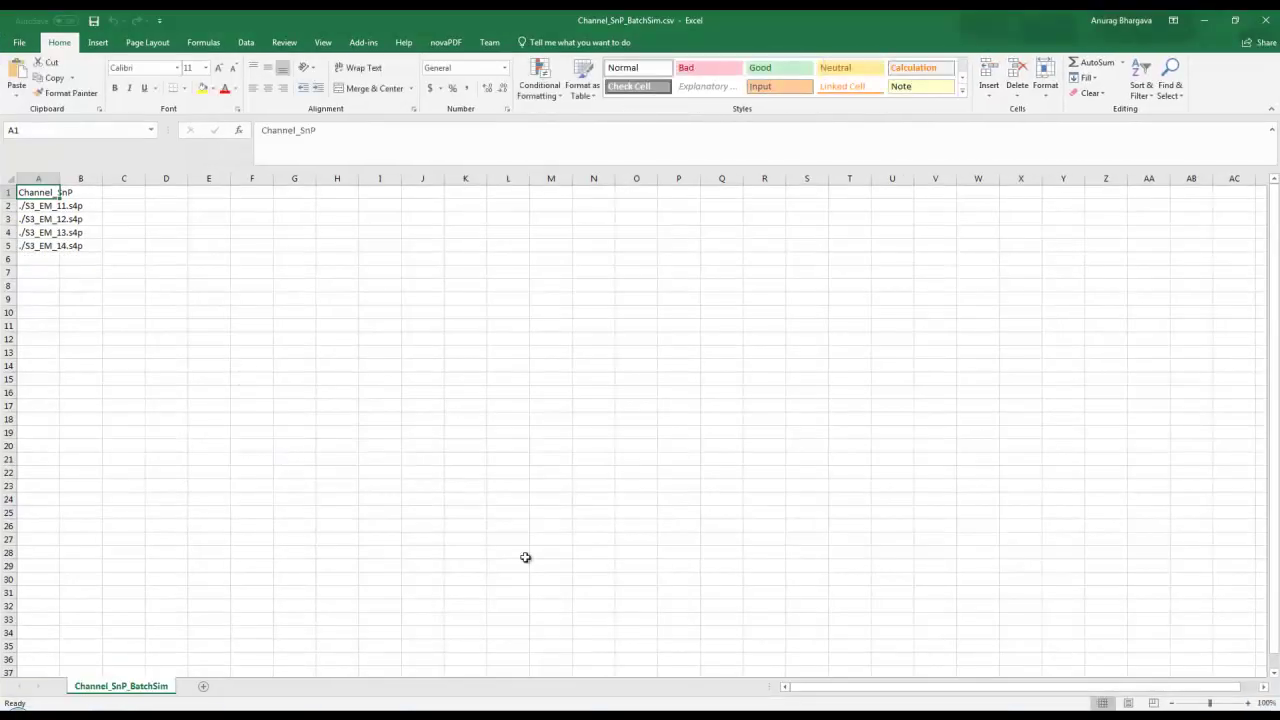
Zoom the sheet to 140% and autofit column A to the longest file path.
left_click(520, 554)
left_click(1248, 703)
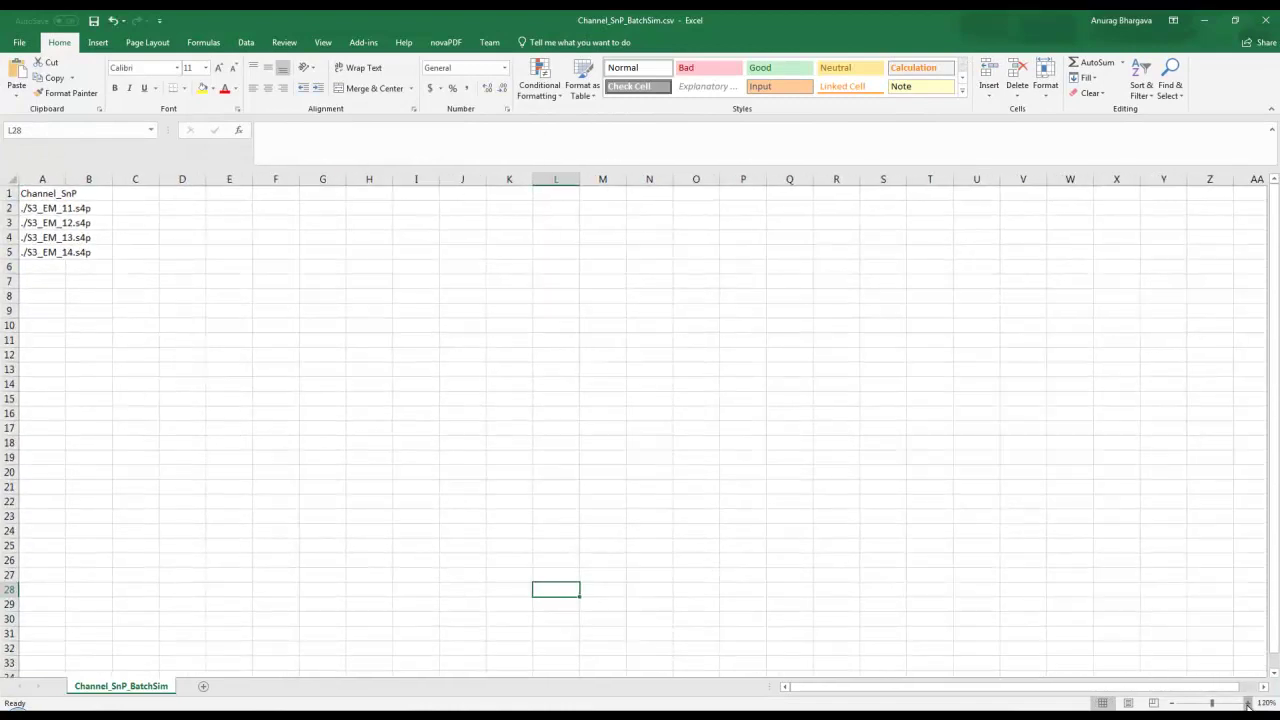
left_click(1248, 703)
left_click(1248, 703)
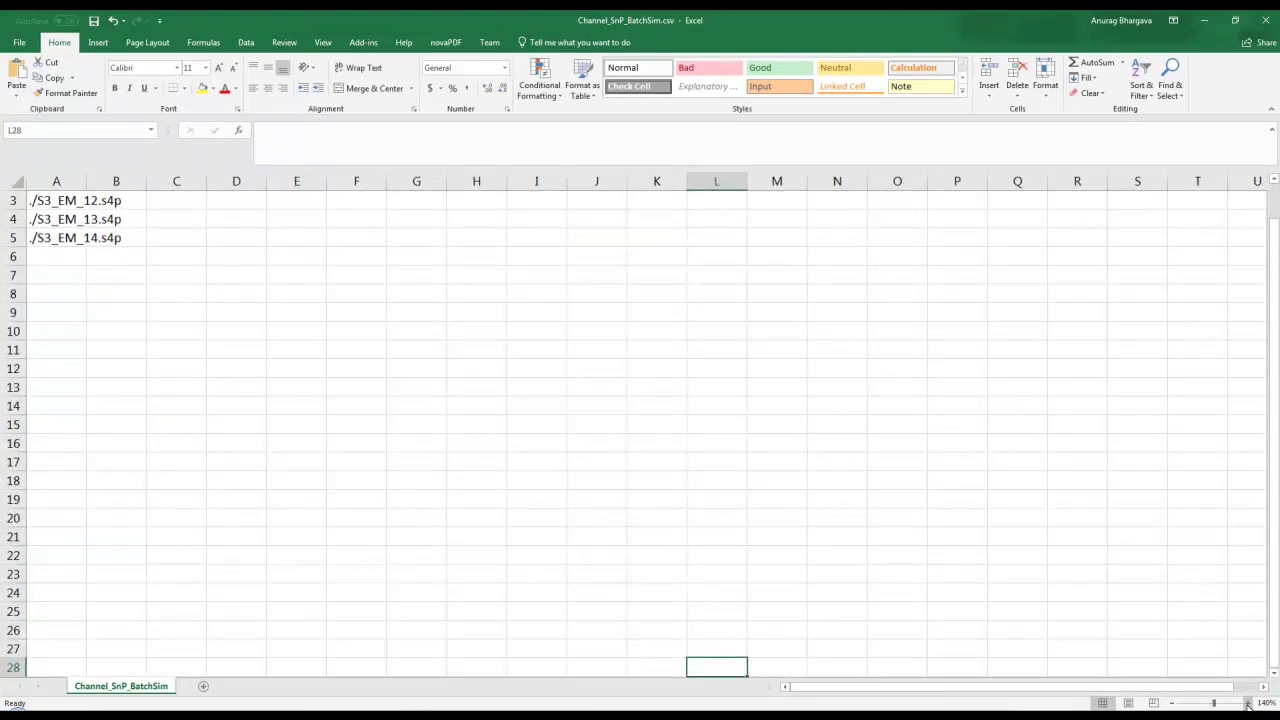
left_click_drag(1274, 580, 1274, 562)
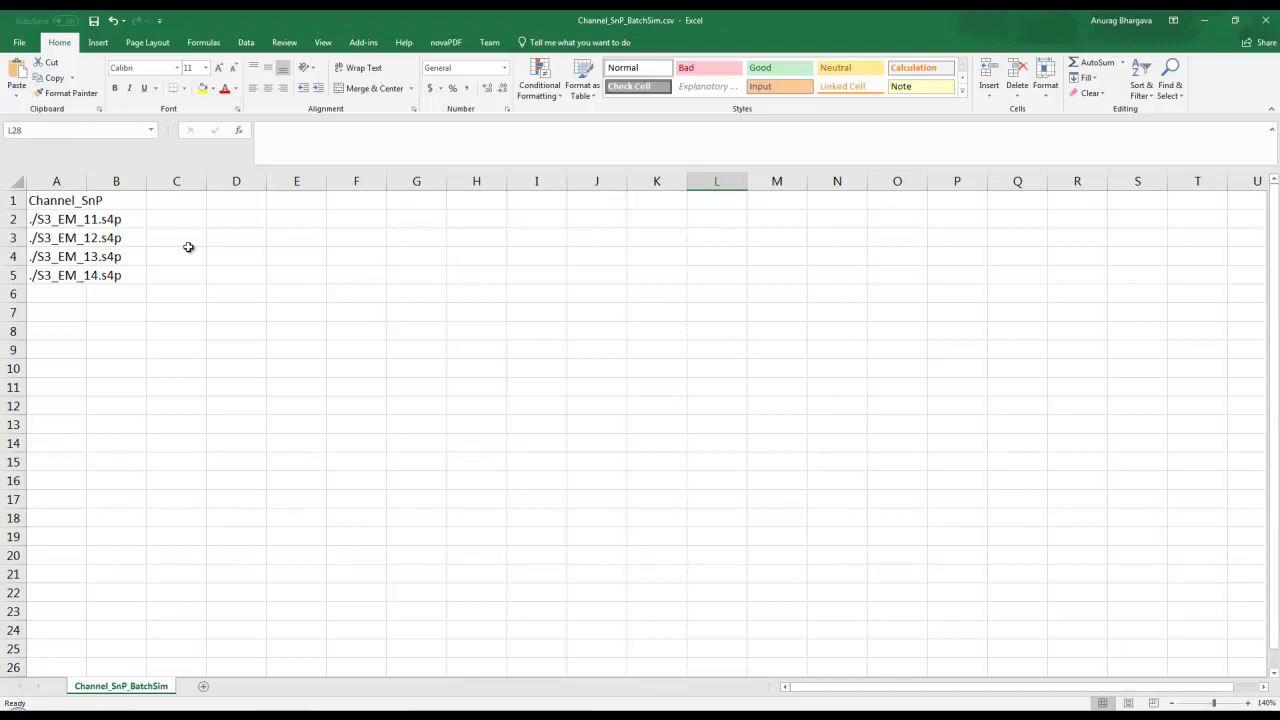
left_click(112, 199)
double_click(86, 181)
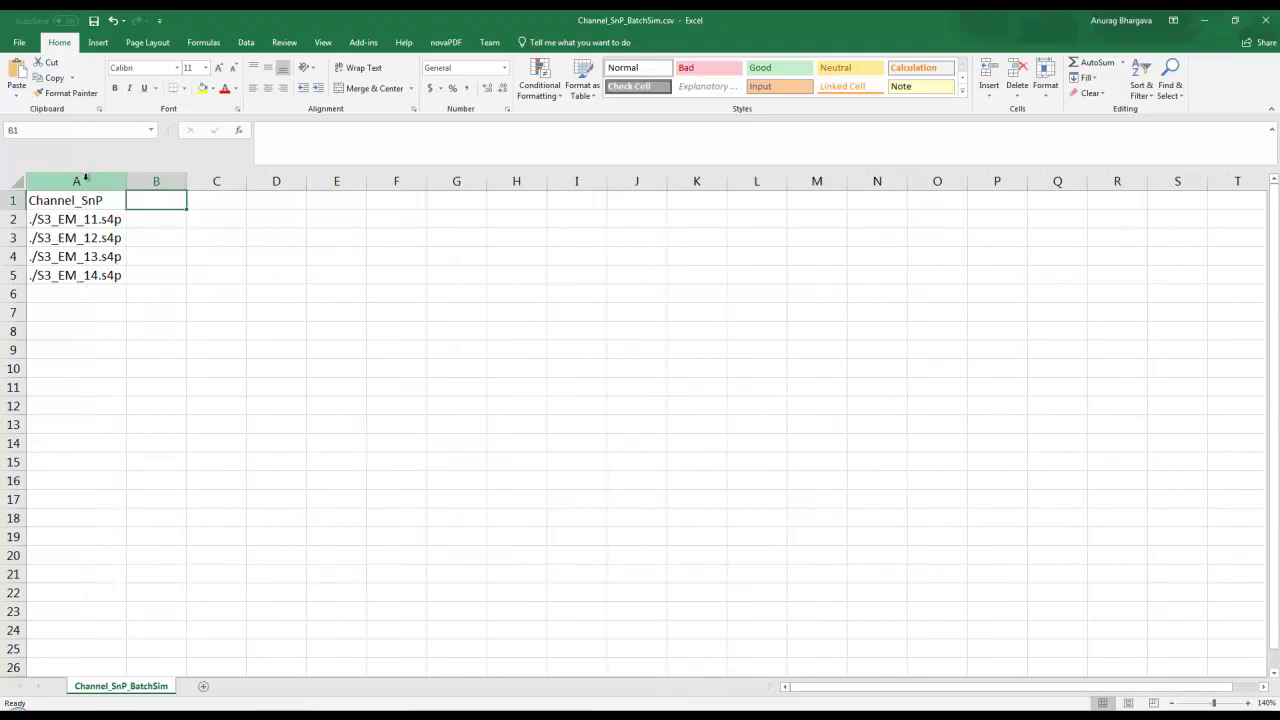
left_click(130, 310)
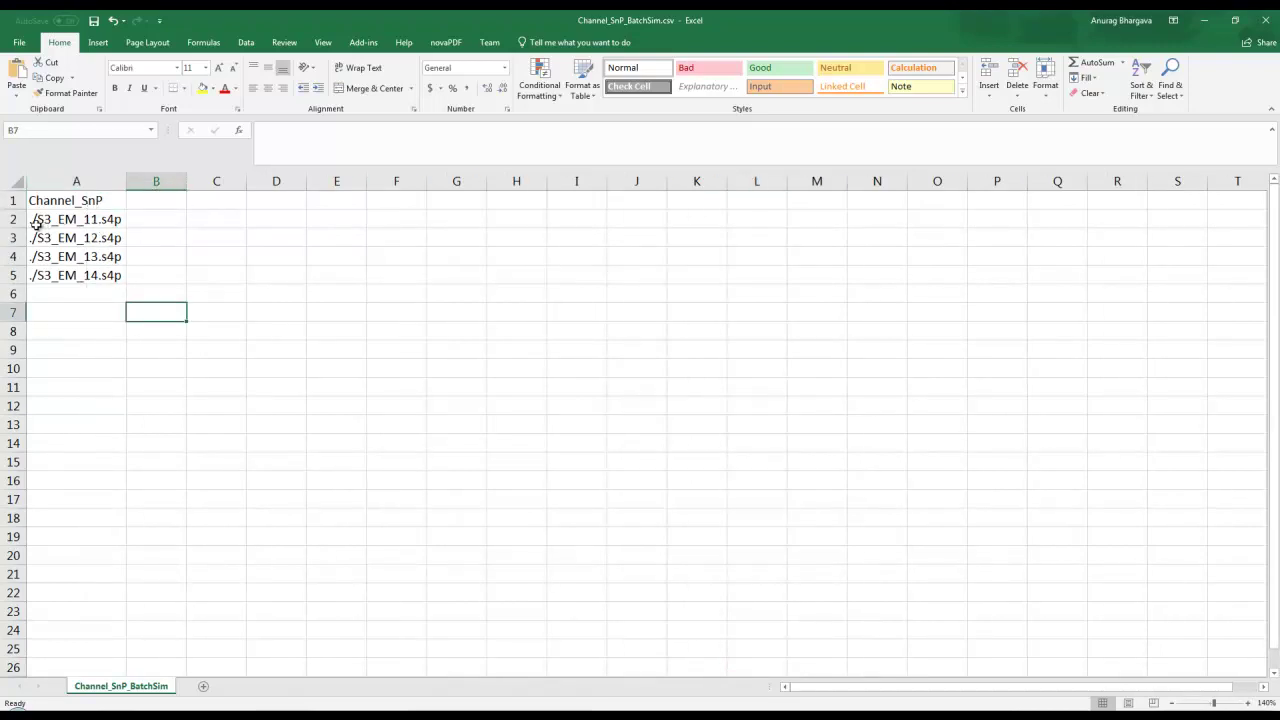
Review the four channel entries ./S3_EM_11.s4p through ./S3_EM_14.s4p in cells A2–A5.
left_click(86, 221)
left_click(90, 238)
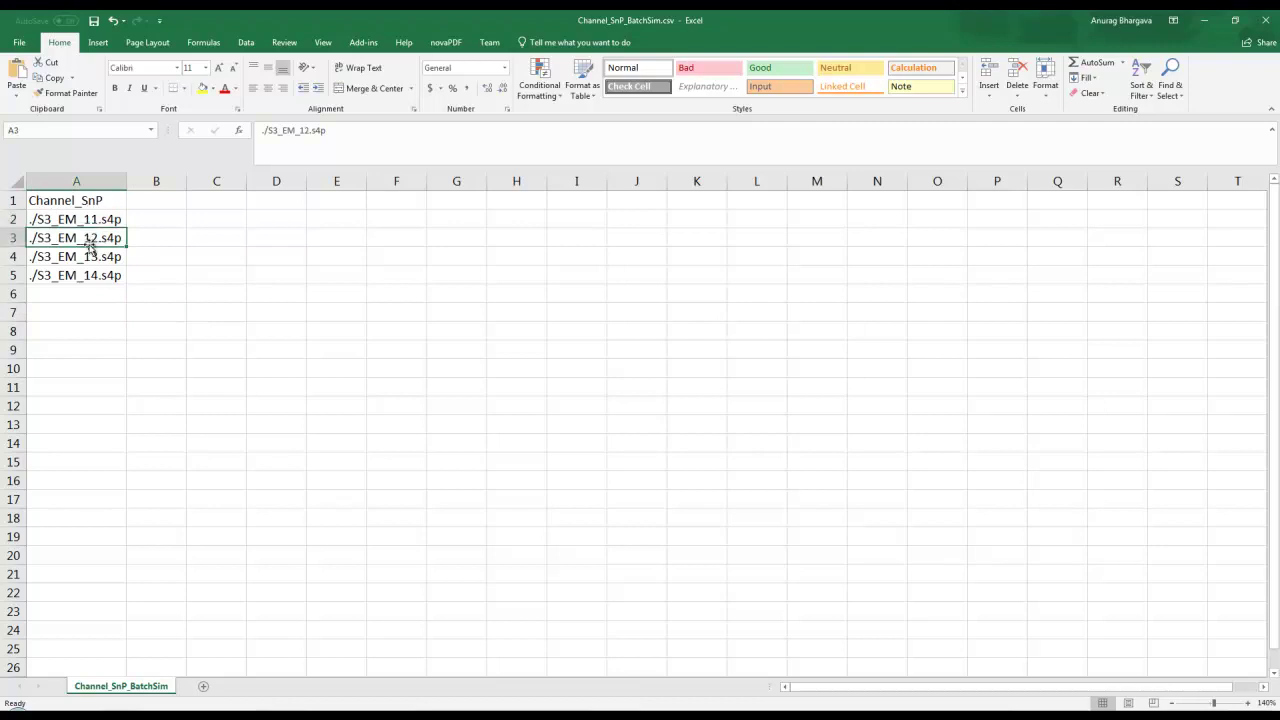
left_click(90, 257)
left_click(90, 278)
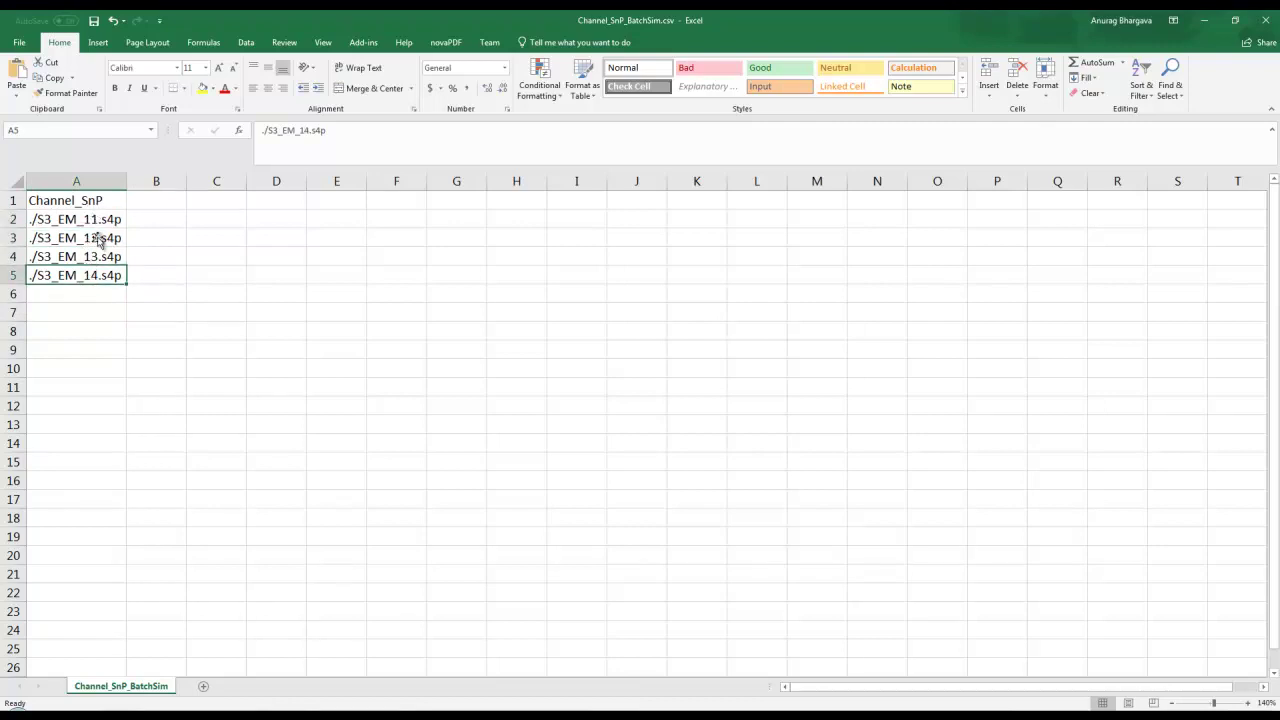
left_click(100, 344)
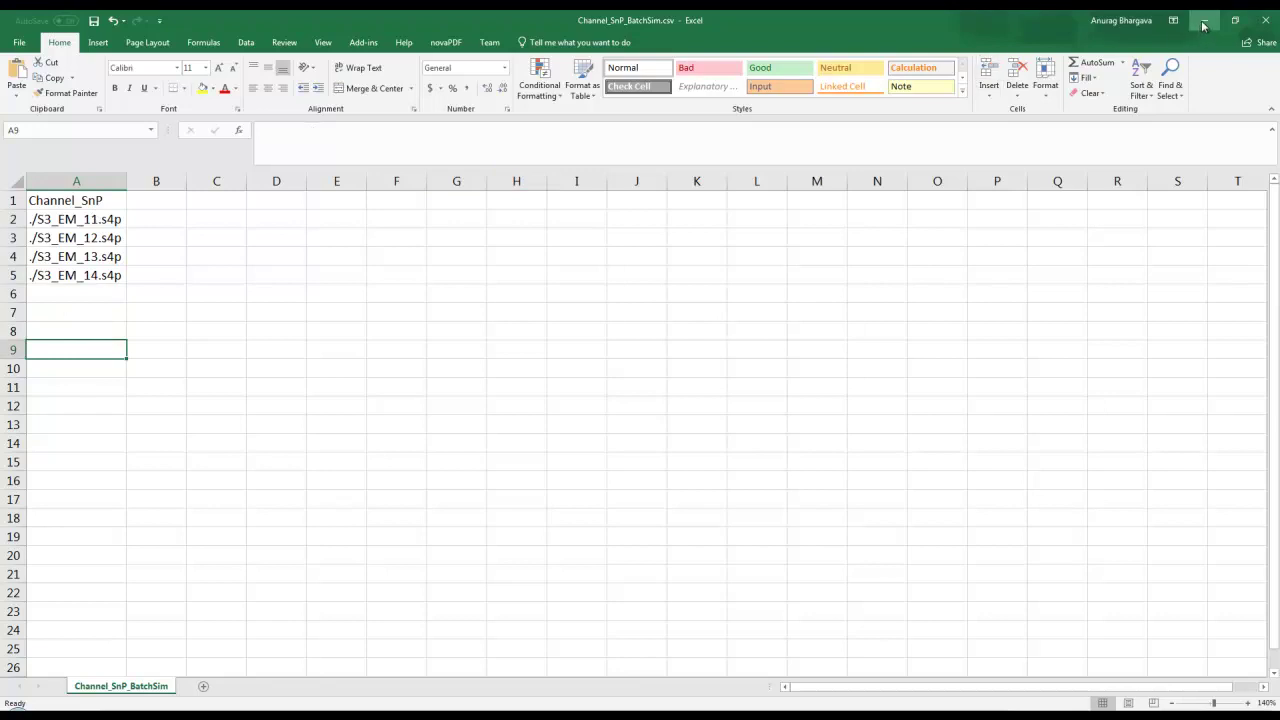
Close Channel_SnP_BatchSim.csv in Excel without saving changes.
left_click(1265, 20)
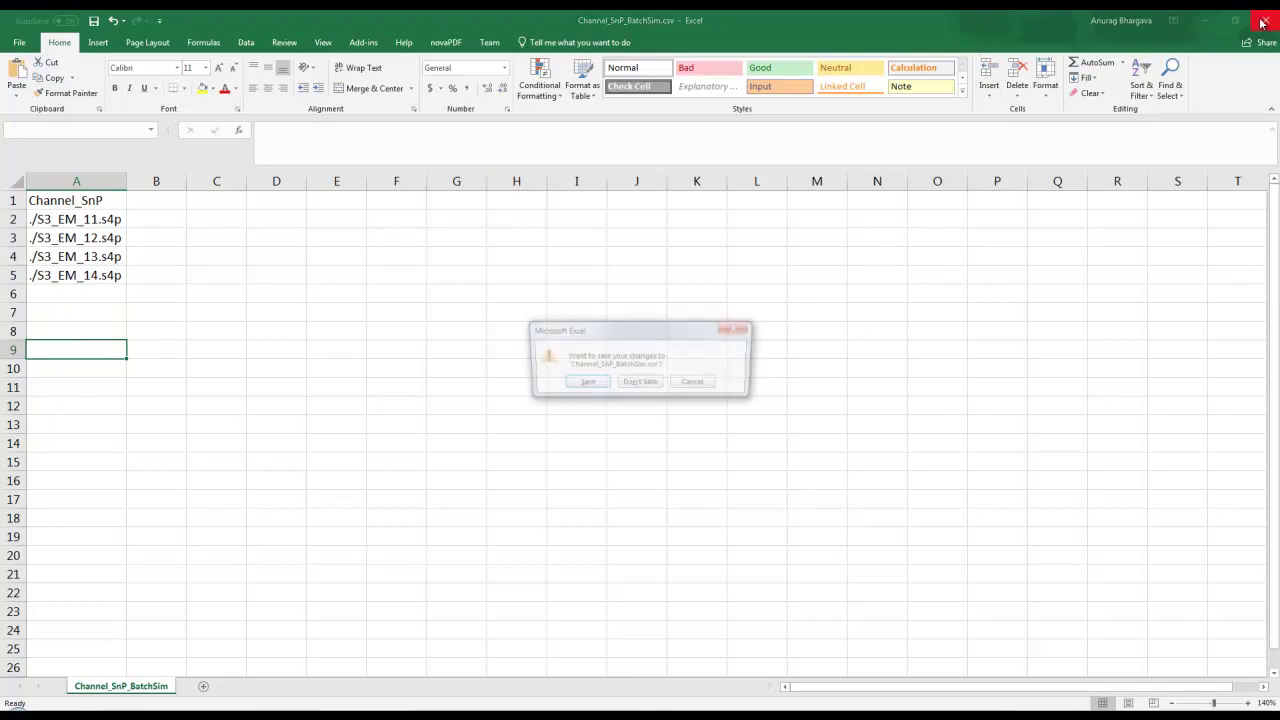
left_click(640, 384)
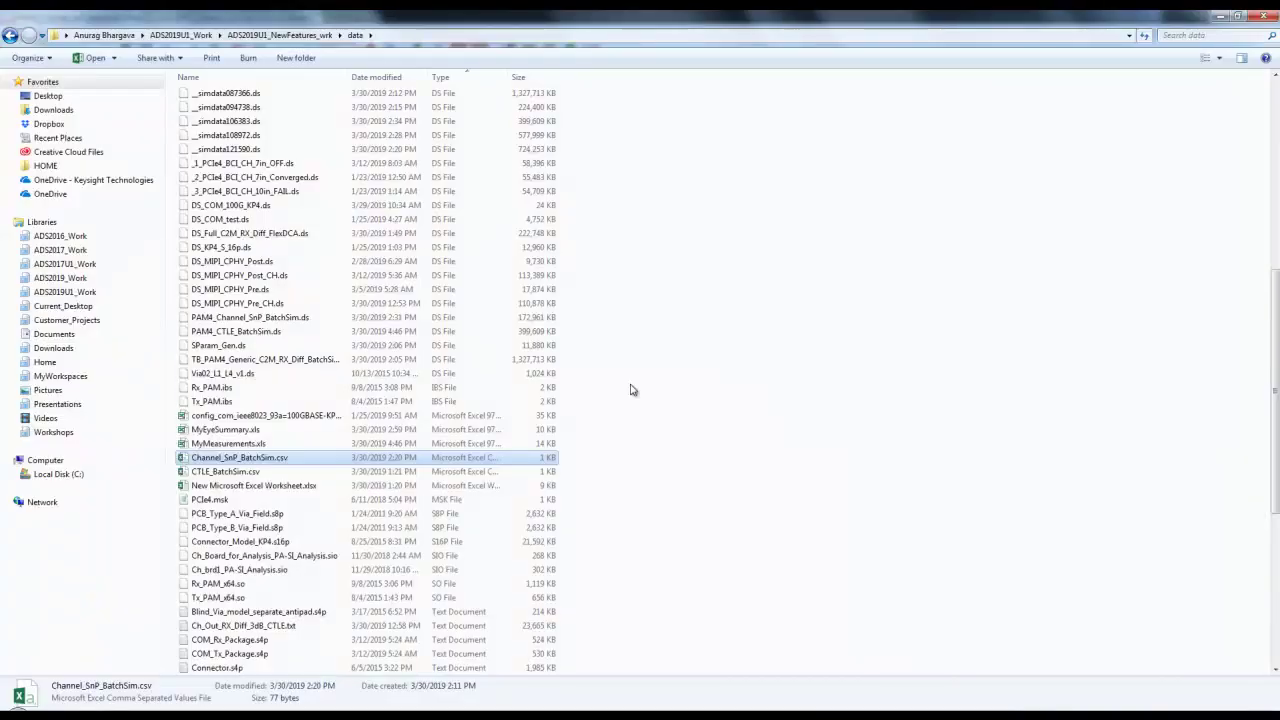
left_click(455, 717)
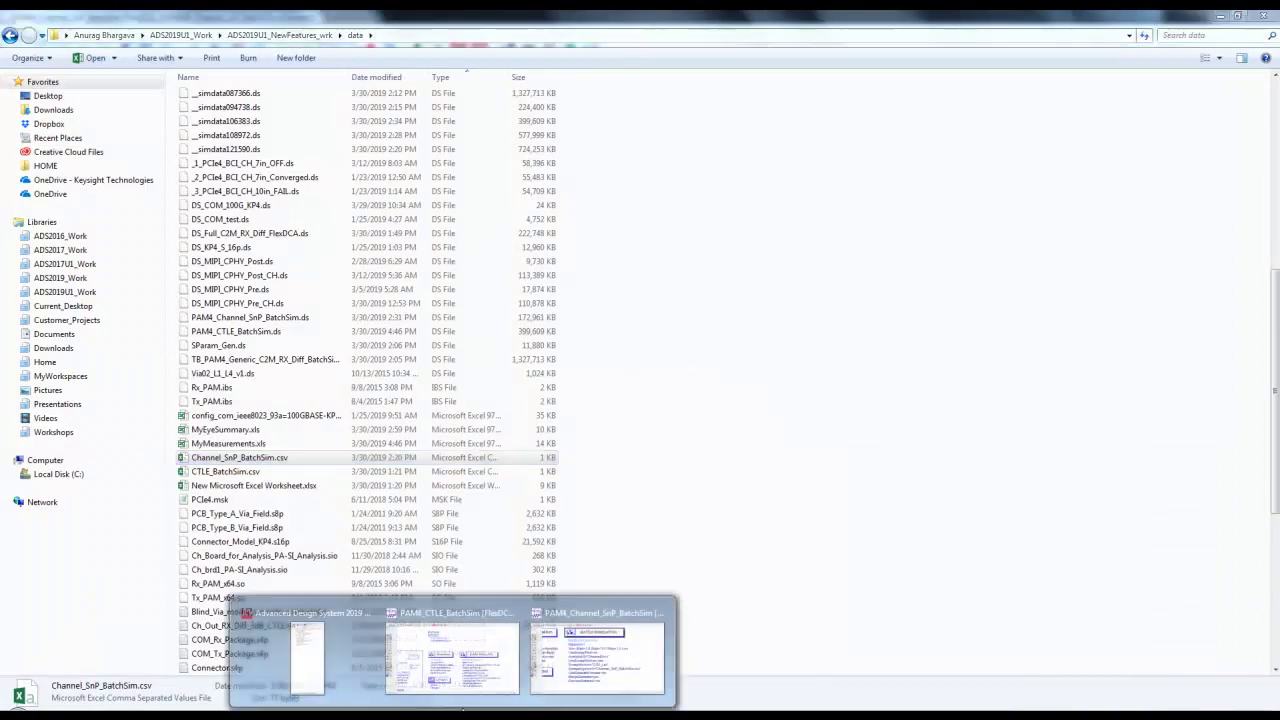
Return to the PAM4_Channel_SnP_BatchSim schematic, cancel the BatchSimulation dialog, and fit the whole design.
left_click(576, 665)
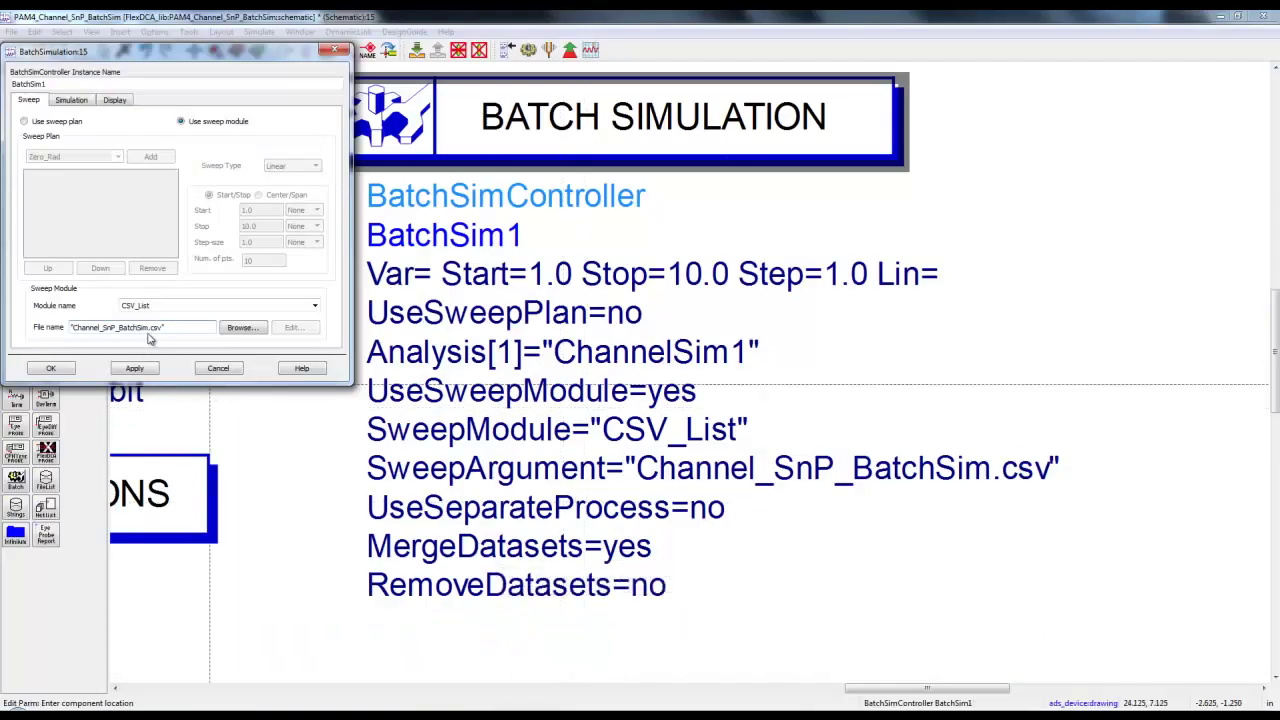
left_click(212, 370)
left_click(193, 52)
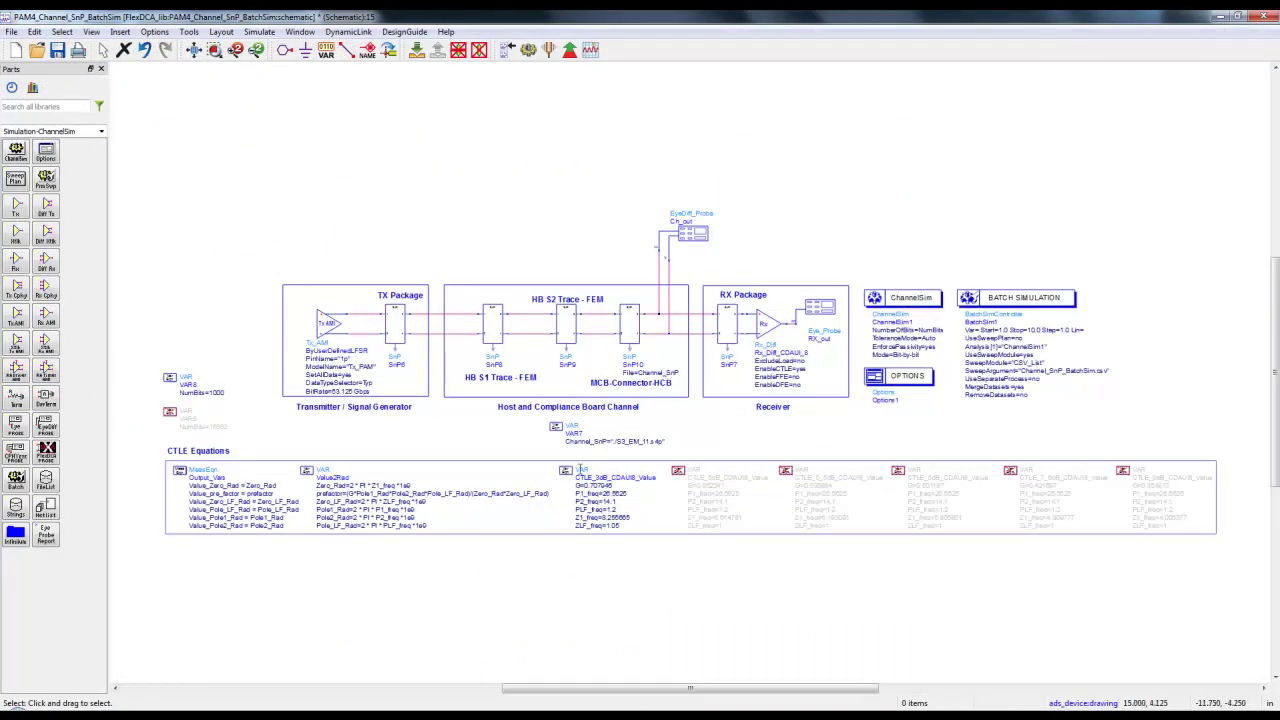
Run the batch simulation and step marker m1 from batchNumber 1 to 4 comparing before/after-CTLE eyes.
left_click(526, 52)
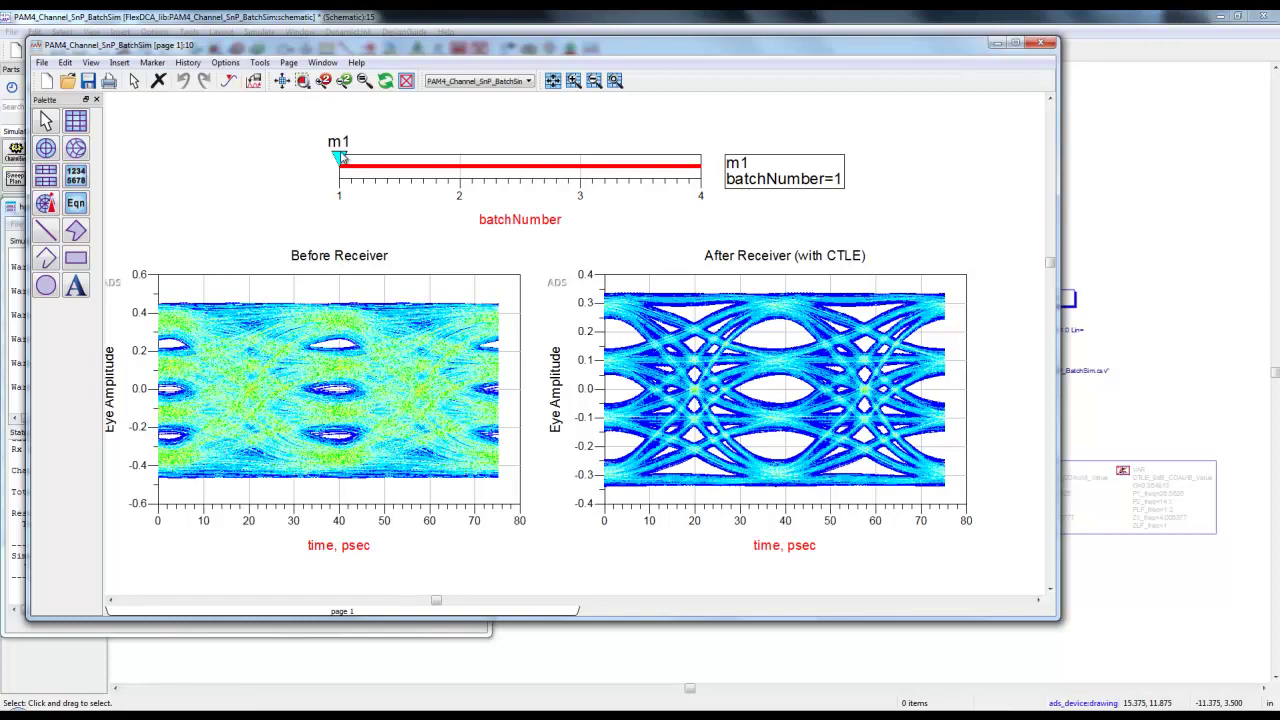
left_click(341, 157)
key("Right")
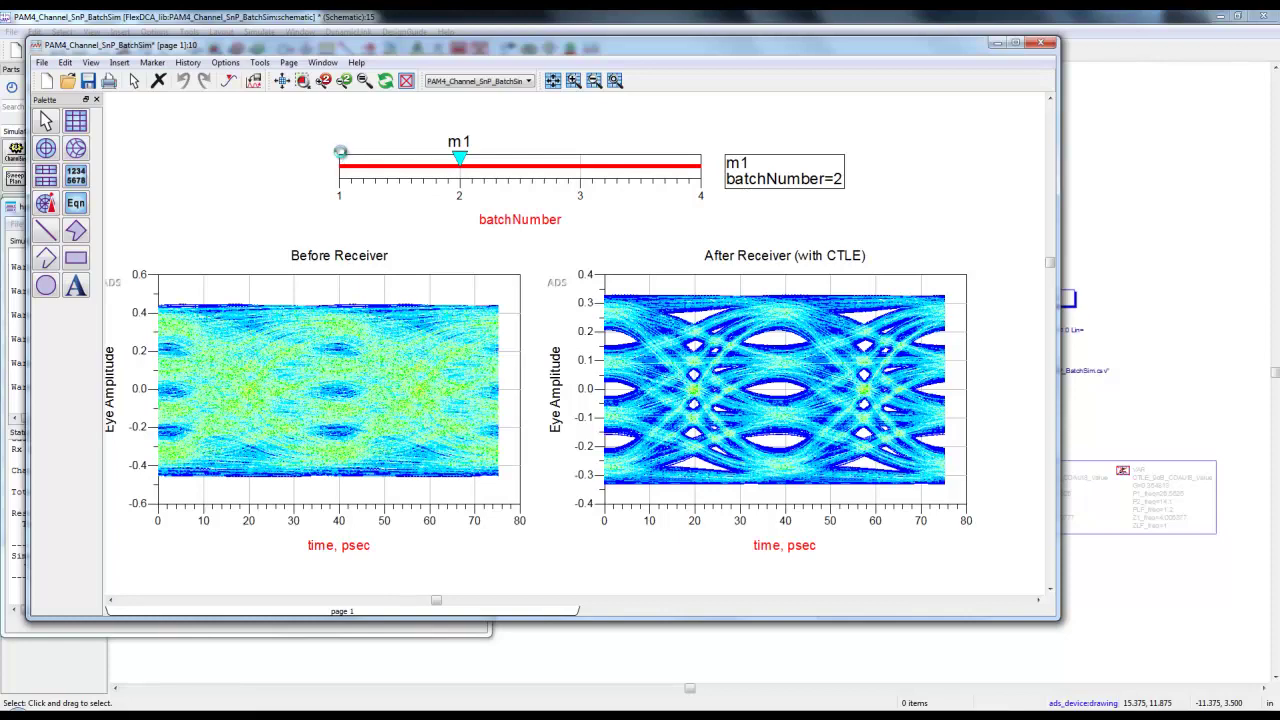
key("Right")
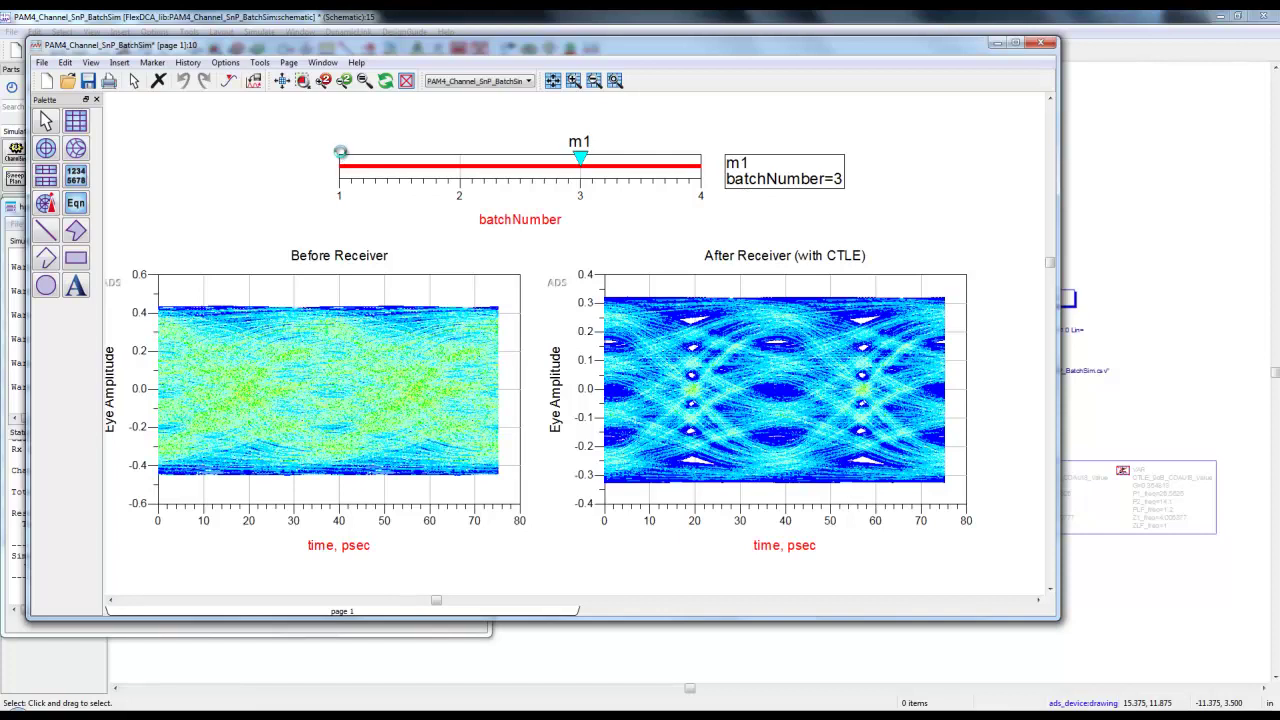
key("Right")
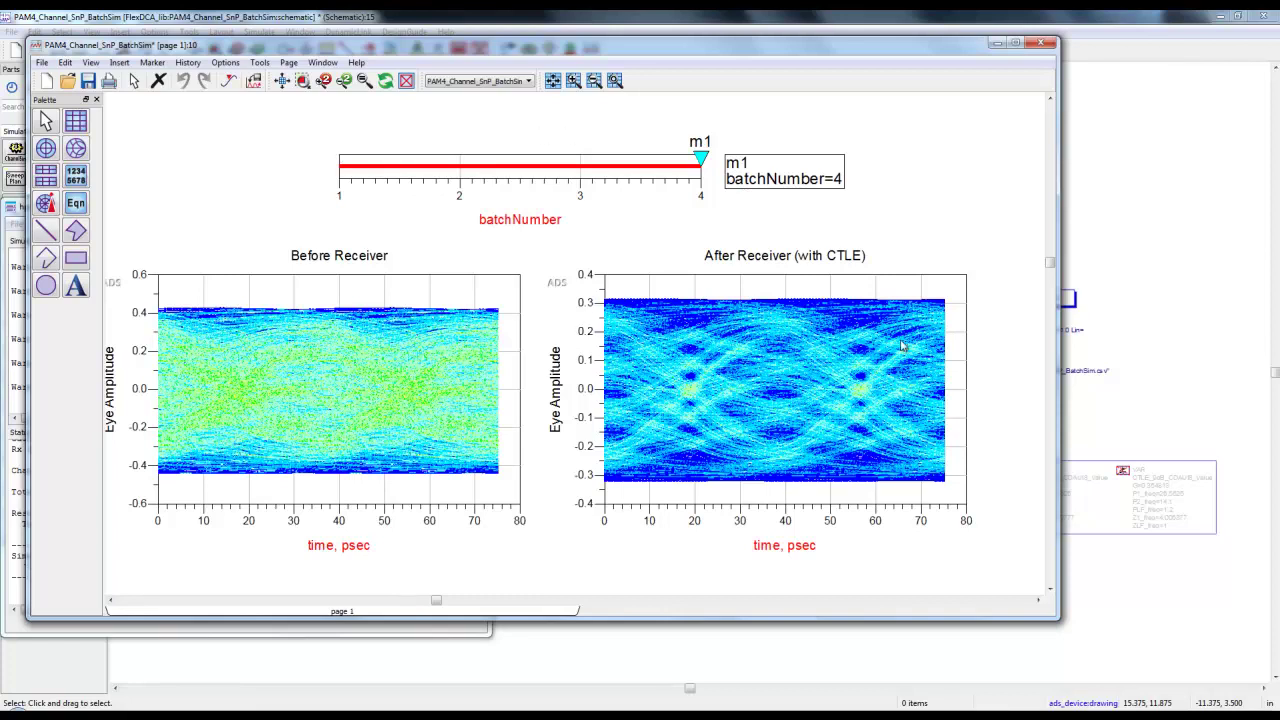
left_click(1163, 305)
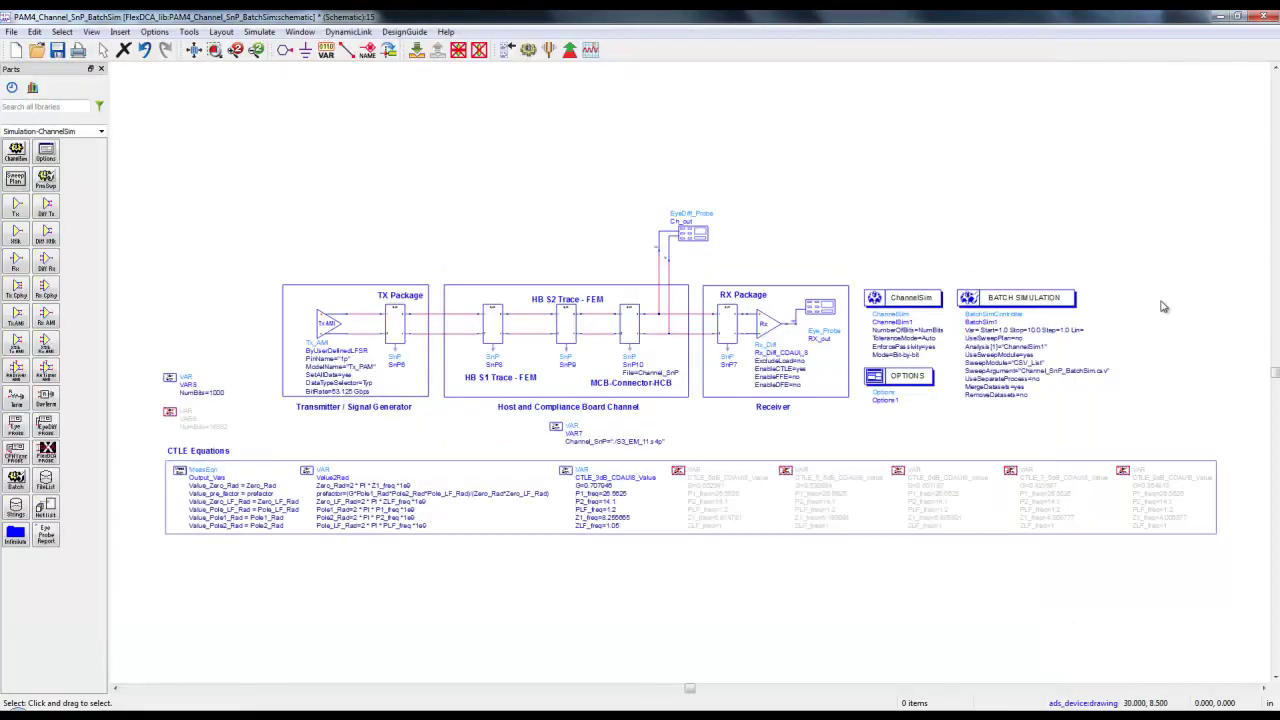
Deactivate the CTLE_3dB_CDAUI8_Value block and activate CTLE_5_5dB_CDAUI8_Value.
left_click(566, 472)
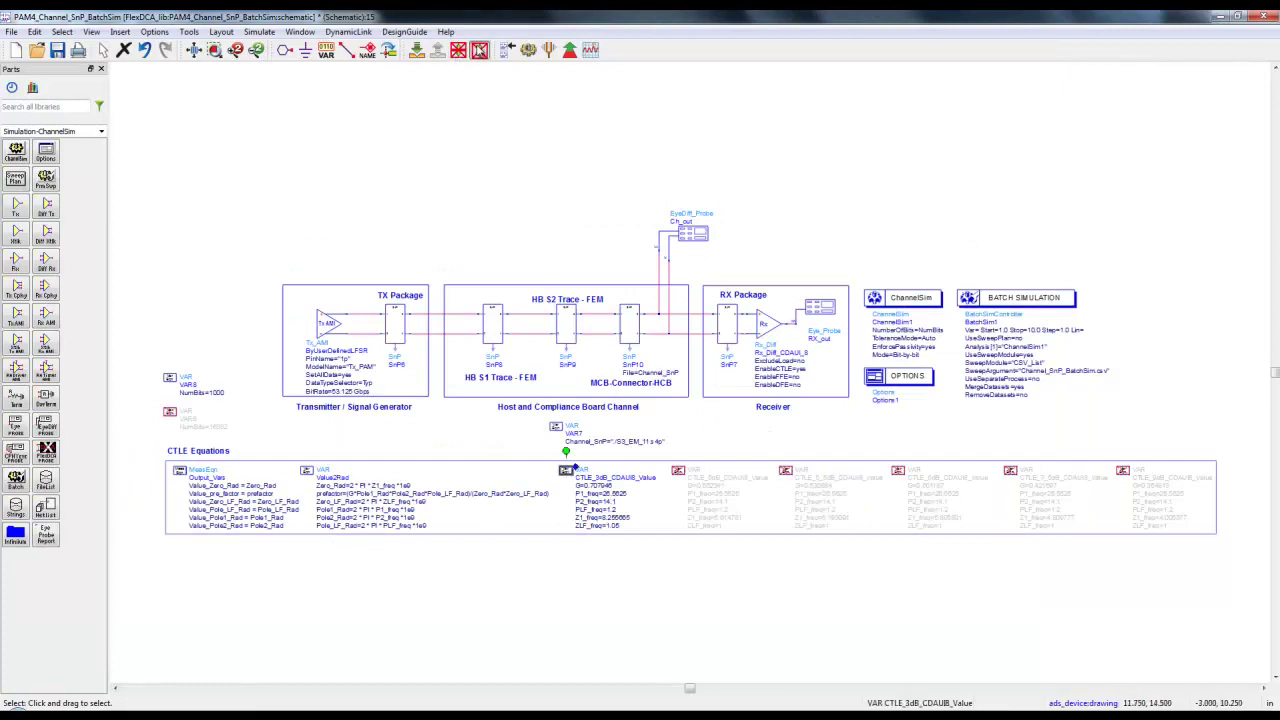
left_click(479, 49)
left_click(786, 470)
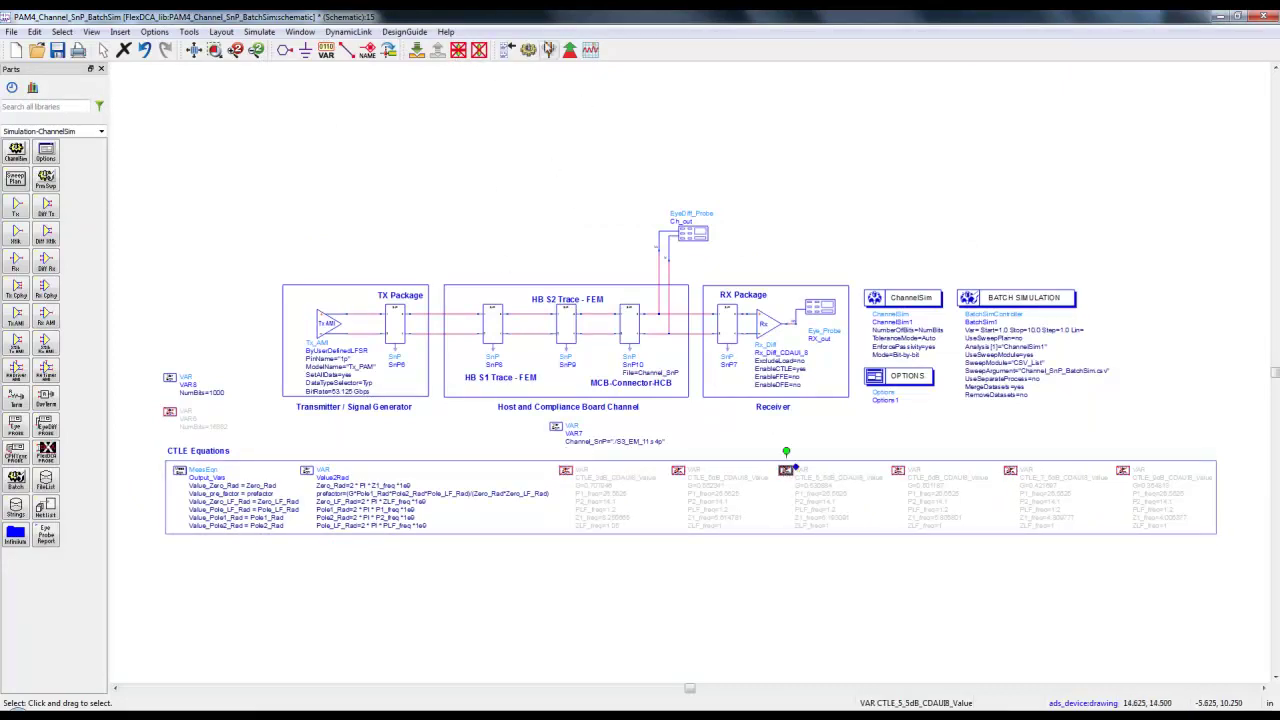
left_click(480, 50)
left_click(511, 206)
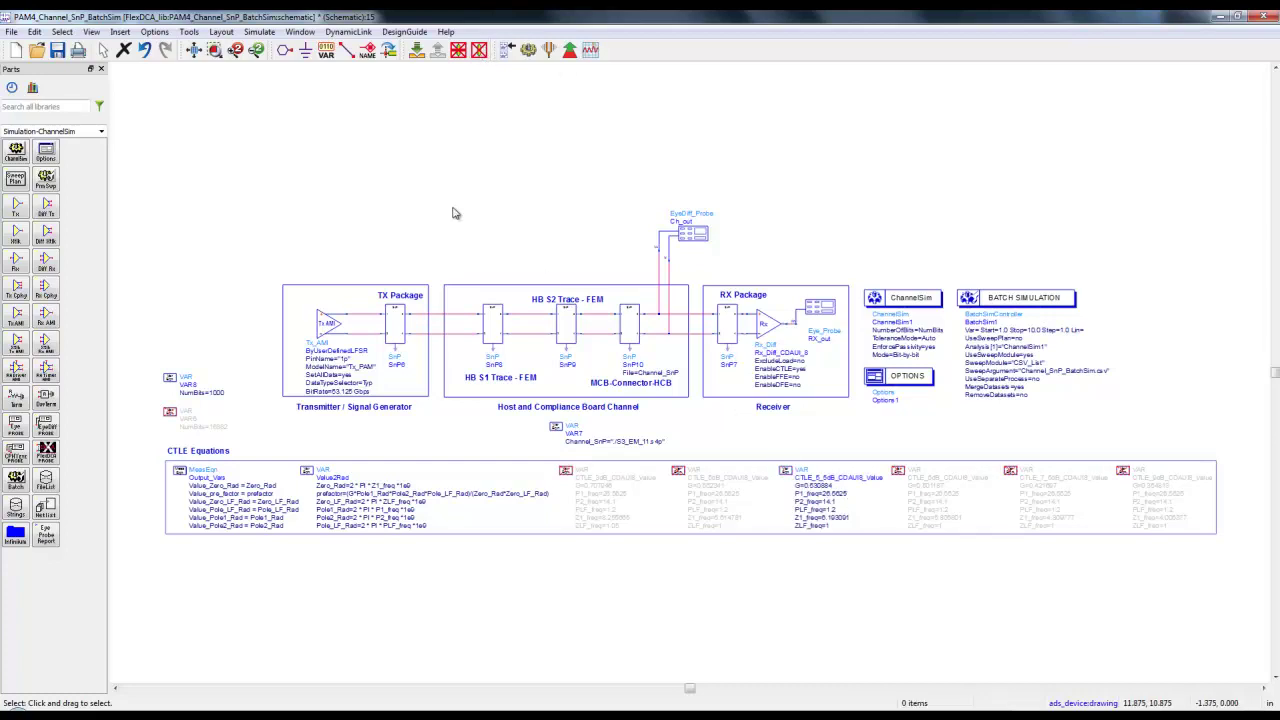
Zoom in on the 5.5dB CTLE block and rerun the batch simulation.
left_click(214, 50)
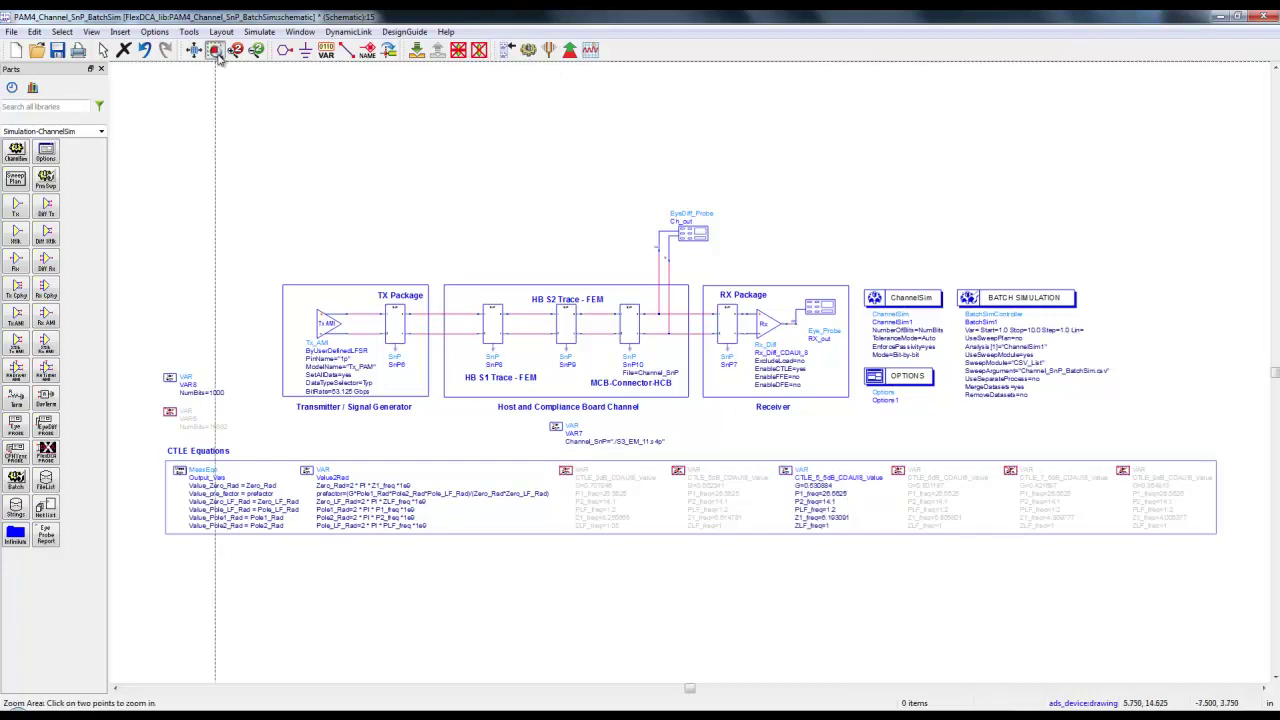
left_click(740, 428)
left_click(920, 556)
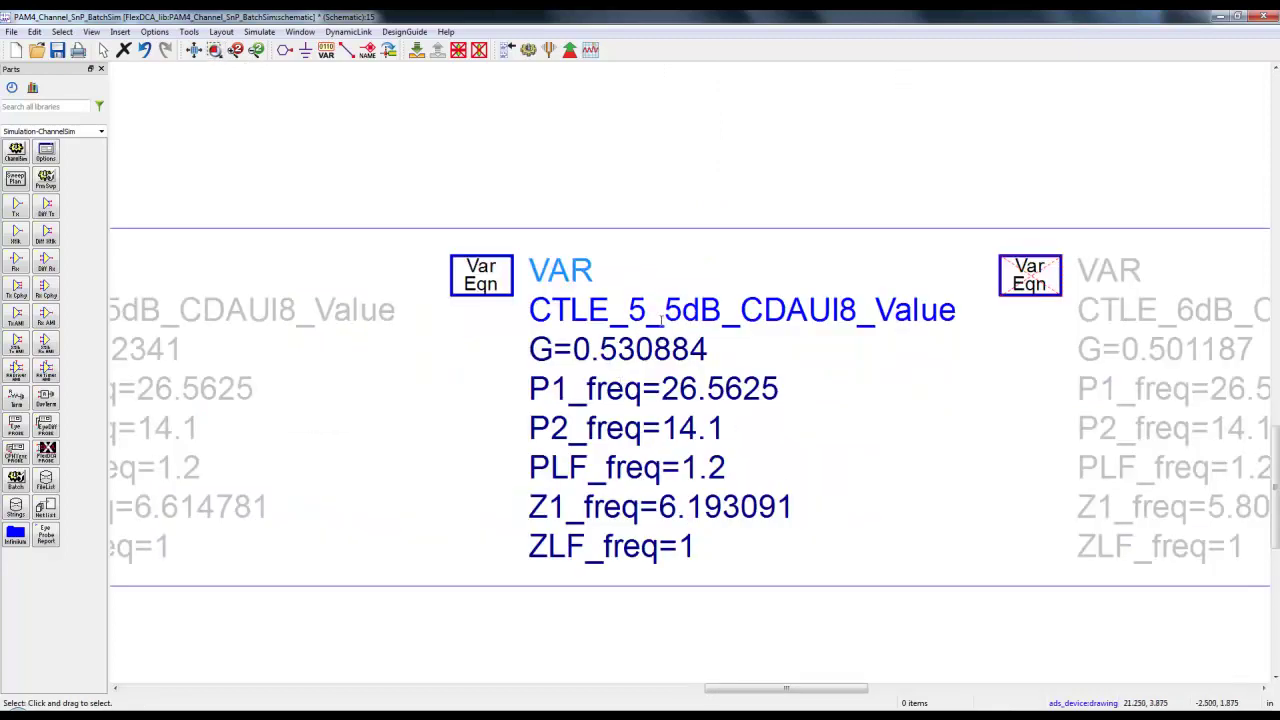
left_click(526, 49)
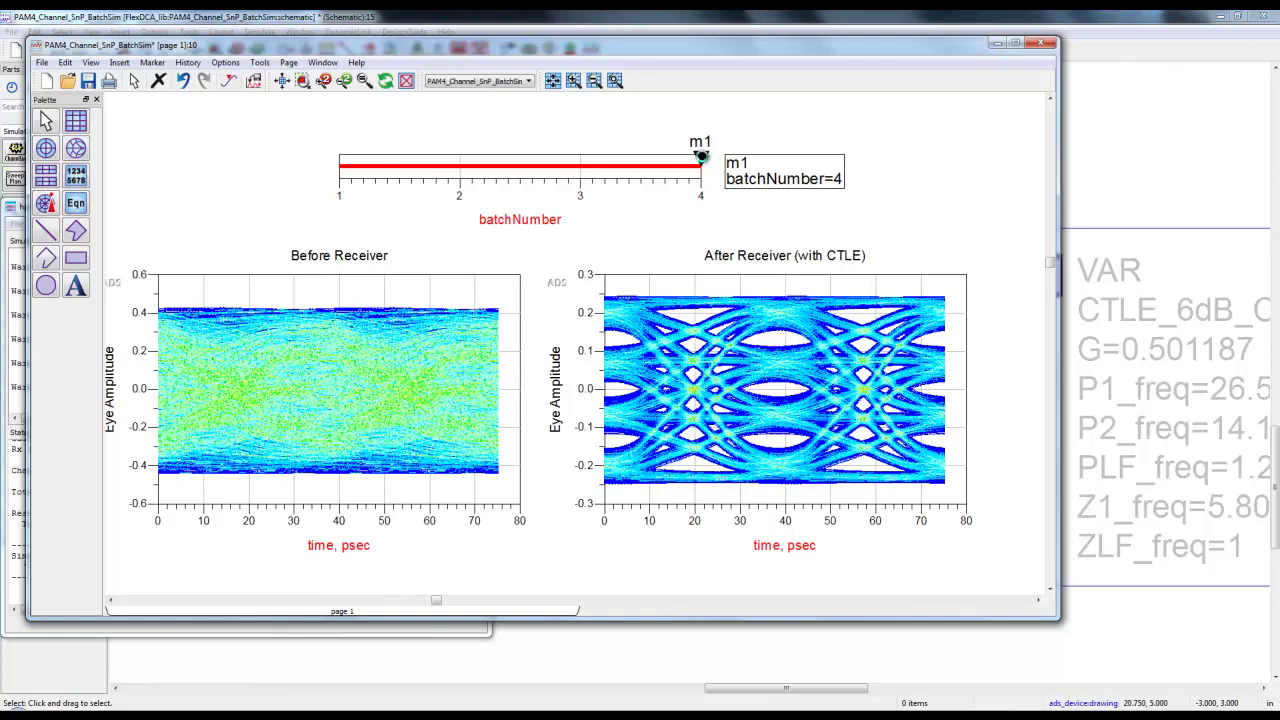
Step marker m1 from batchNumber 4 back to 1, reviewing each channel's 5.5dB CTLE eyes.
key("Left")
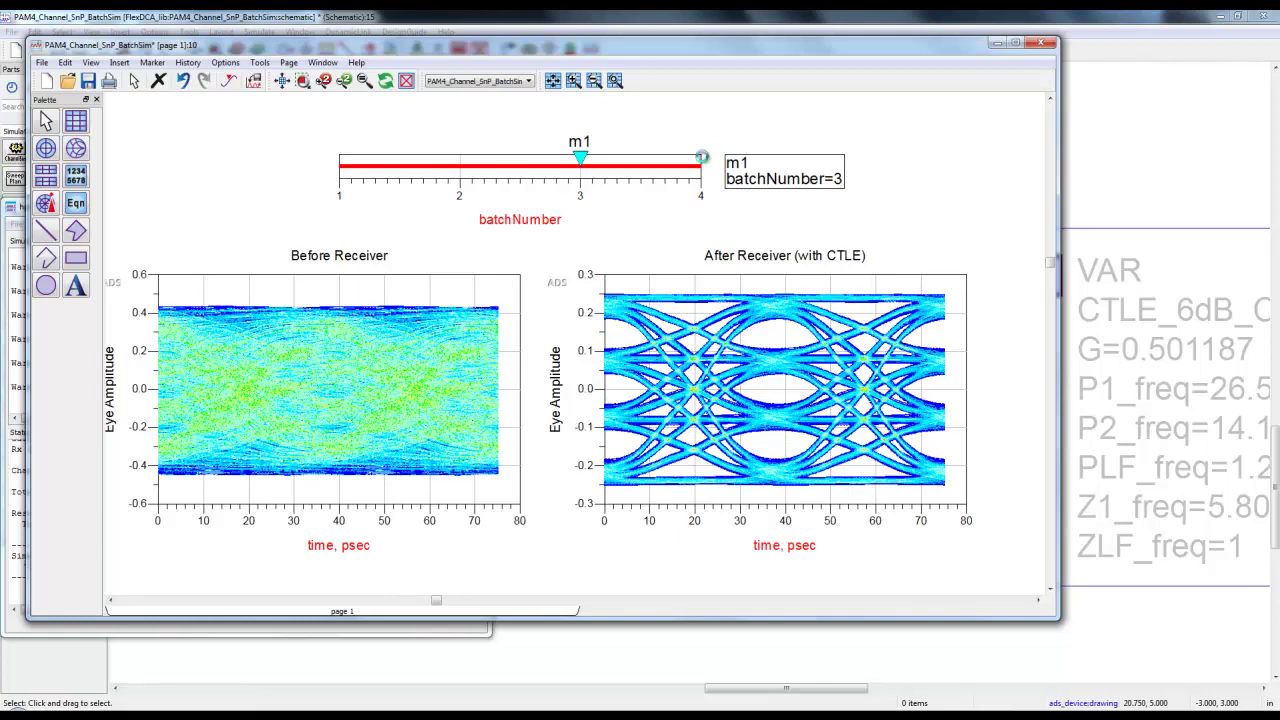
key("Left")
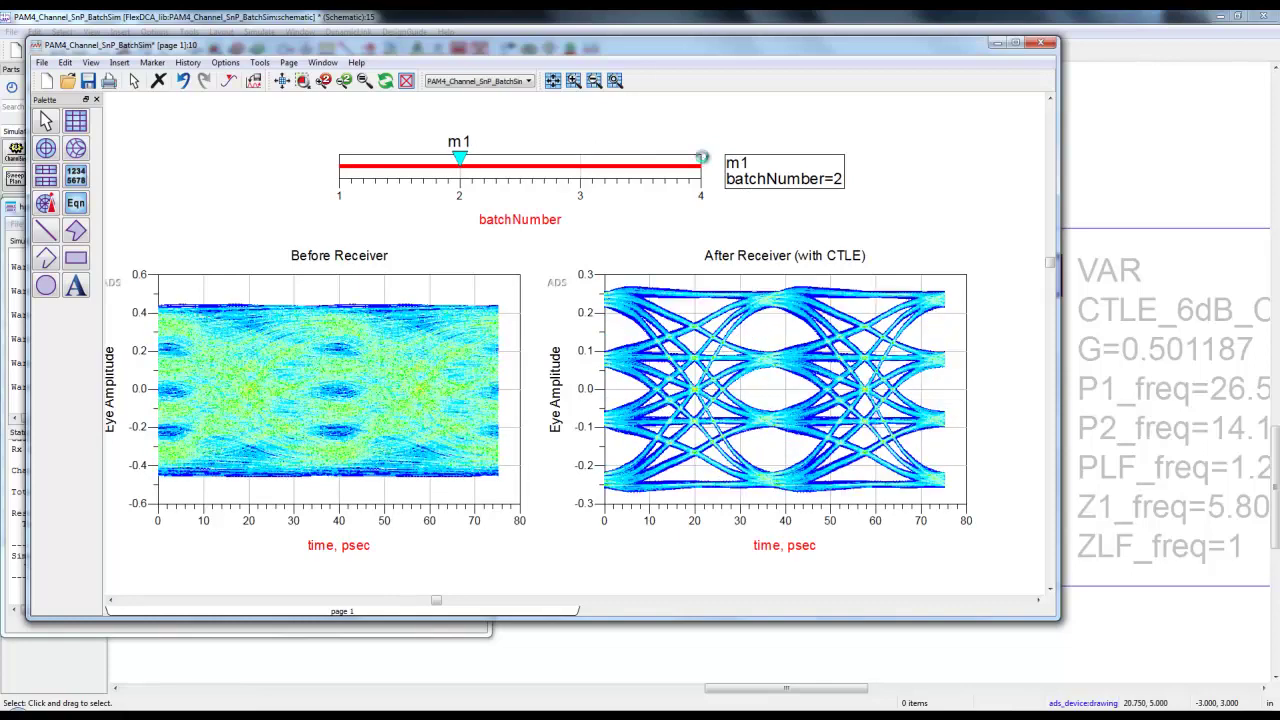
key("Left")
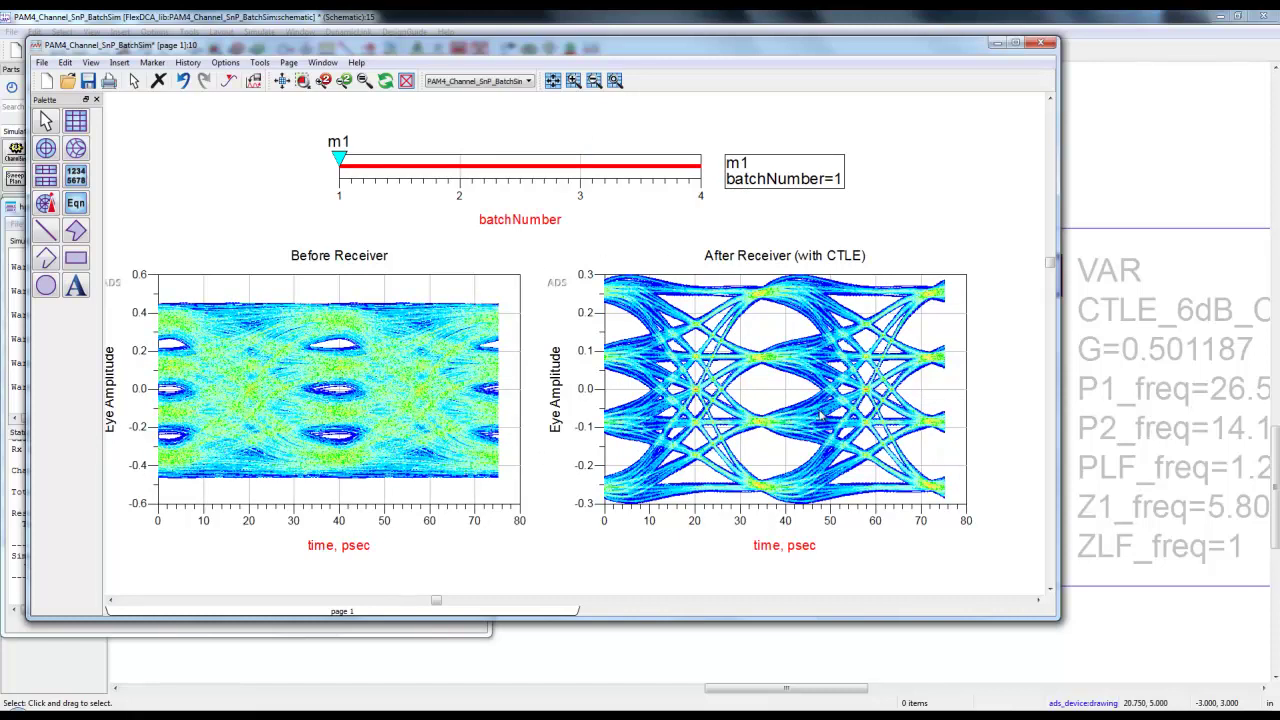
mouse_move(820, 418)
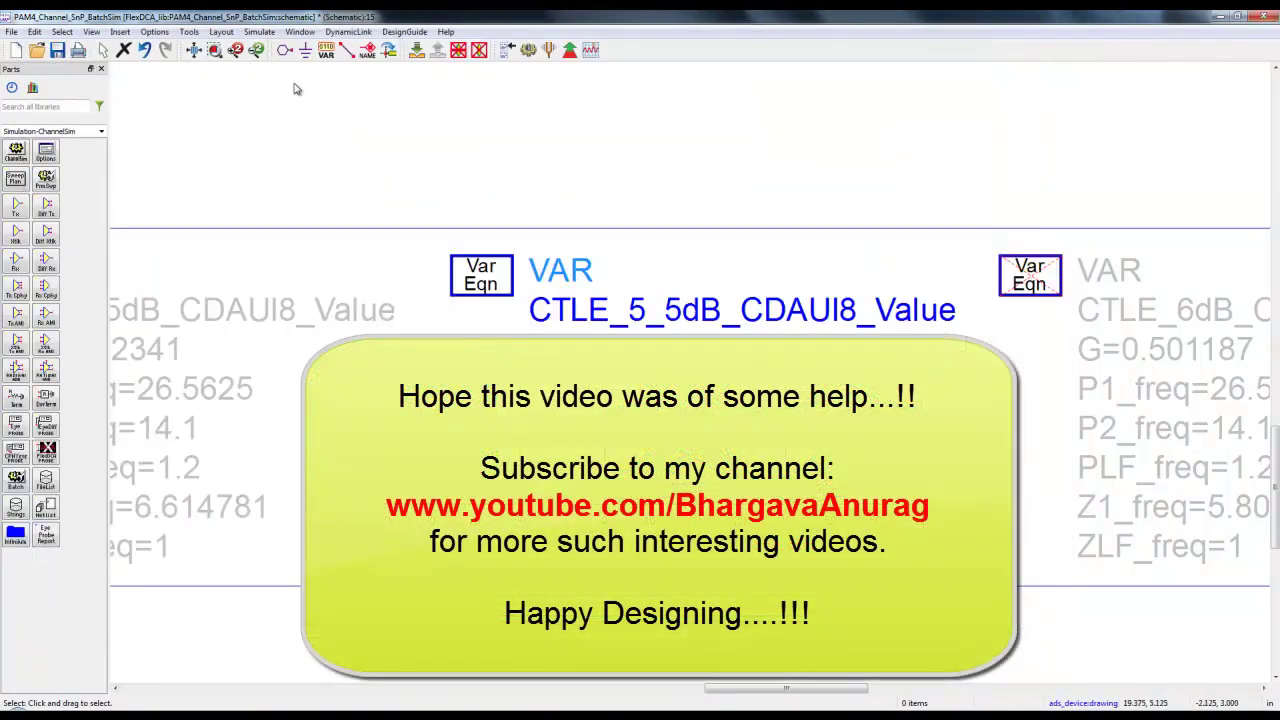
Fit the whole PAM4_Channel_SnP_BatchSim schematic in view with View All.
left_click(195, 50)
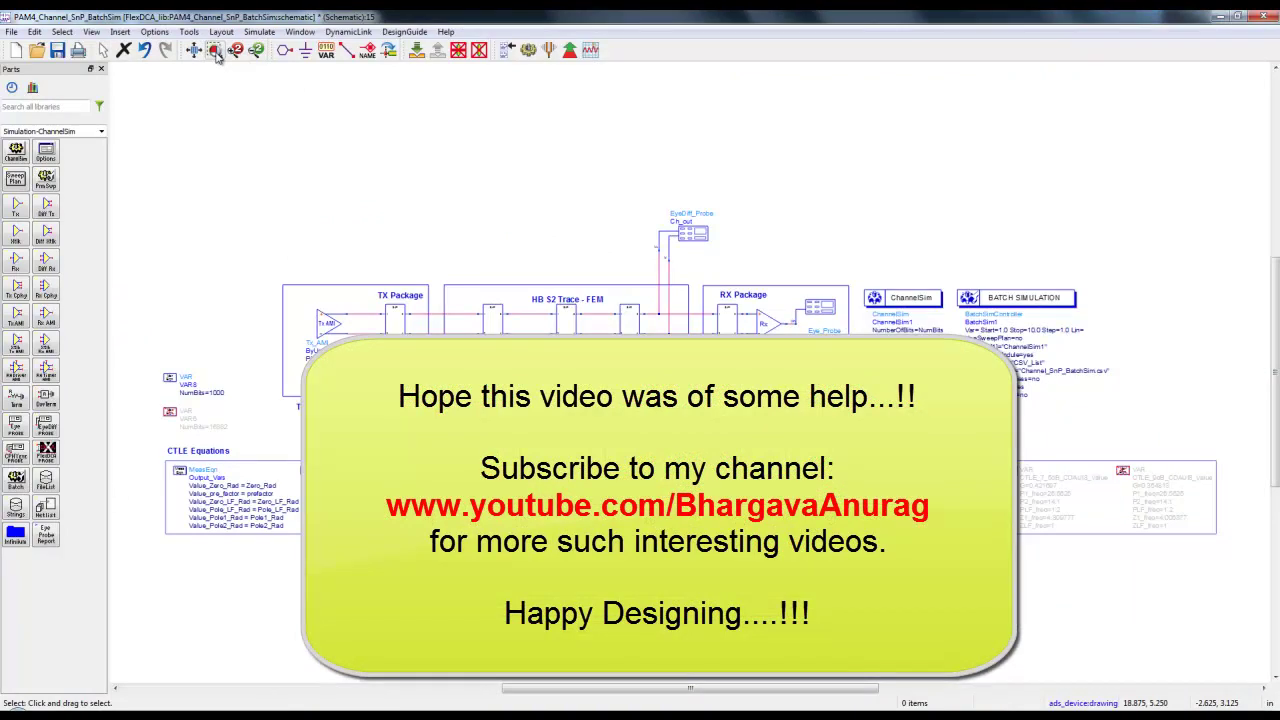